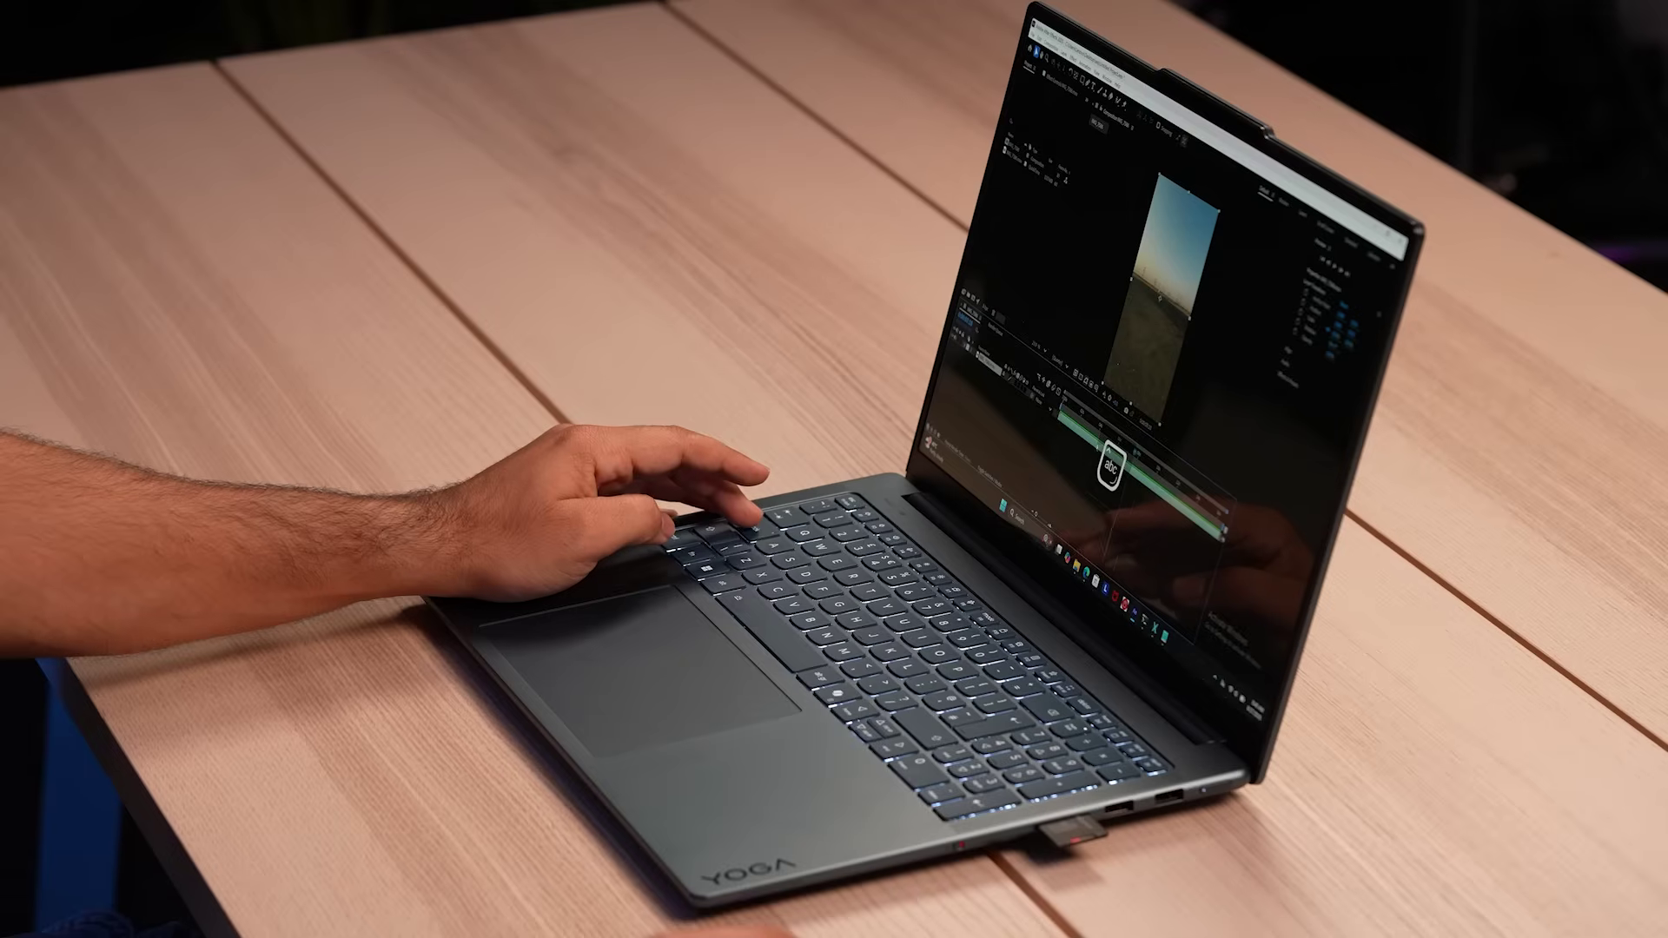
- Queue the vertical footage composition for export as a JPG image sequence and choose the folder that receives the output
key(alt+f)
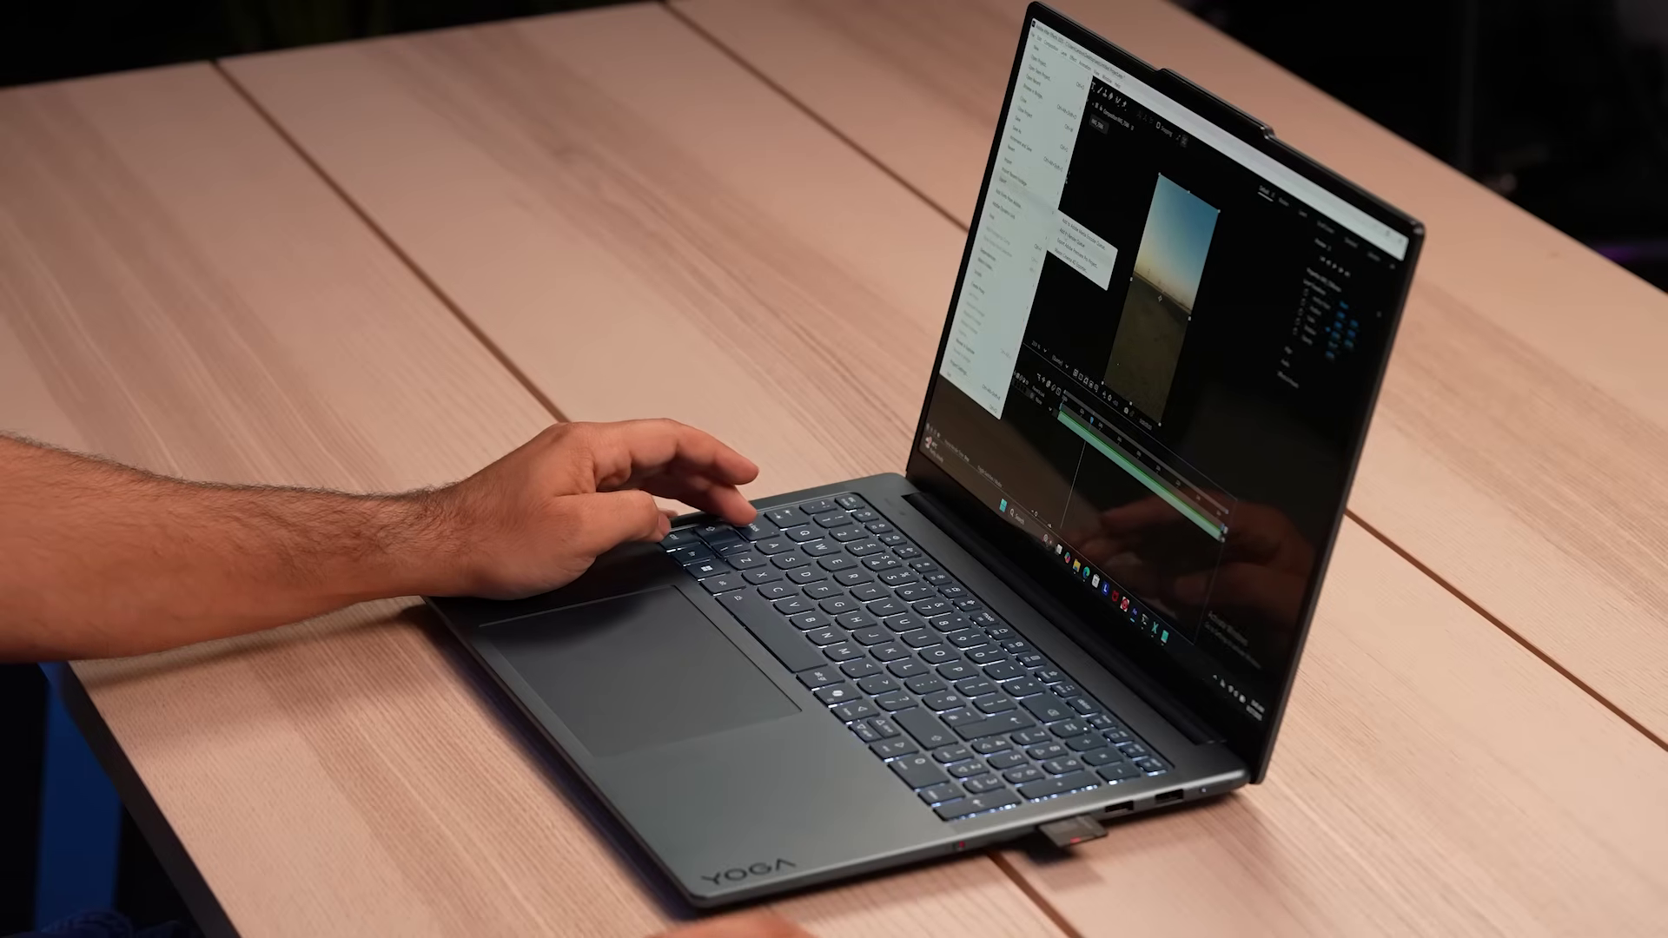
click(1065, 240)
click(980, 441)
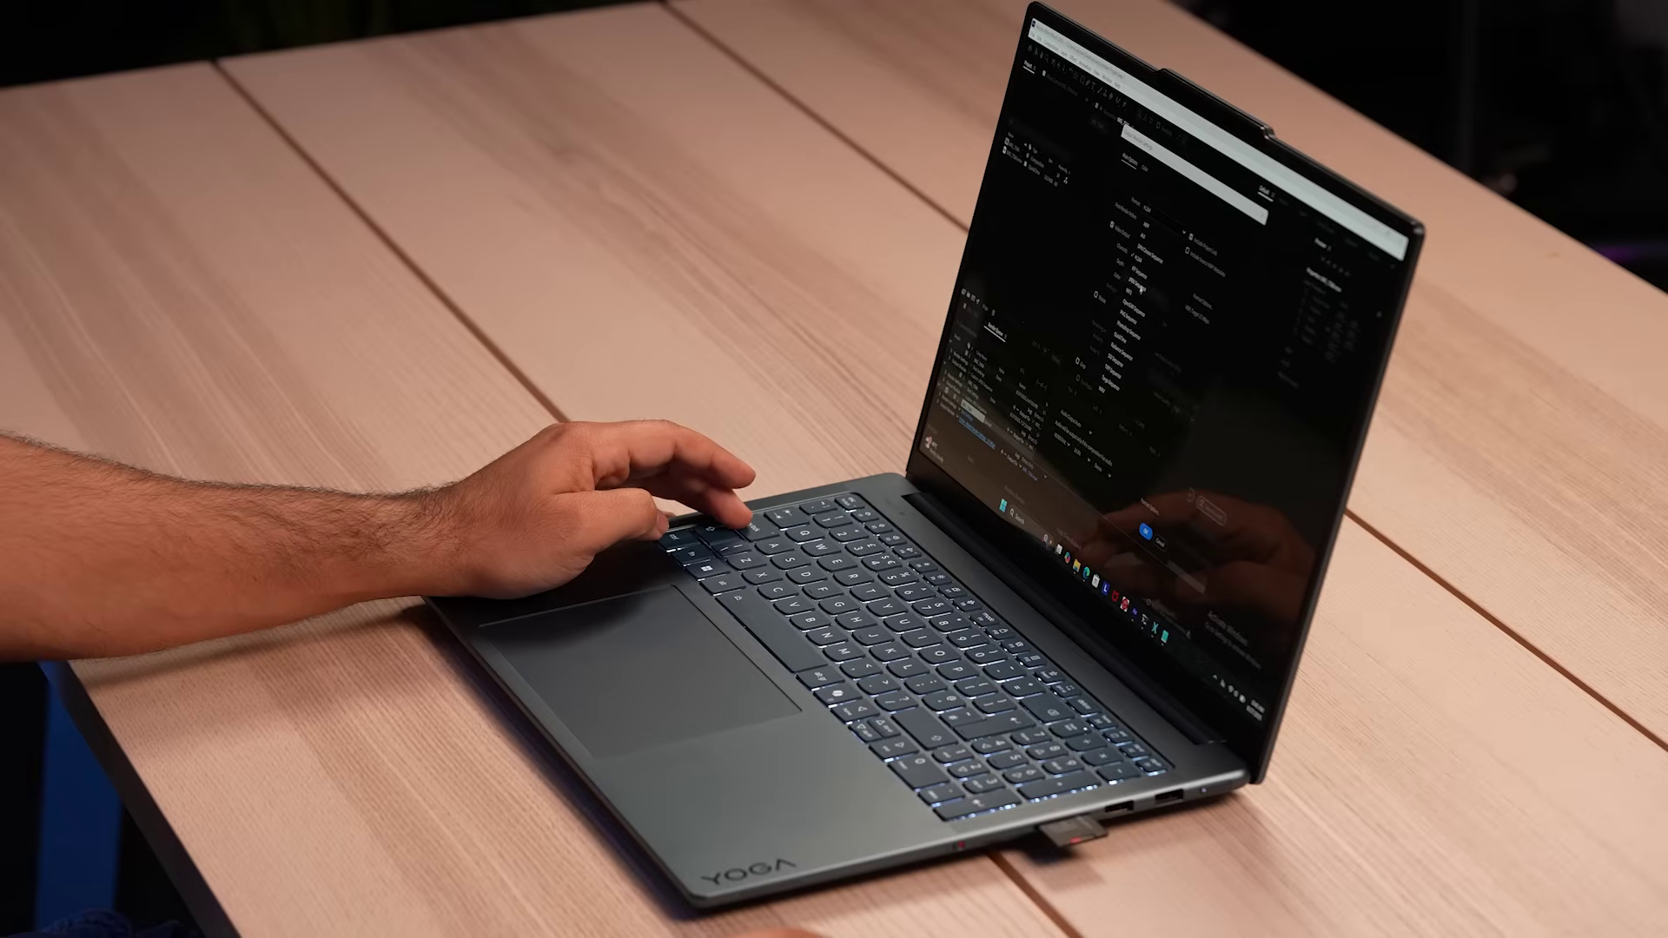
click(1202, 303)
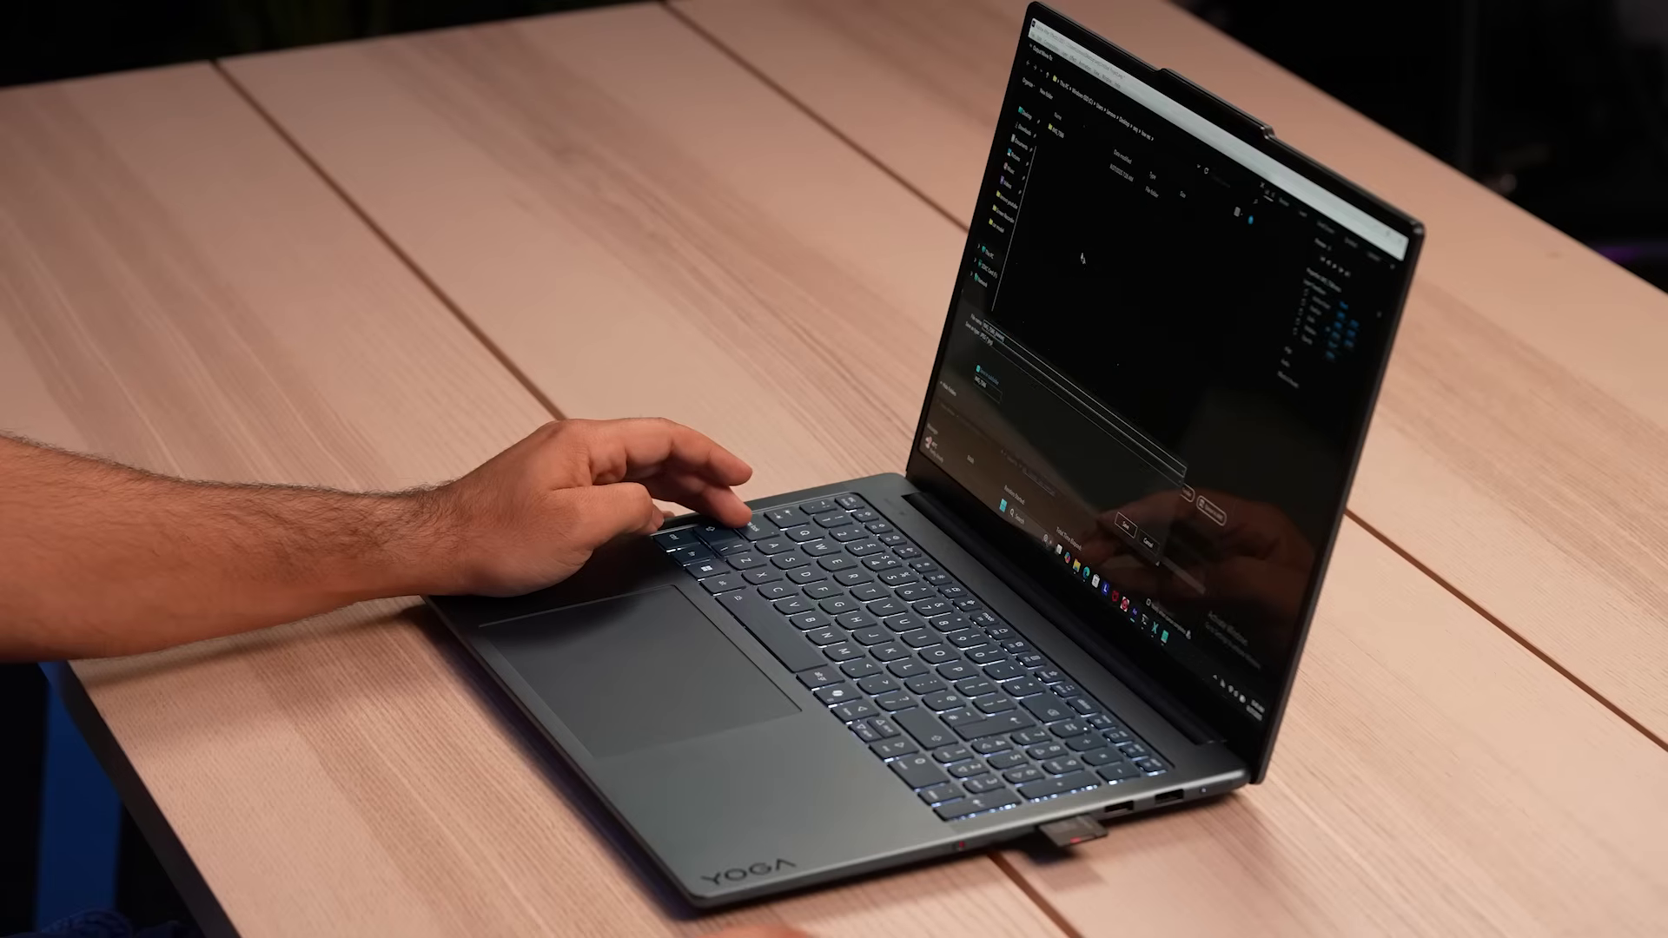
click(1095, 365)
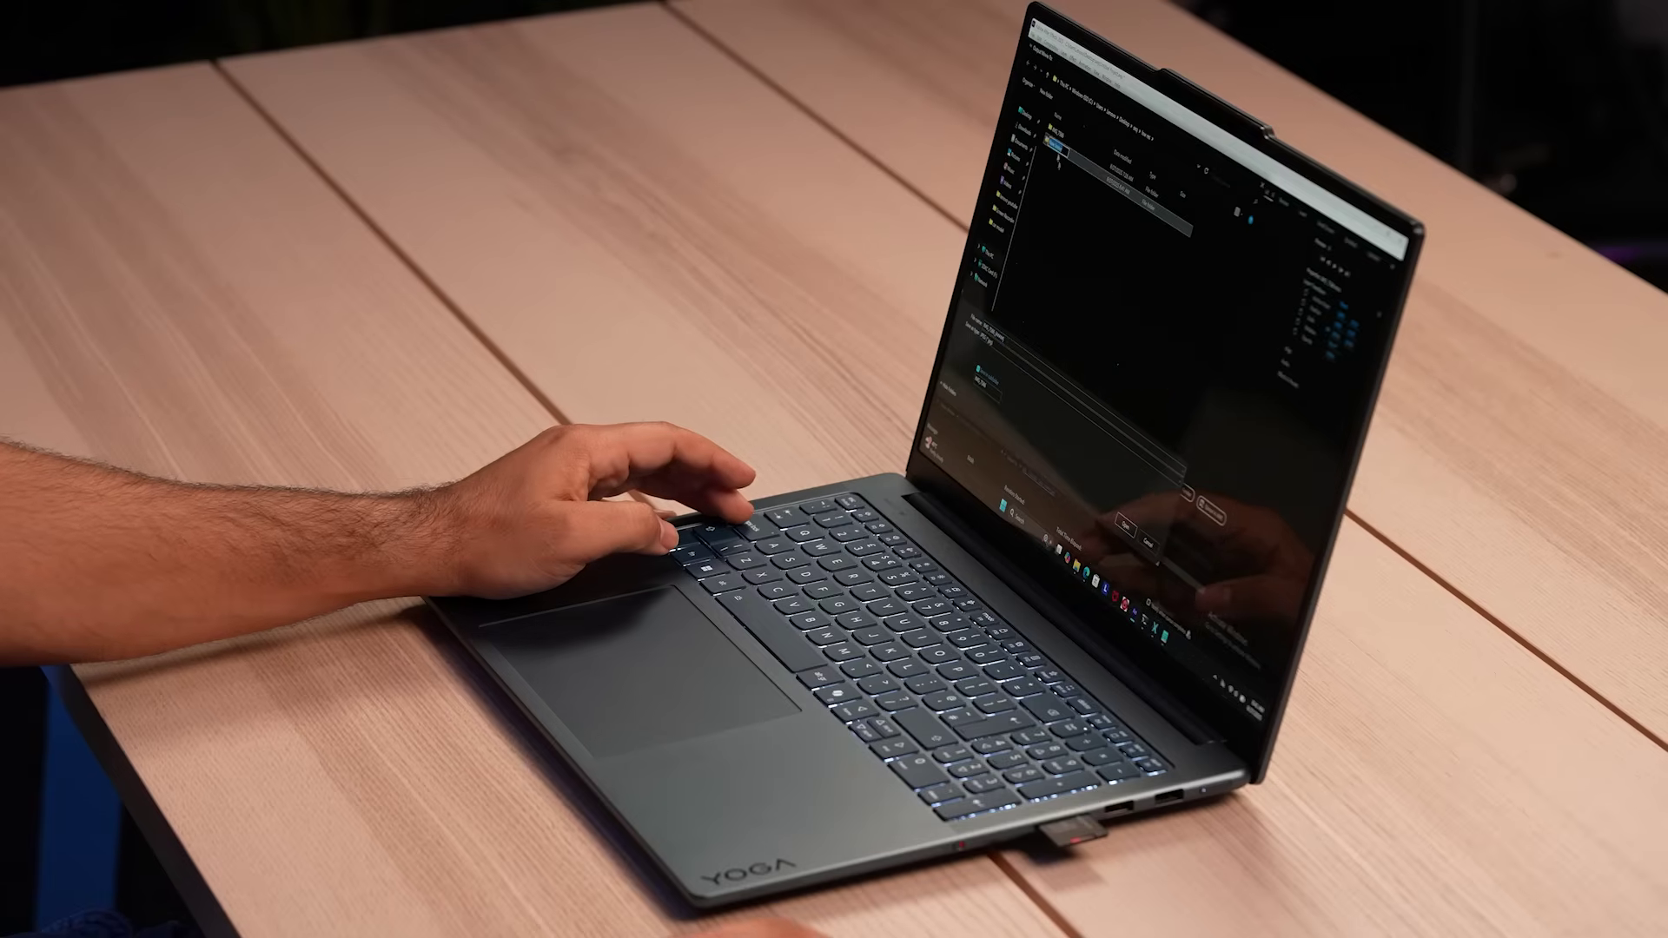
double_click(1061, 155)
click(1126, 526)
click(1184, 493)
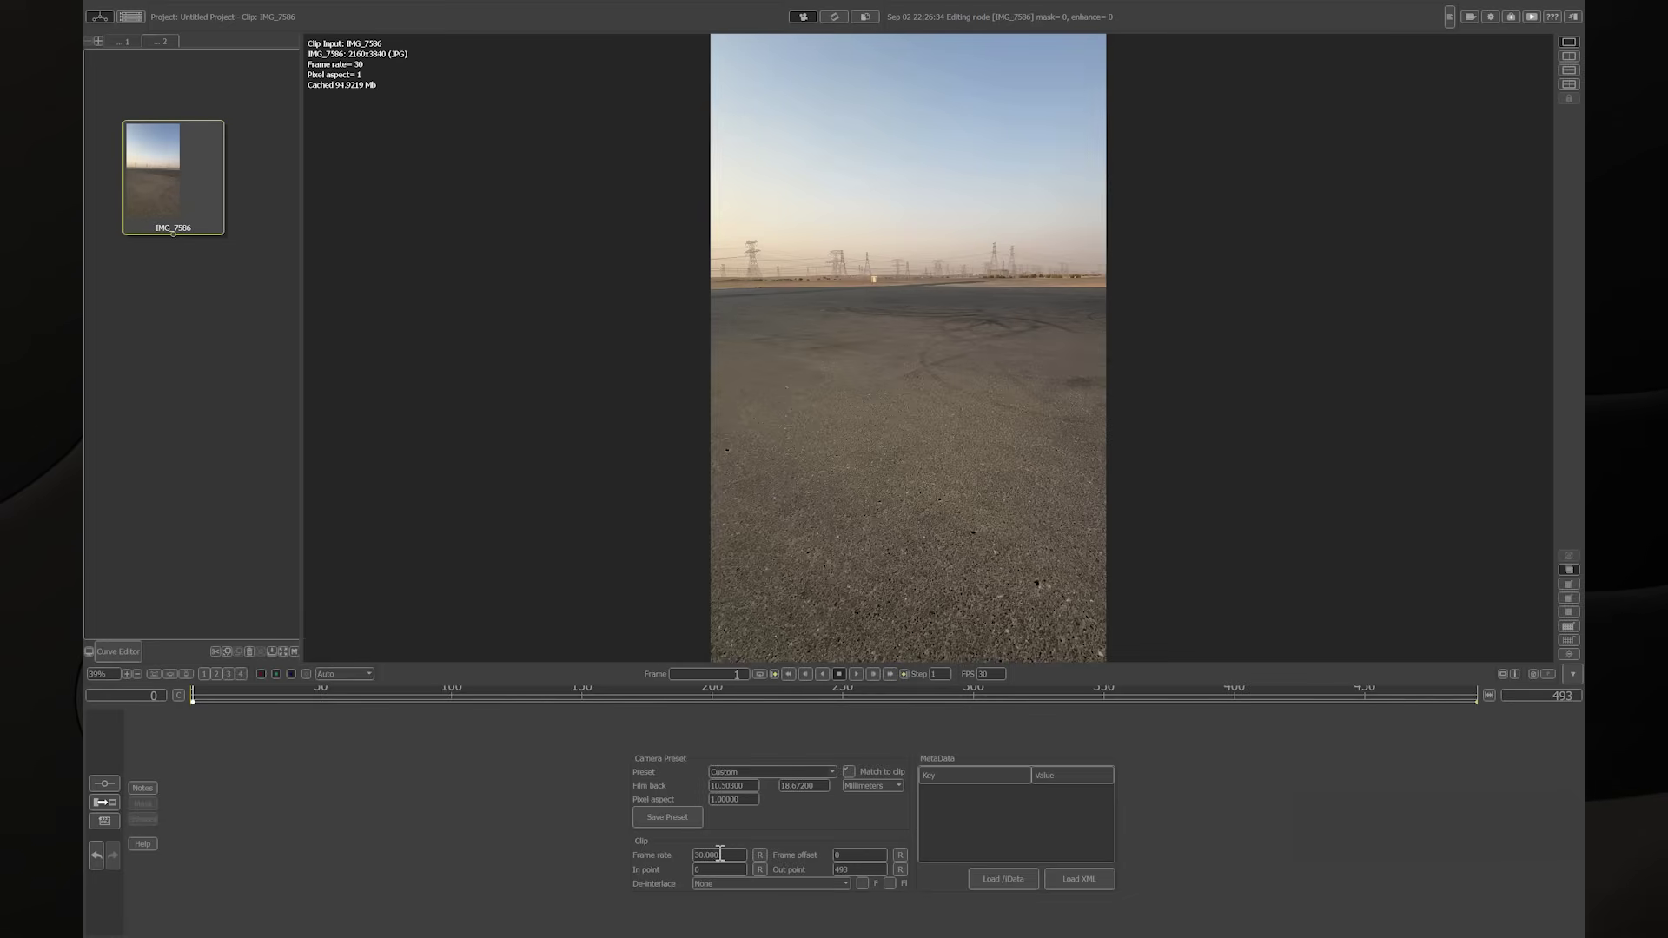
- In PFTrack, add an Auto Track node after the IMG_7586 clip and run auto tracking with Better Accuracy search mode
right_click(208, 202)
mouse_move(218, 205)
click(379, 201)
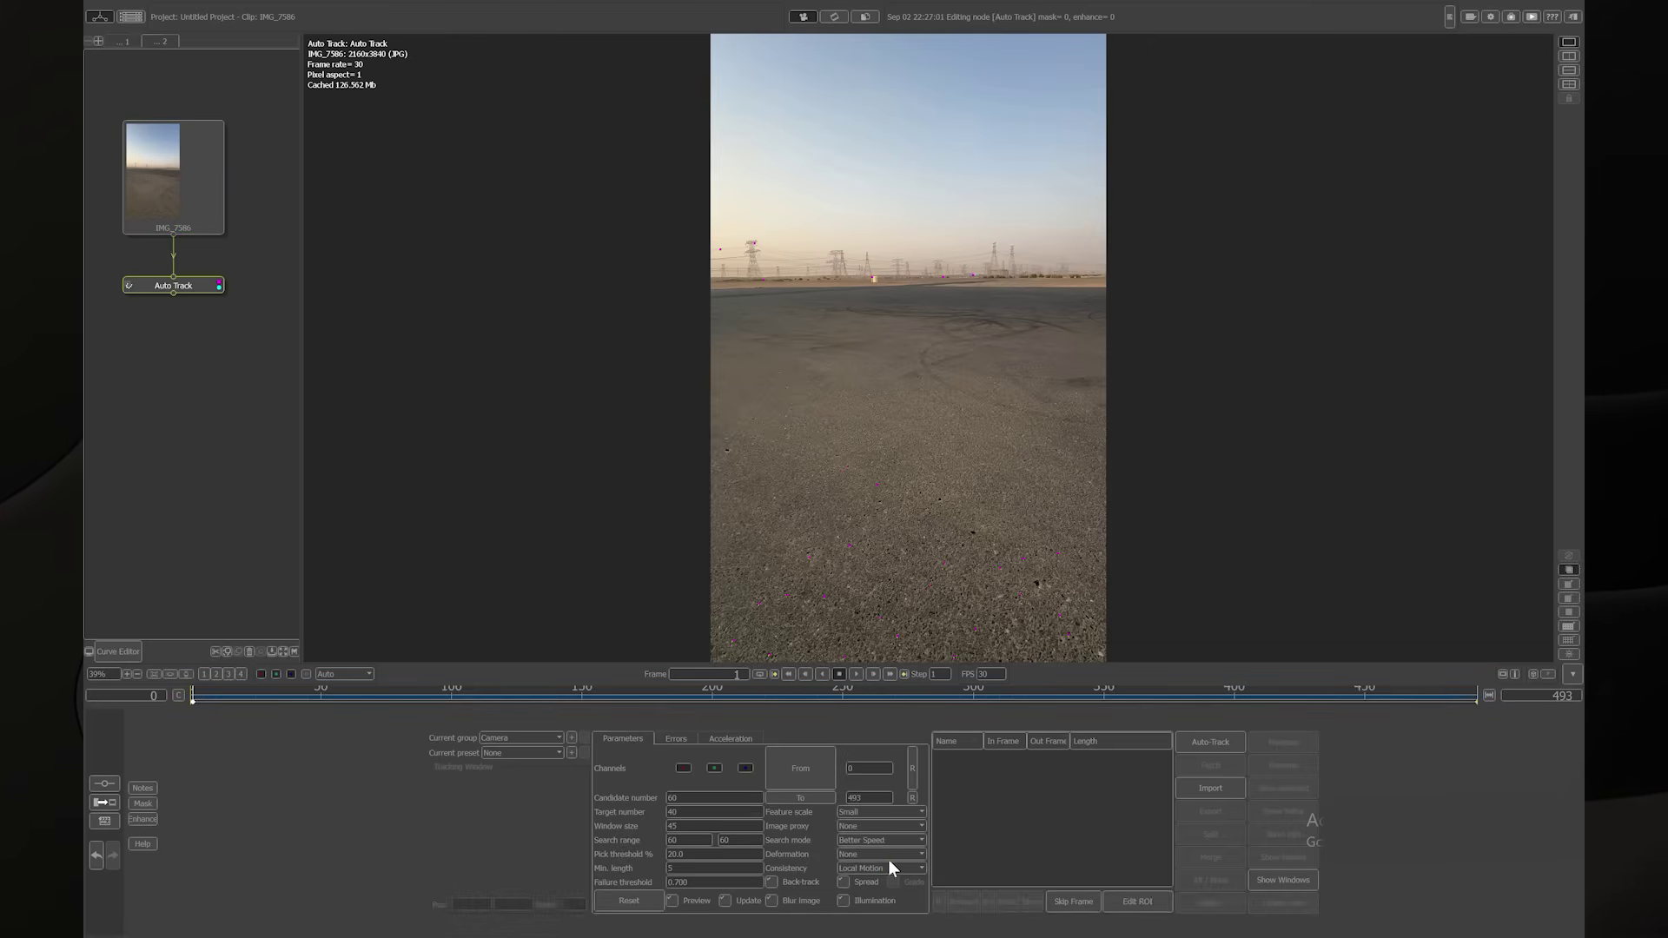
click(1210, 742)
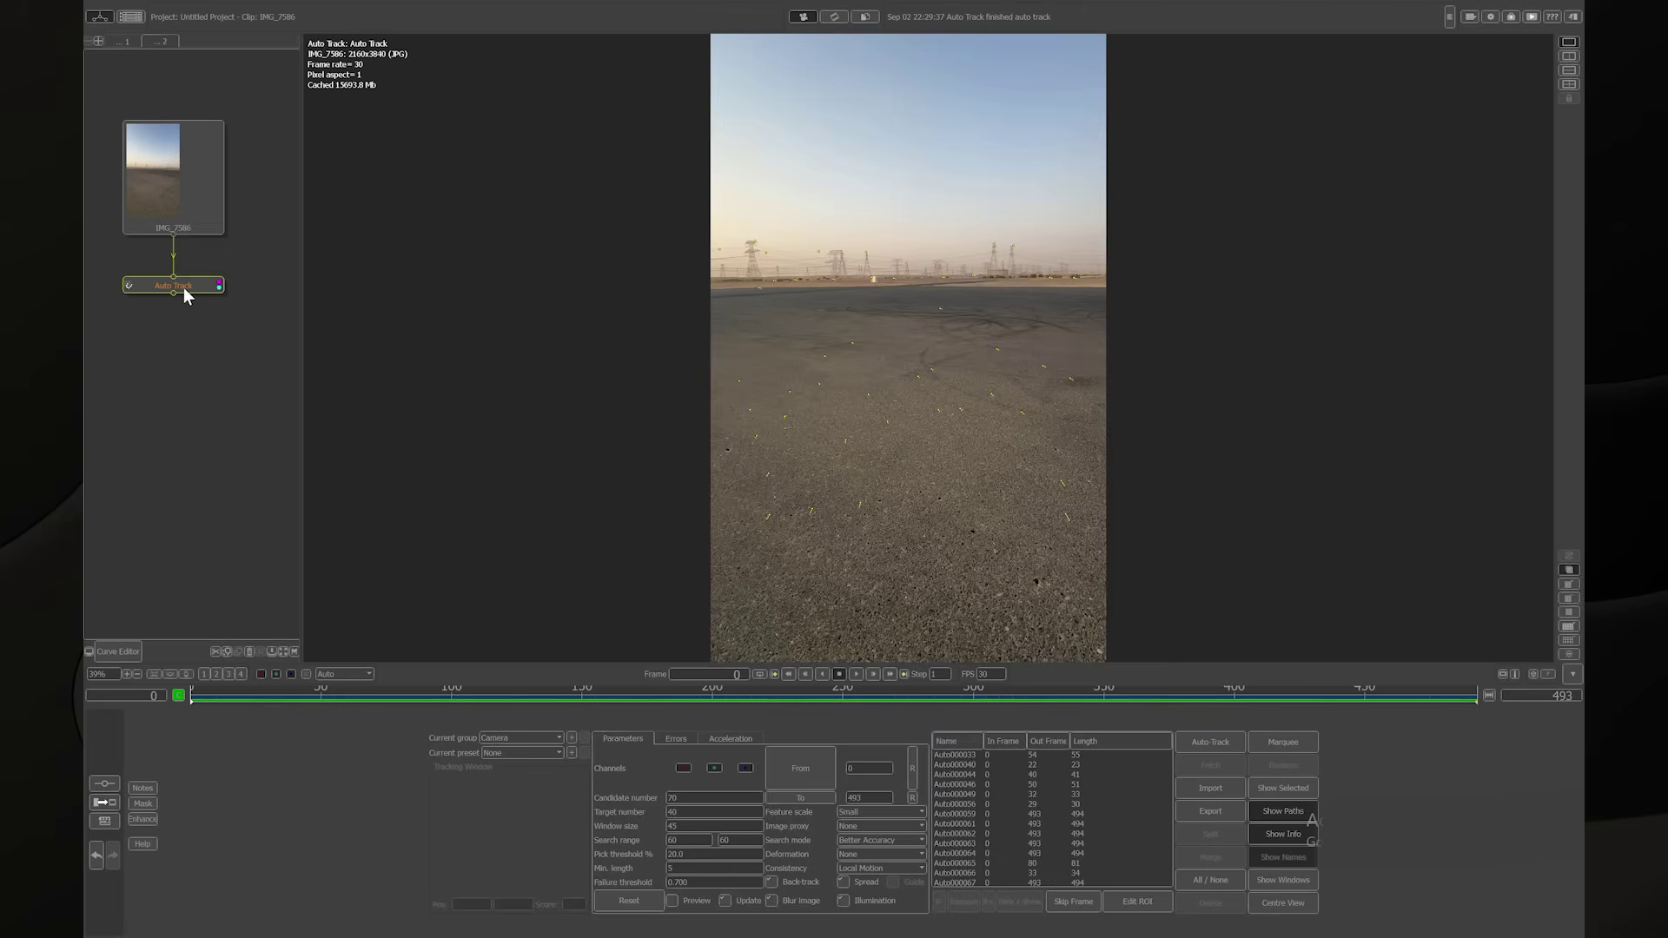
- Add a Camera Solver node after Auto Track and solve the camera
right_click(185, 296)
mouse_move(242, 315)
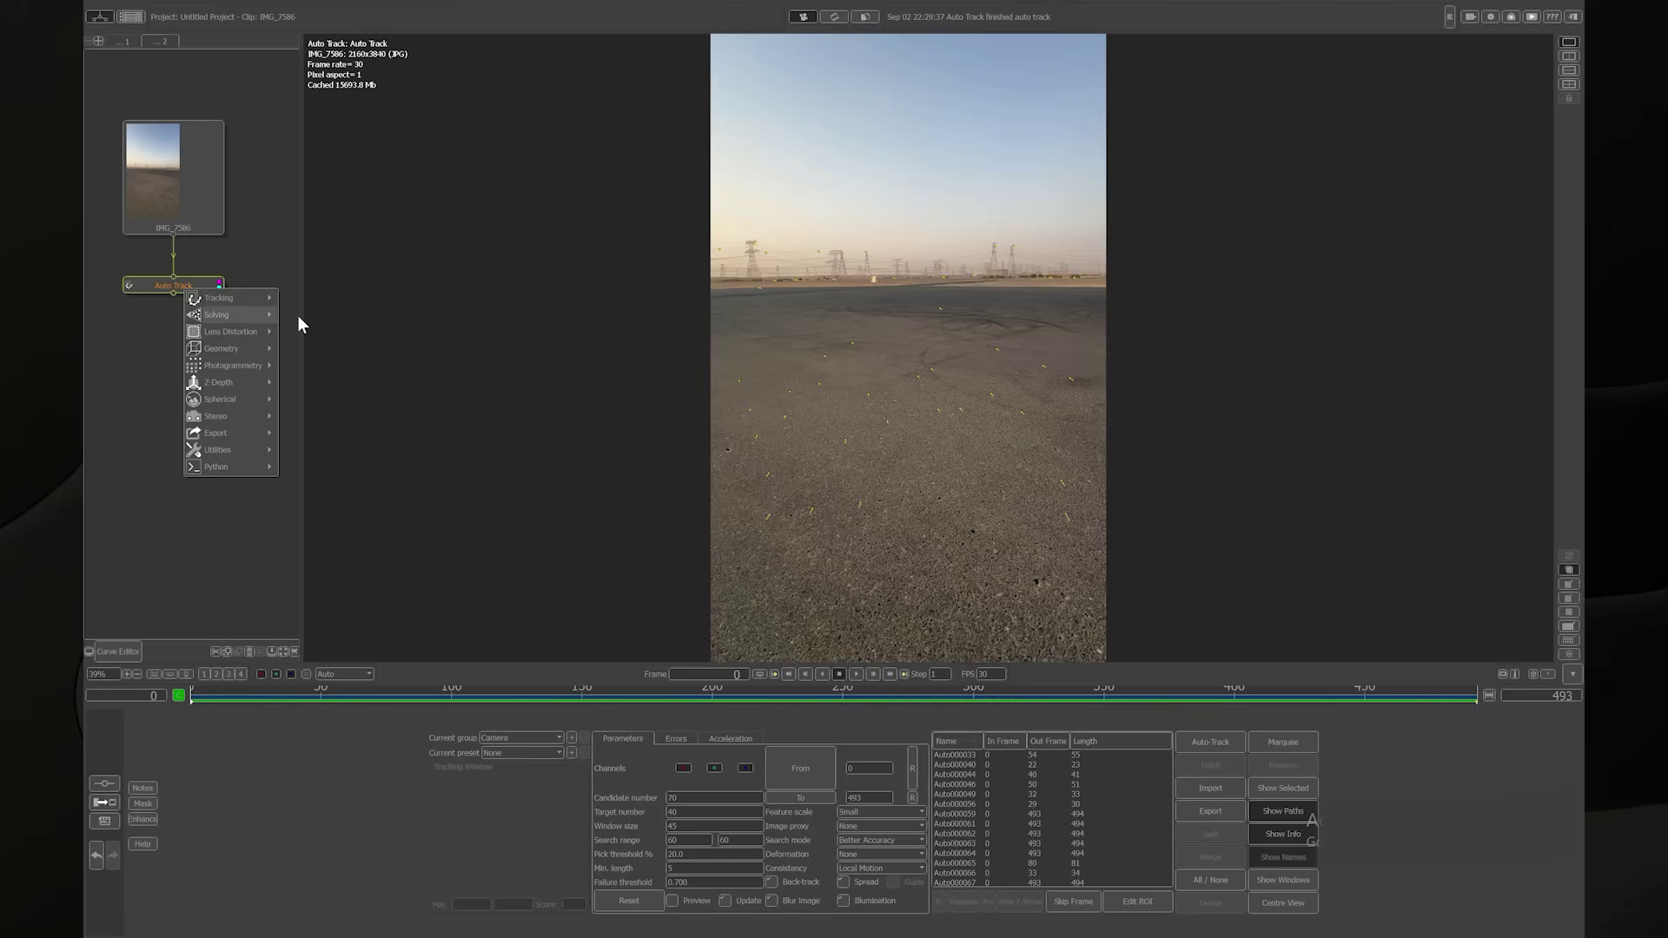
click(299, 315)
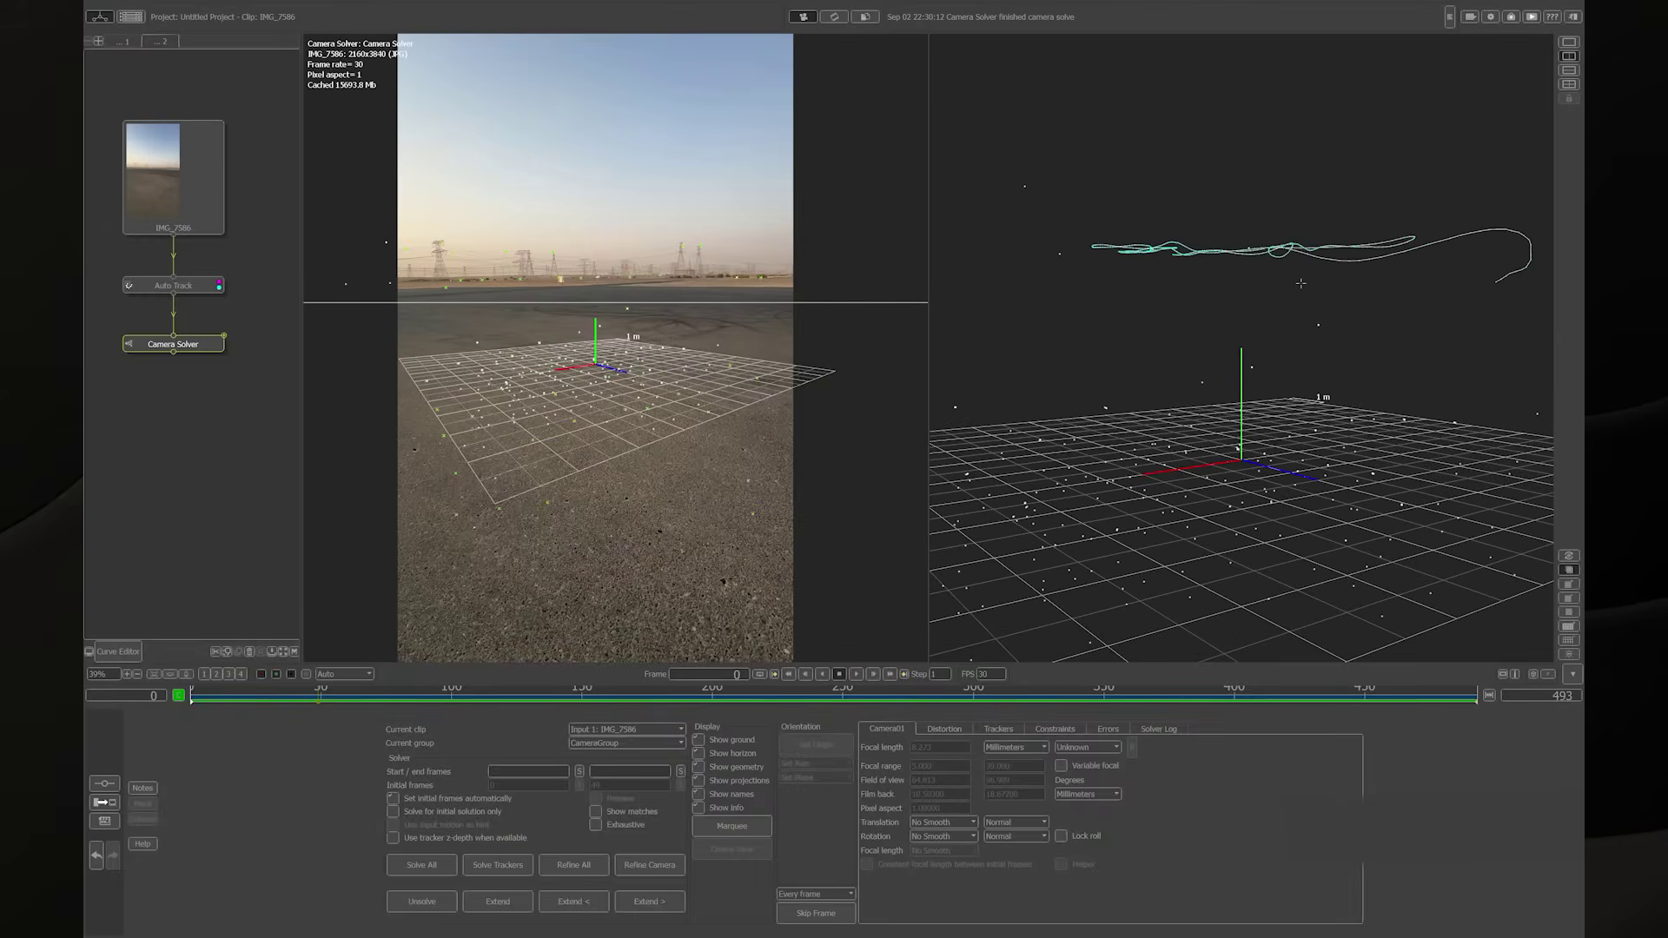
- Set the scene origin at a tracked point on the ground and check how the grid lies against the point cloud
drag(1300, 278, 1409, 334)
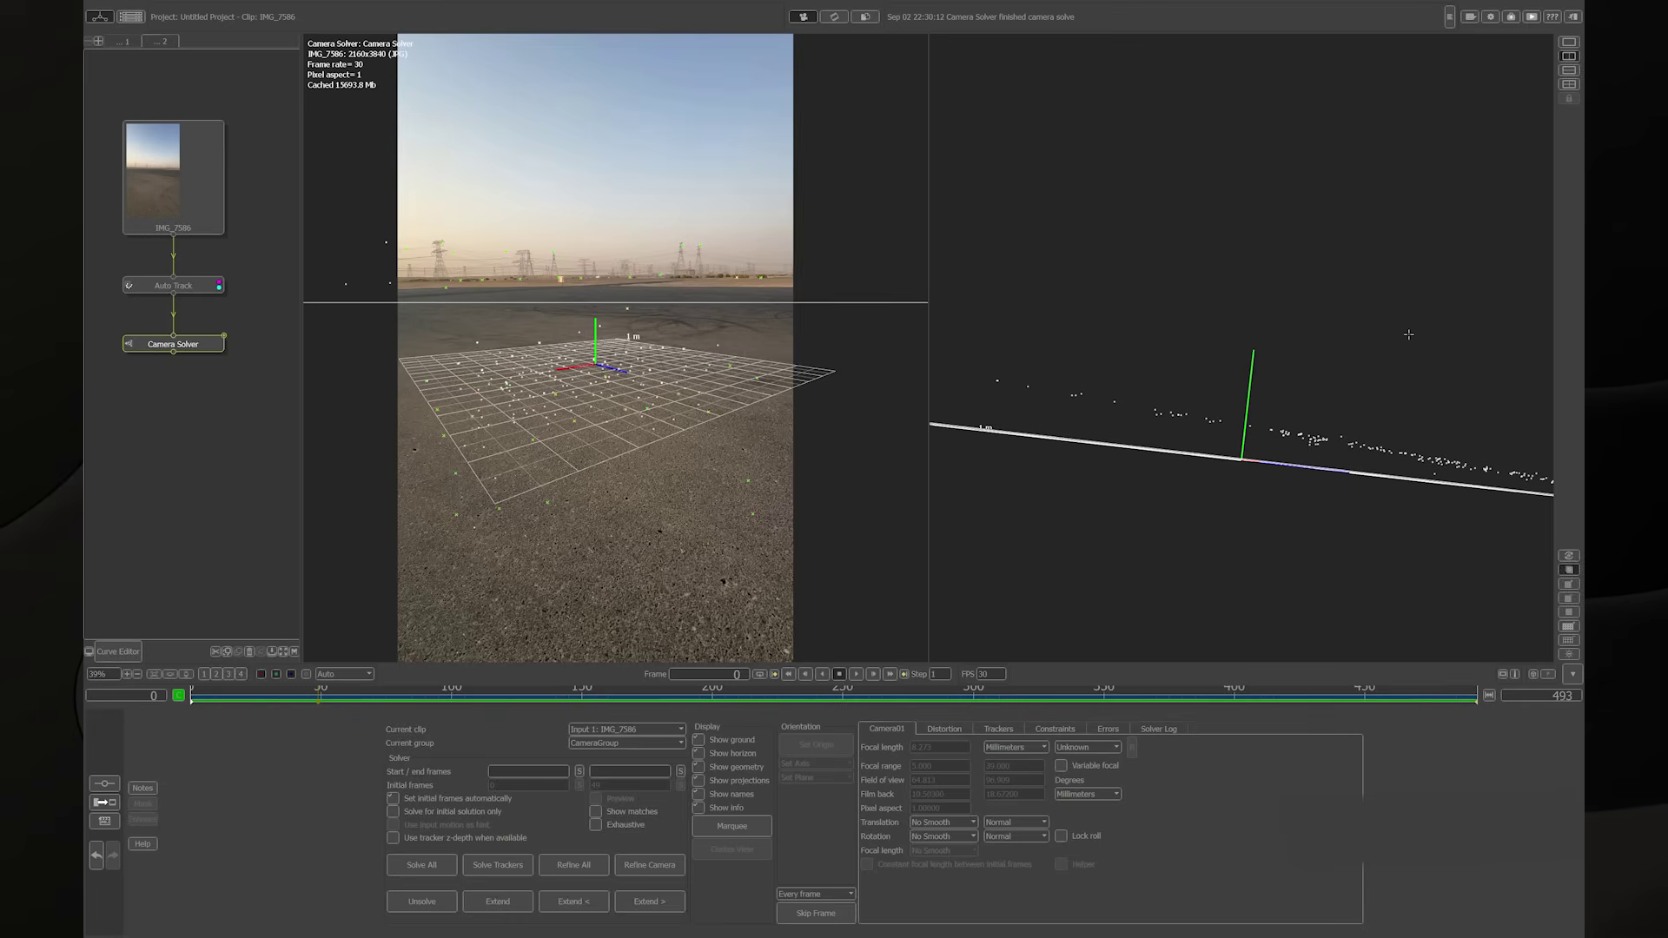
drag(1408, 335, 1350, 425)
drag(315, 689, 117, 674)
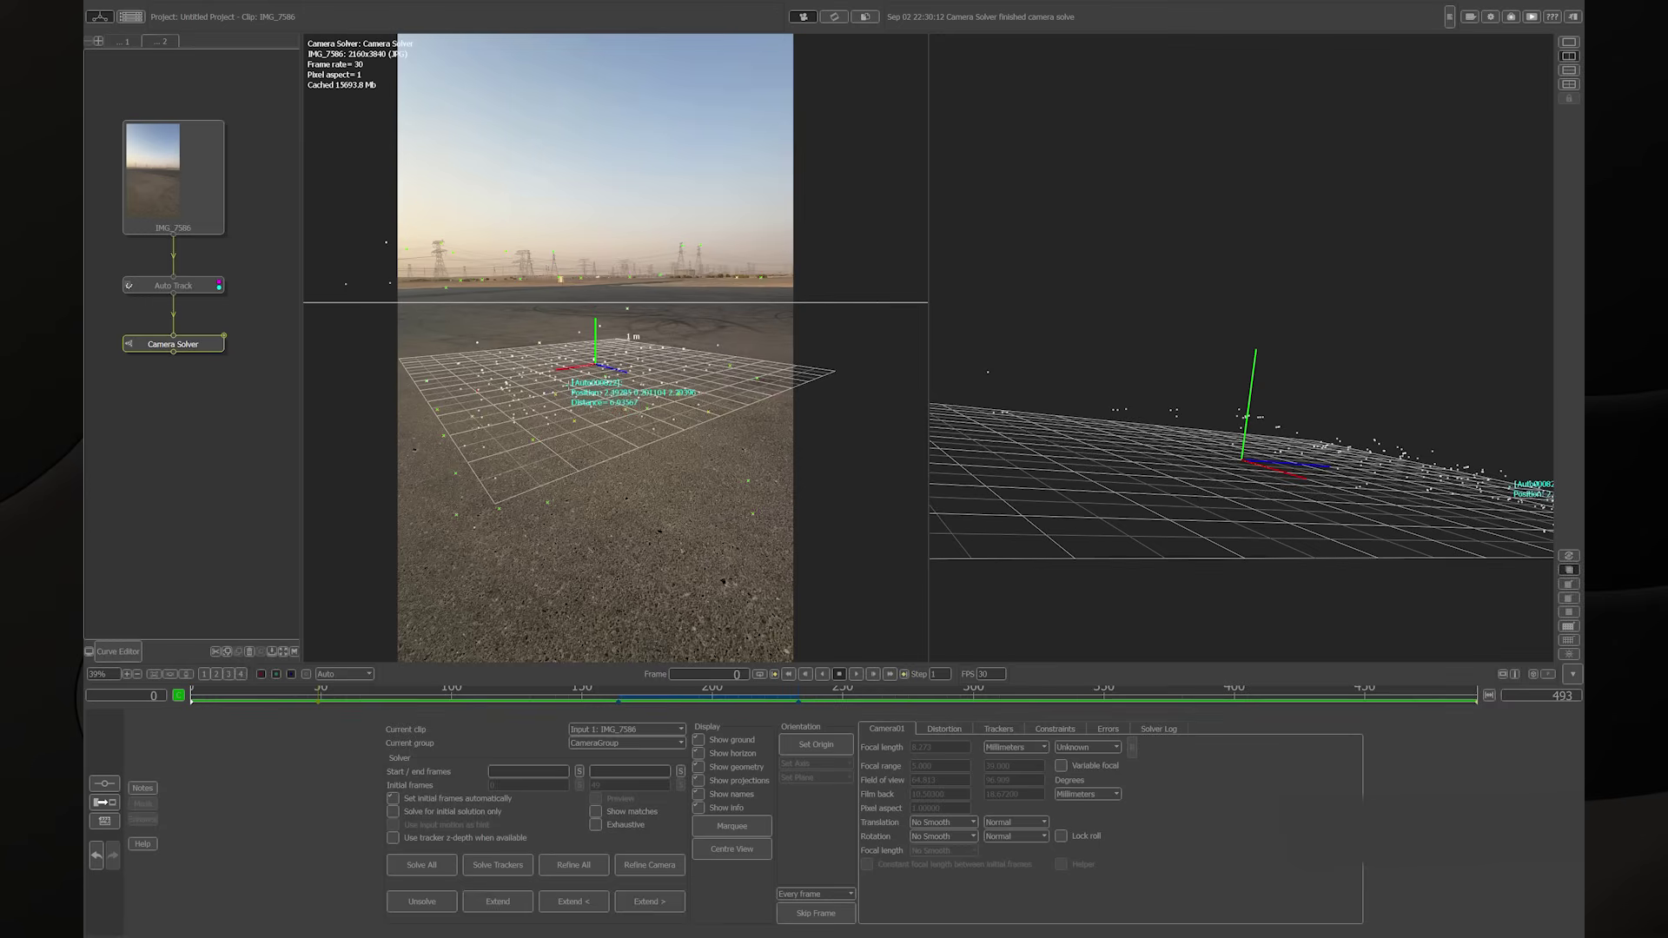
click(794, 737)
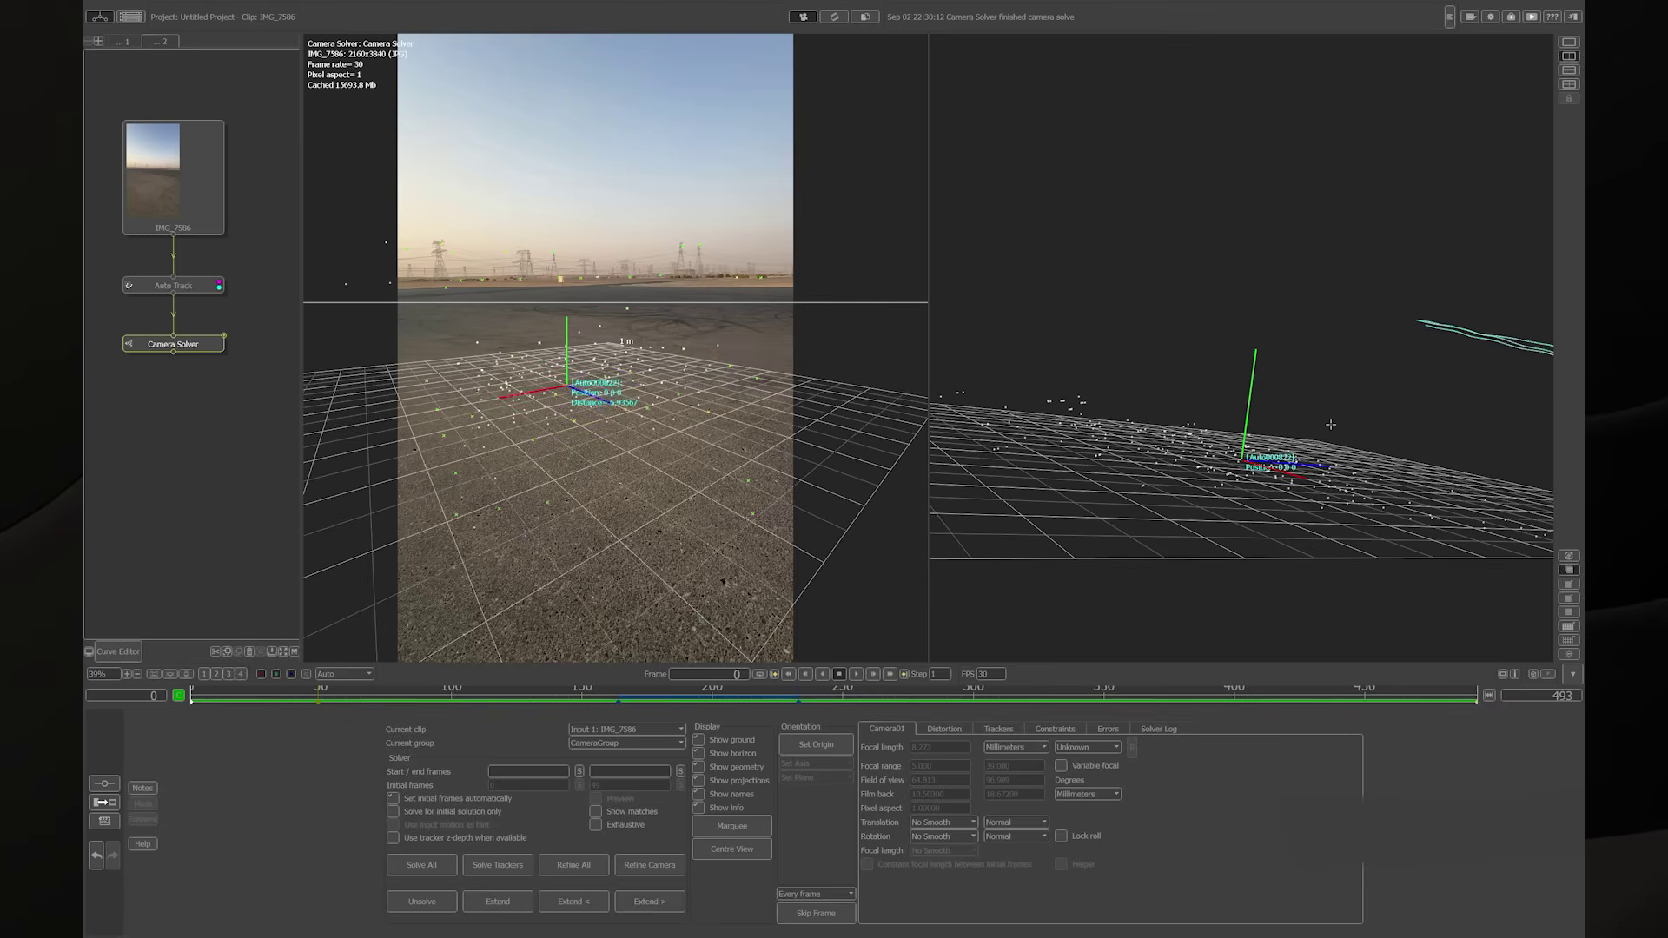
middle_drag(1330, 413, 1315, 392)
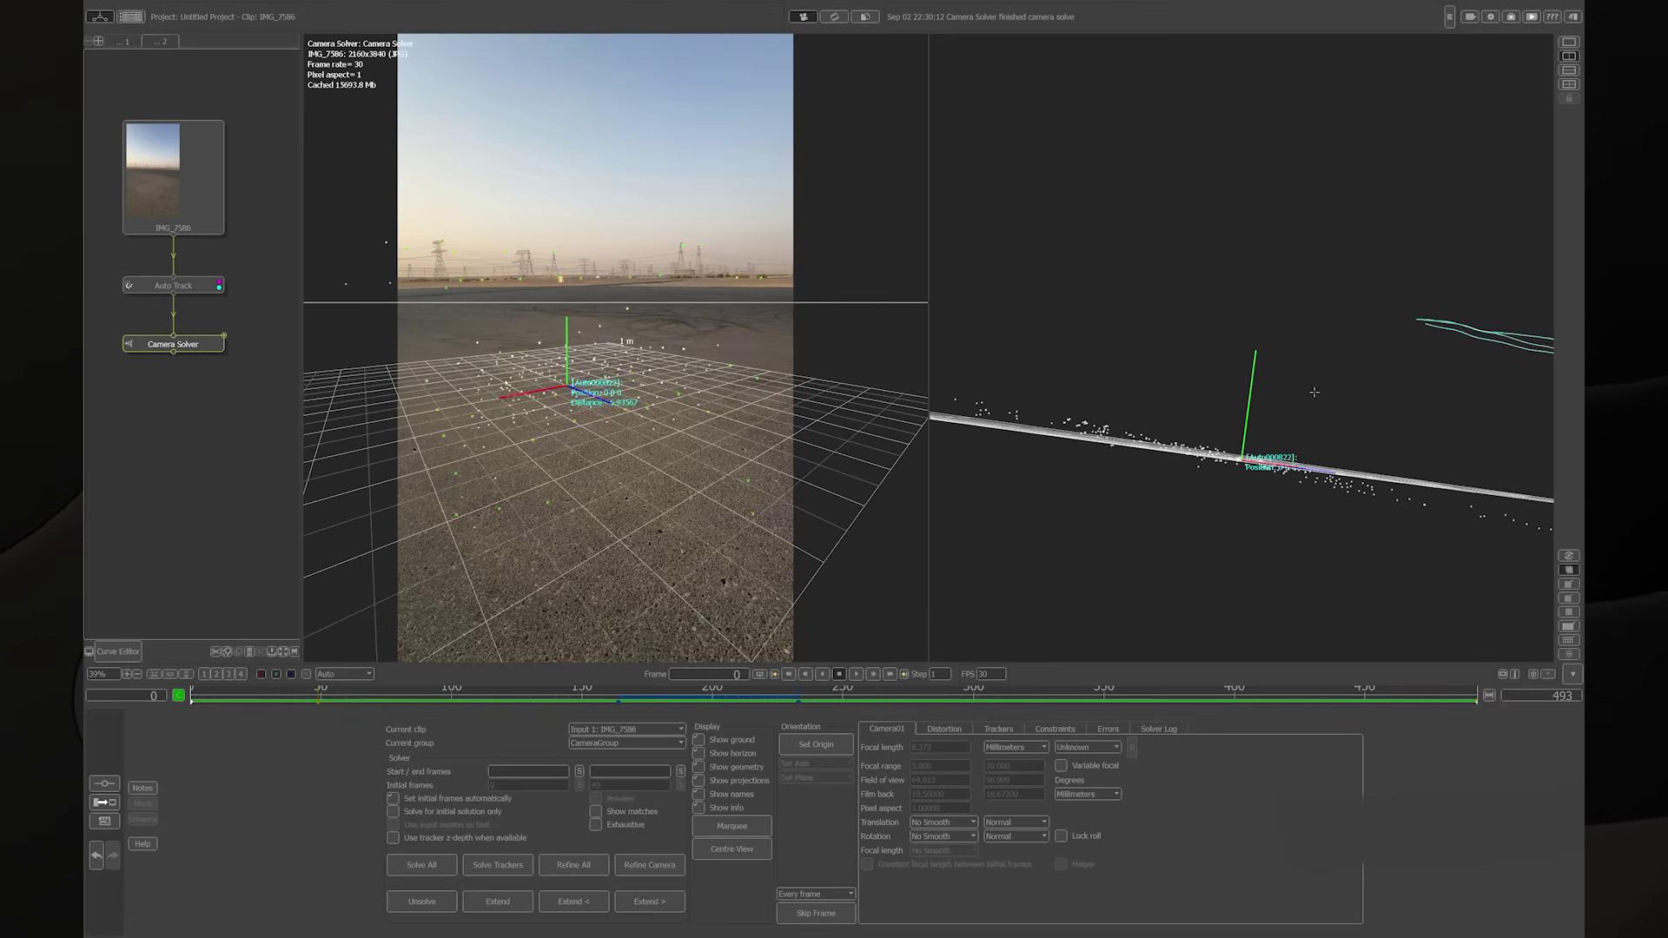
middle_drag(1191, 397, 1117, 379)
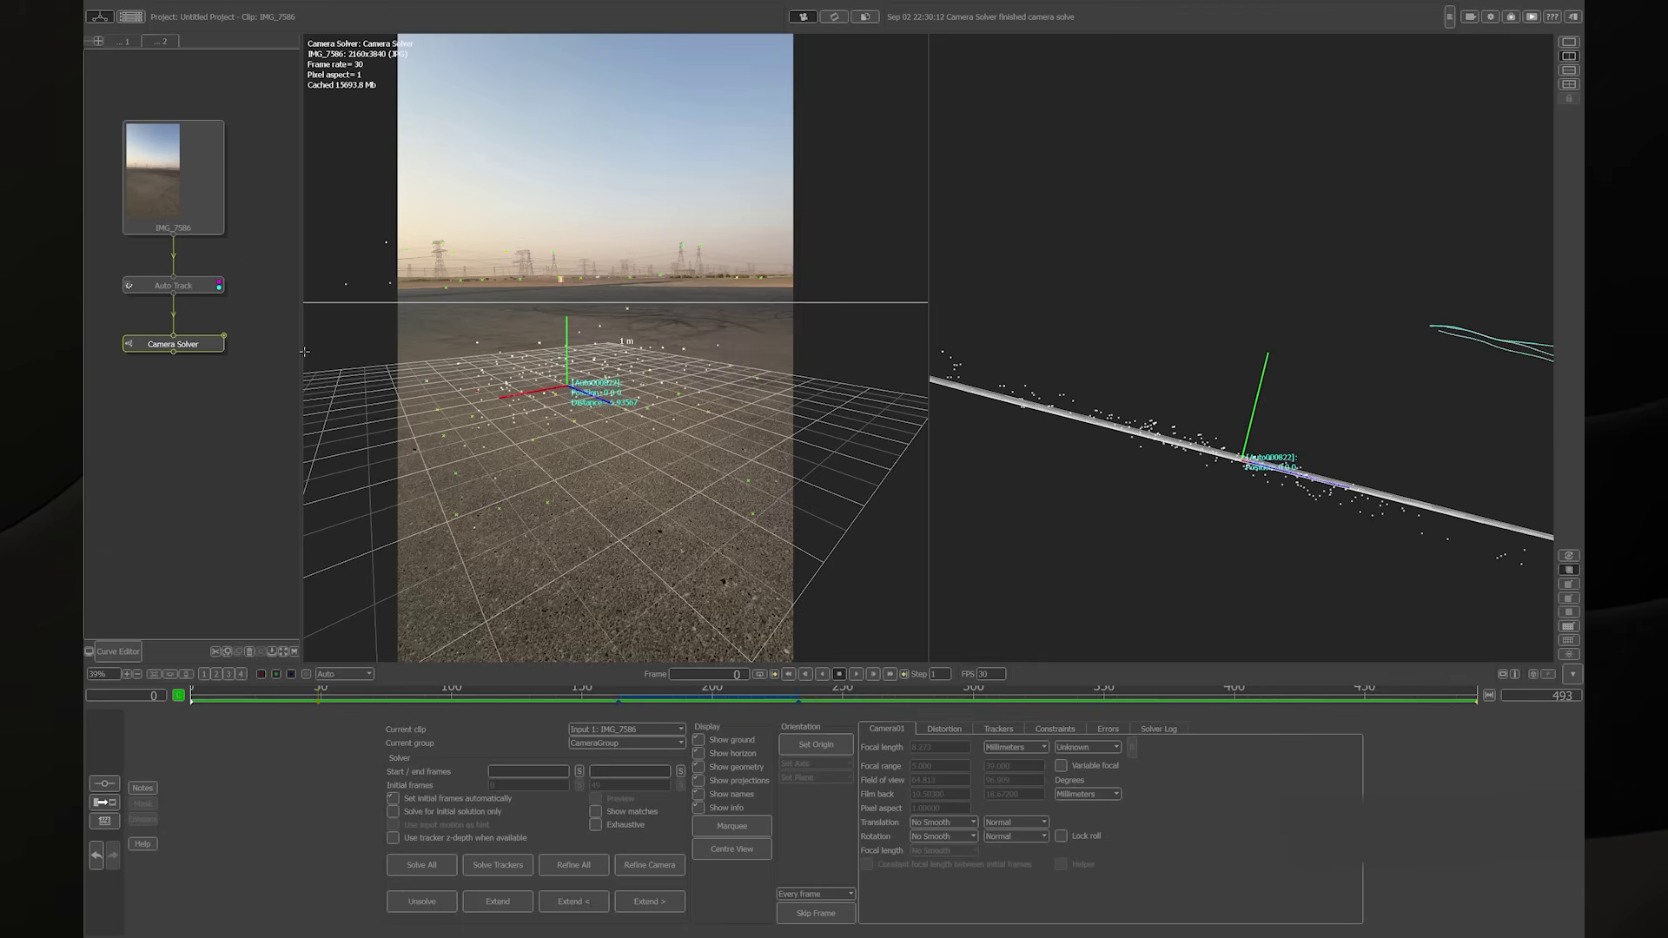
- Add an Orient Scene node after Camera Solver and set its edit mode to Rotate
right_click(184, 344)
mouse_move(243, 507)
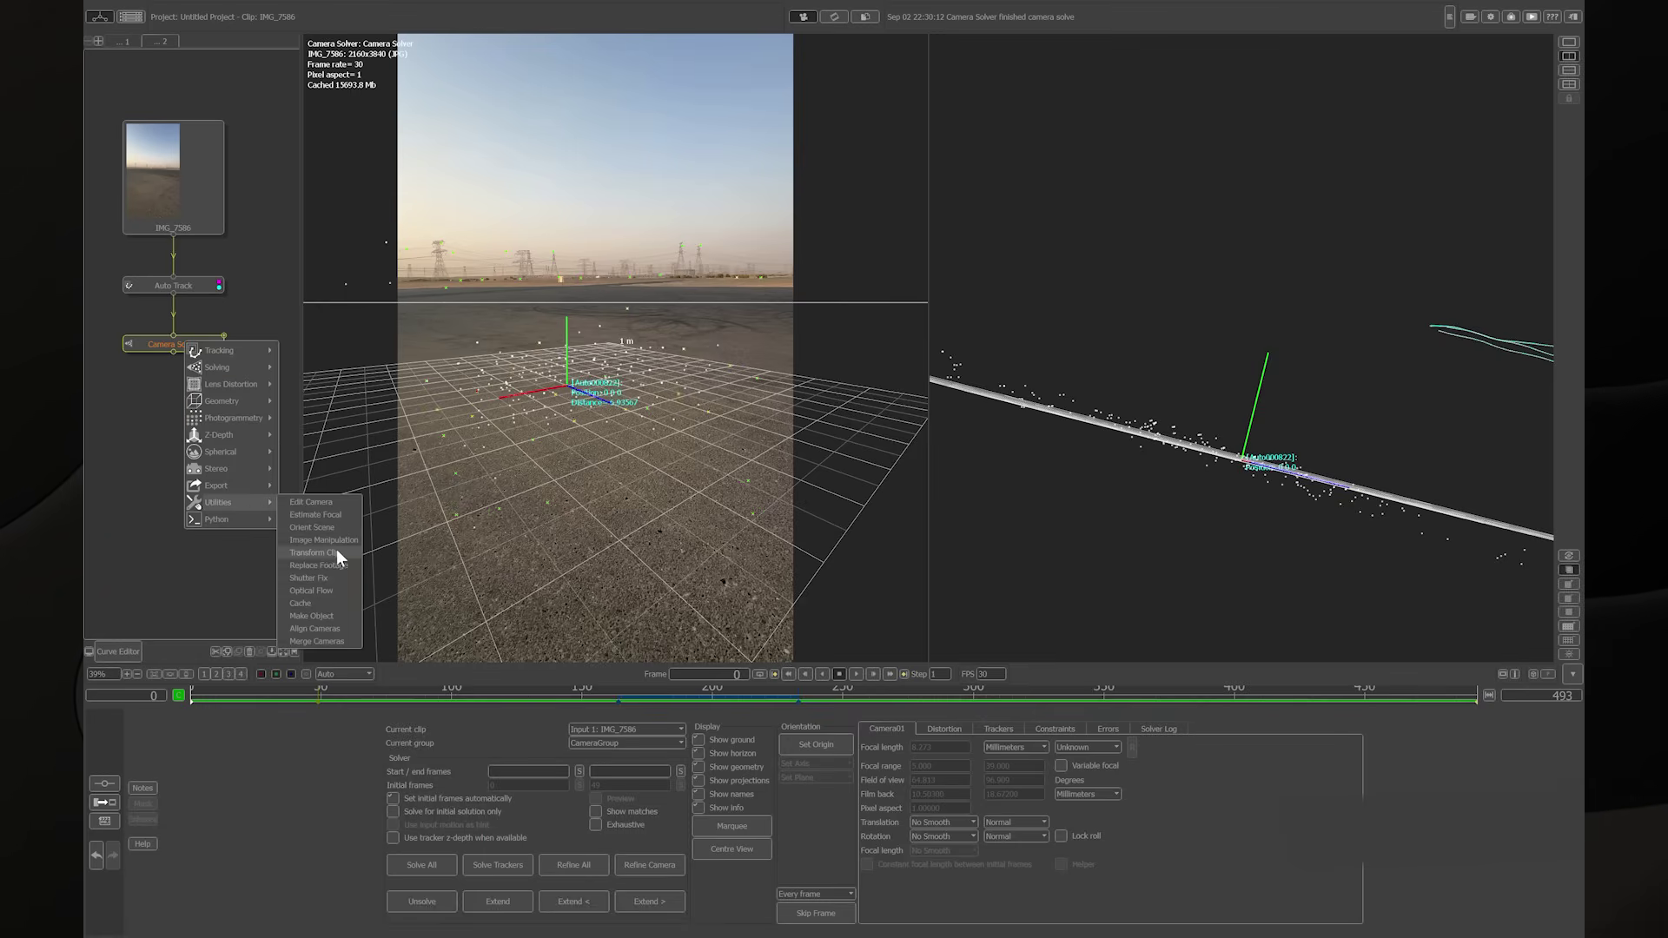
click(321, 527)
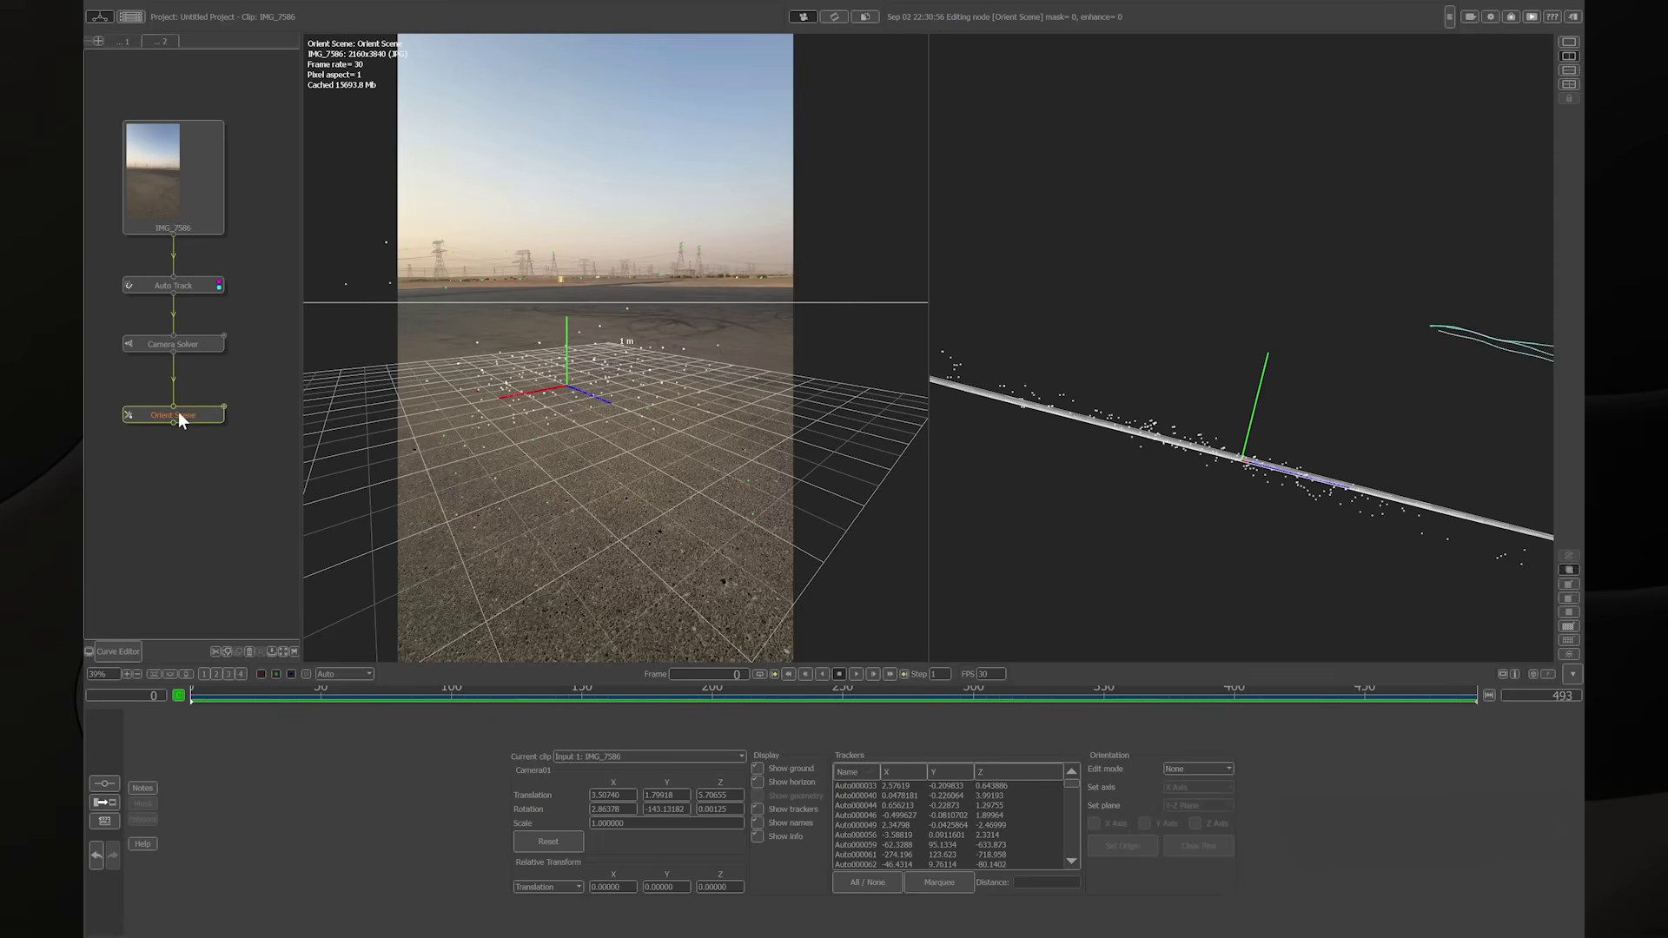
click(1198, 769)
click(1197, 782)
- Rotate the scene around its axes until the ground grid lines up with the tracked ground points
middle_drag(1093, 310, 886, 400)
drag(1332, 474, 1220, 532)
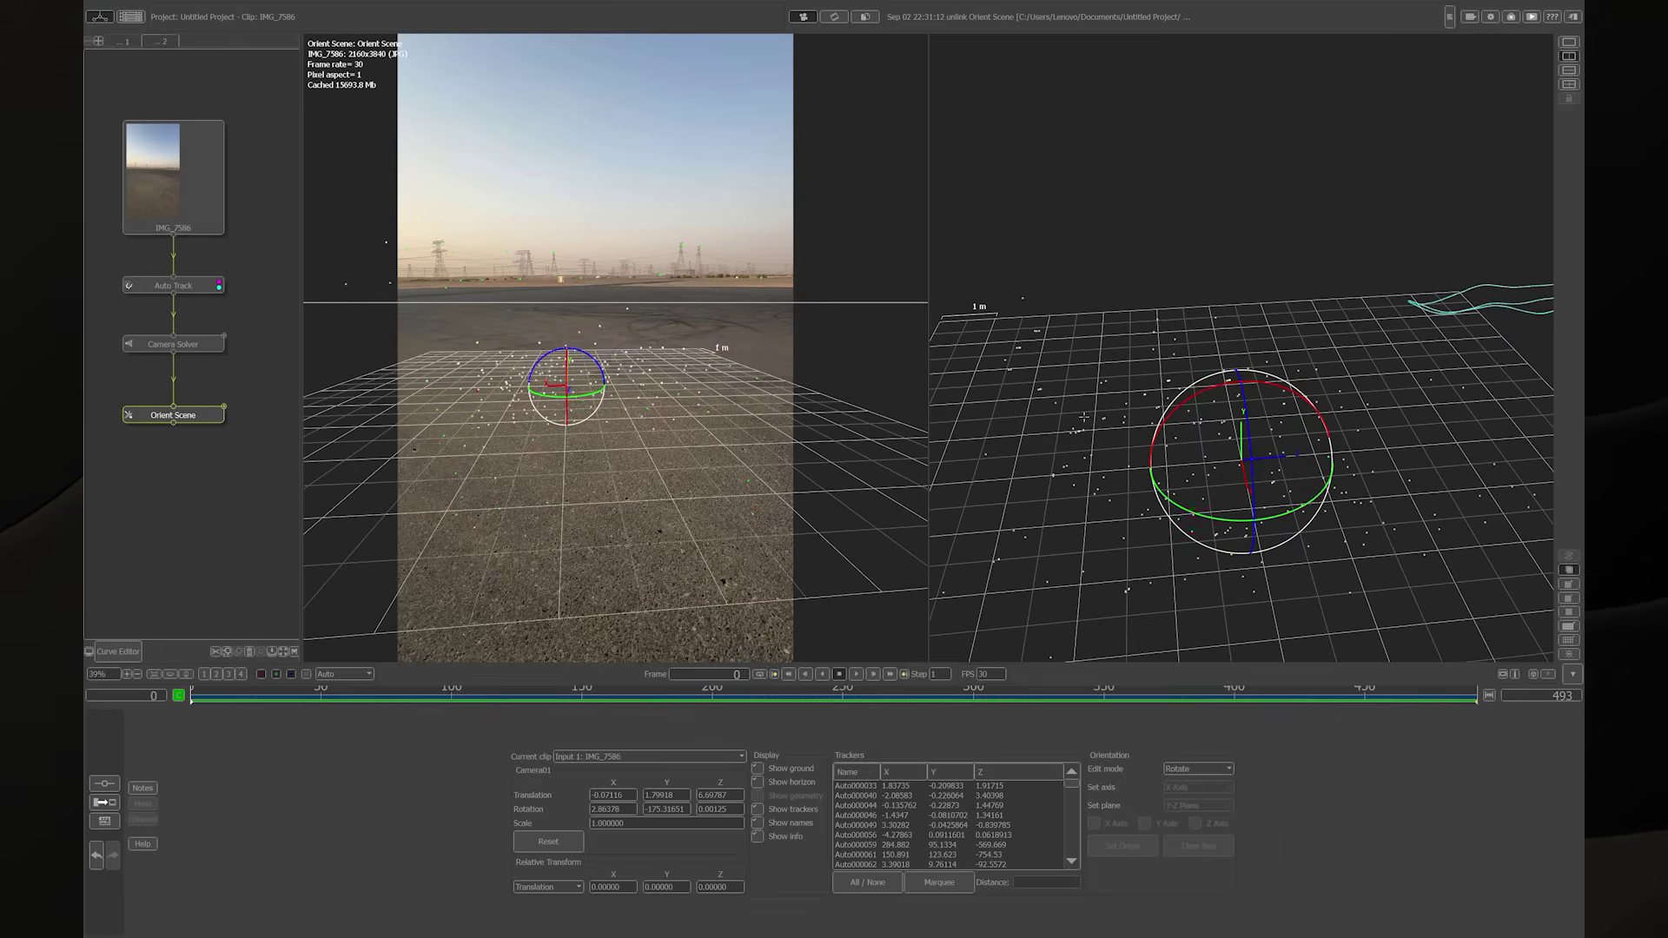
middle_drag(1246, 285, 1135, 561)
drag(1412, 294, 1399, 244)
drag(1287, 401, 1284, 398)
drag(1180, 405, 1188, 395)
drag(1356, 408, 1442, 376)
mouse_move(1289, 386)
mouse_down()
mouse_move(1310, 392)
mouse_move(1305, 378)
mouse_up()
middle_drag(1391, 340, 1297, 342)
drag(1300, 390, 1301, 390)
middle_drag(1304, 383, 1095, 347)
- Play through the clip to check the grid and fine-tune the scene rotation so it lies flat along the tracked ground
mouse_move(193, 695)
mouse_down()
mouse_move(214, 695)
mouse_move(192, 696)
mouse_up()
key(space)
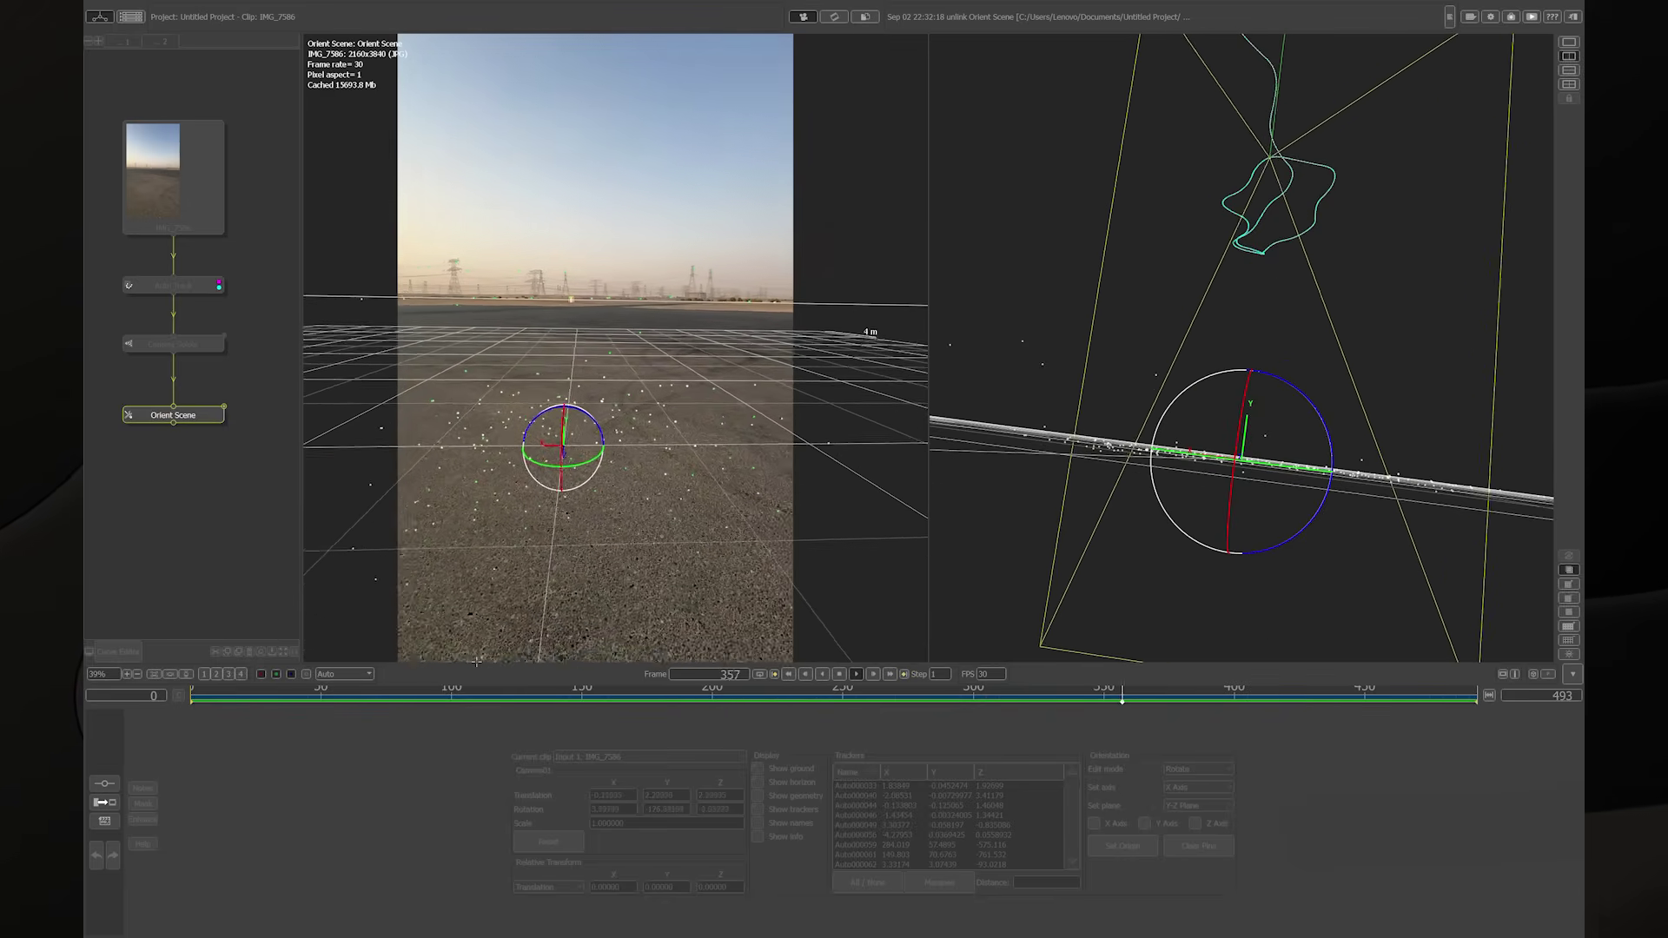
key(space)
drag(1095, 287, 1274, 439)
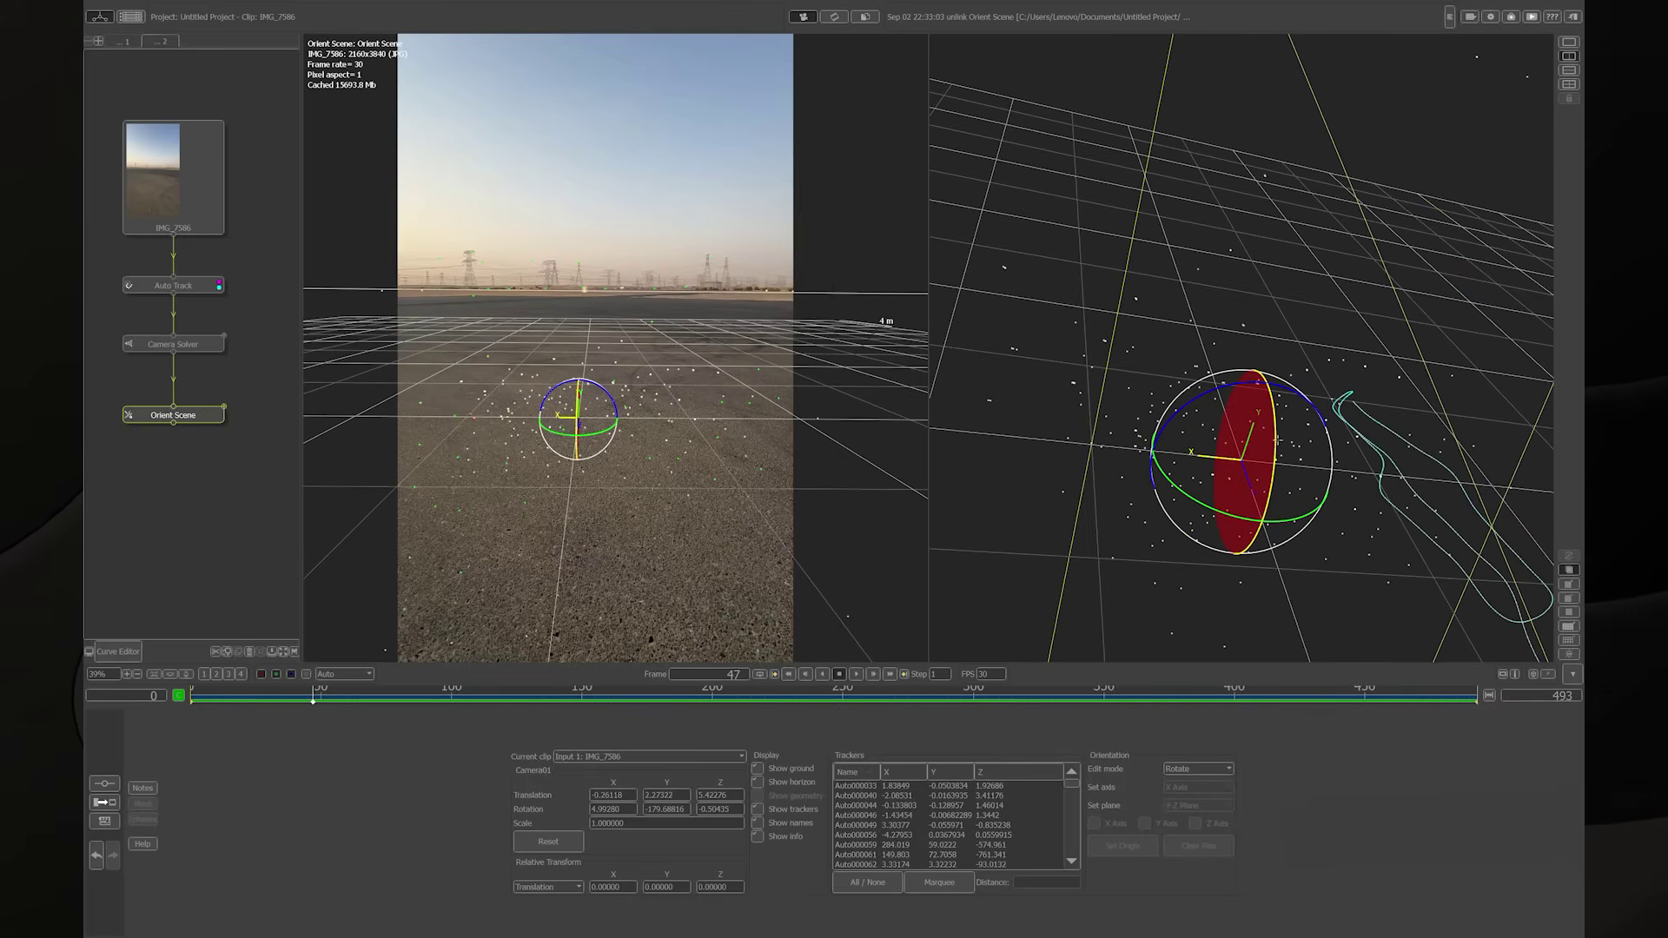
middle_drag(1069, 416, 1300, 241)
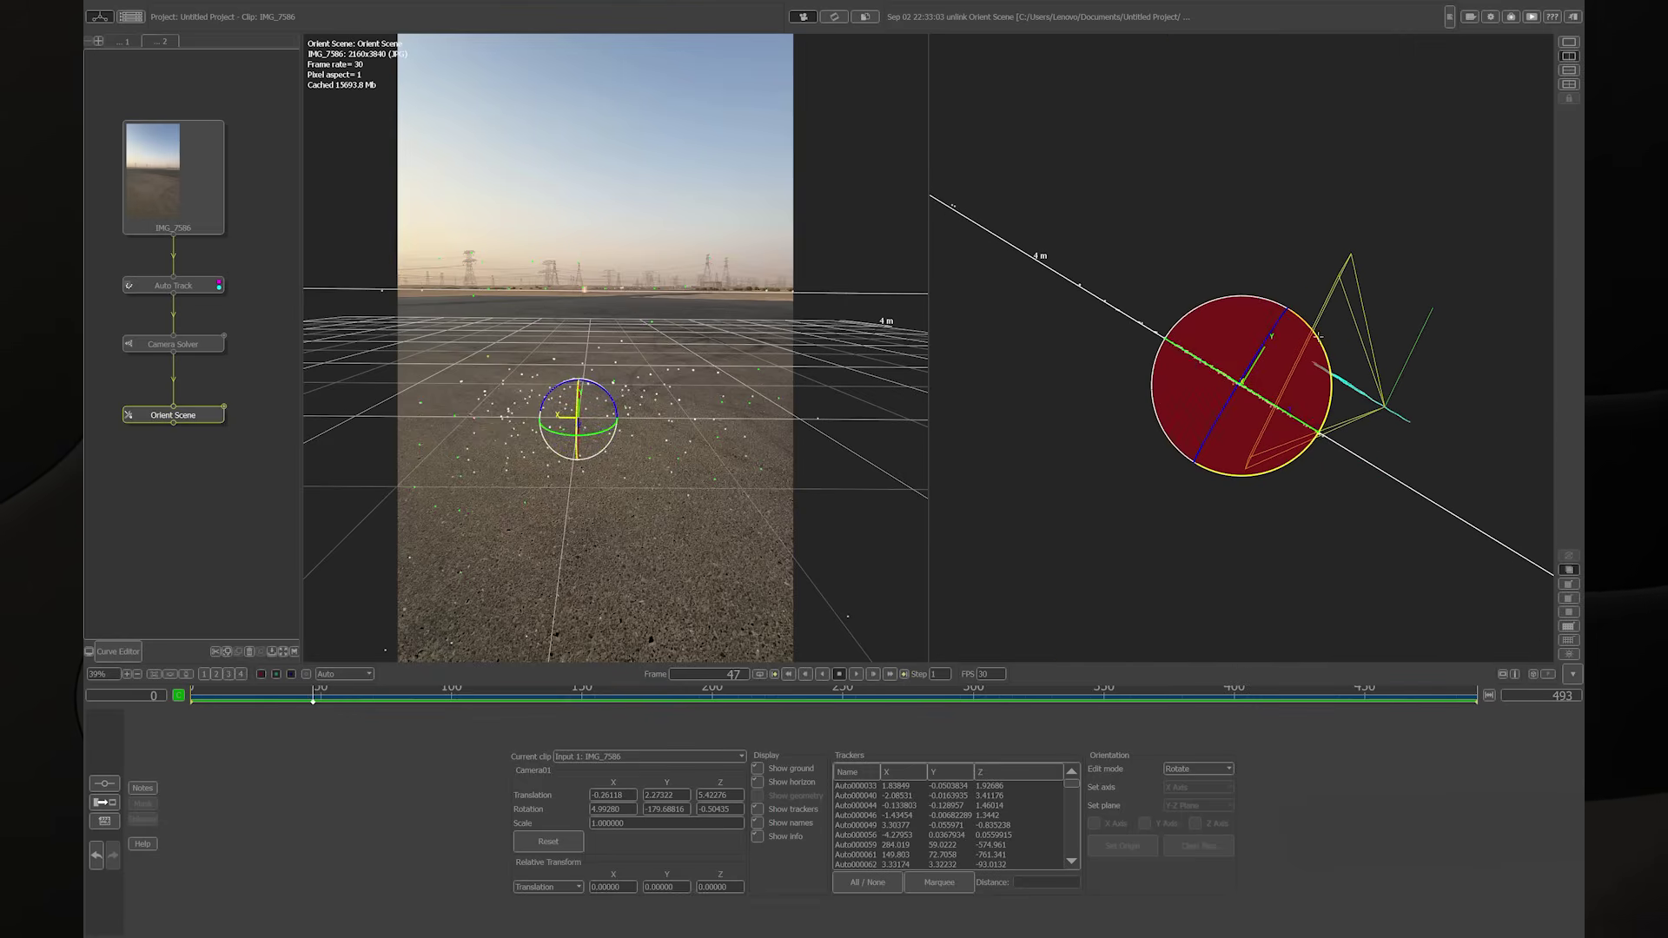
drag(313, 698, 1007, 698)
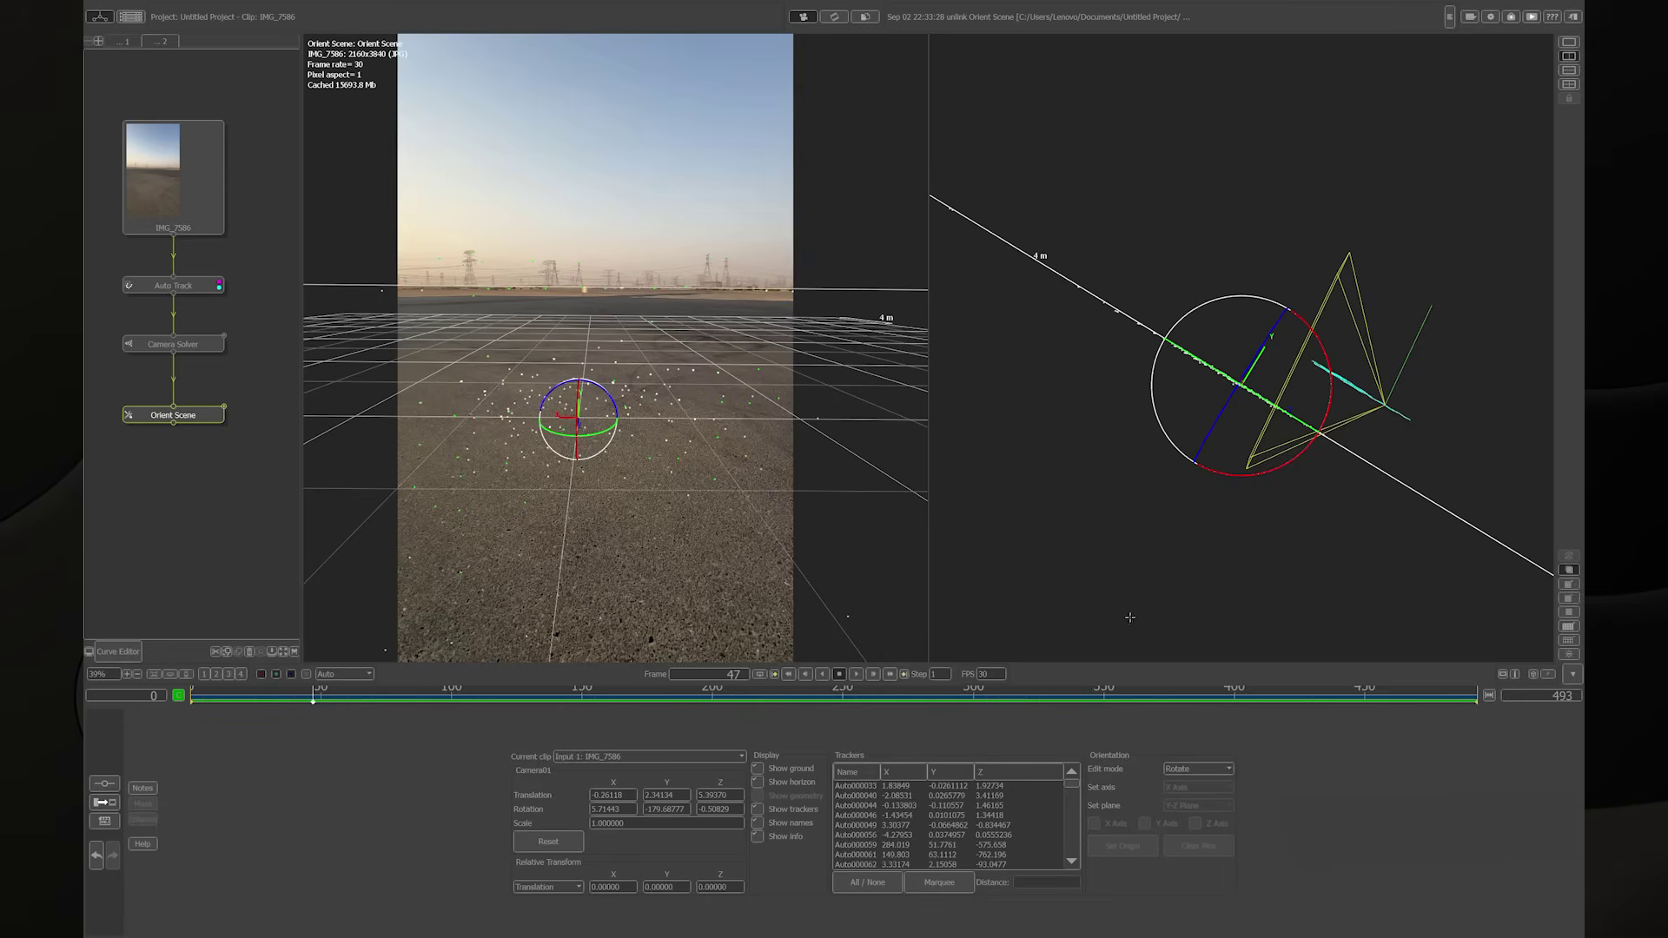
drag(238, 700, 170, 801)
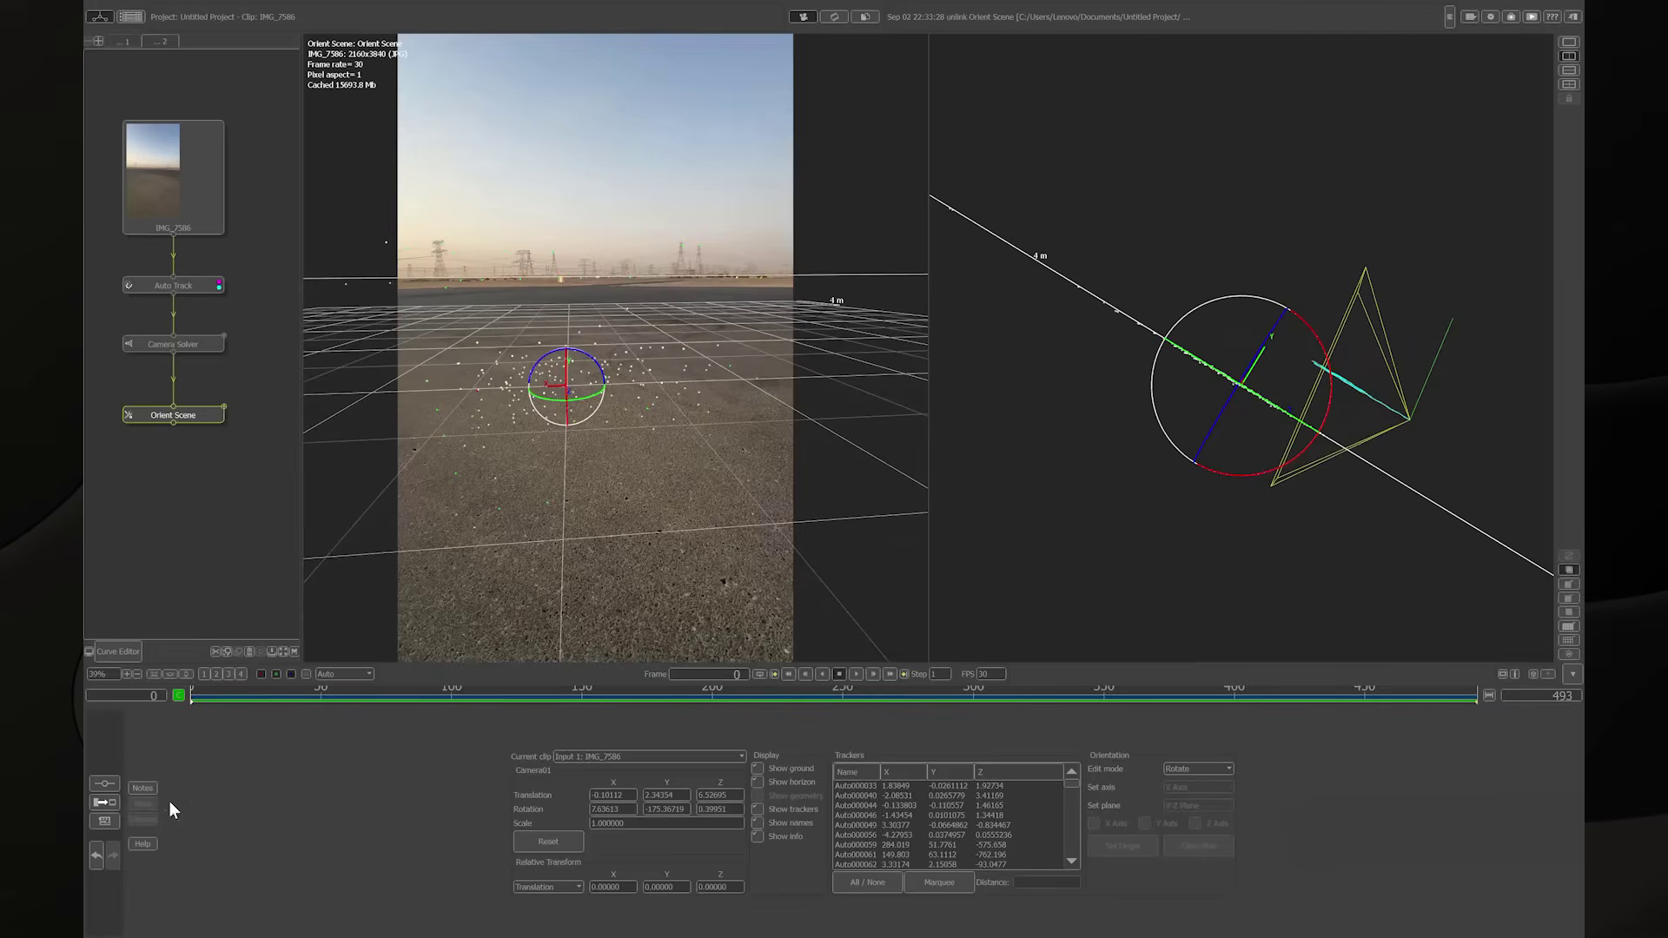
- Add a Test Object node after Orient Scene and add the Thumb_Tack object to the scene
drag(193, 416, 193, 426)
right_click(193, 426)
mouse_move(247, 569)
mouse_move(252, 486)
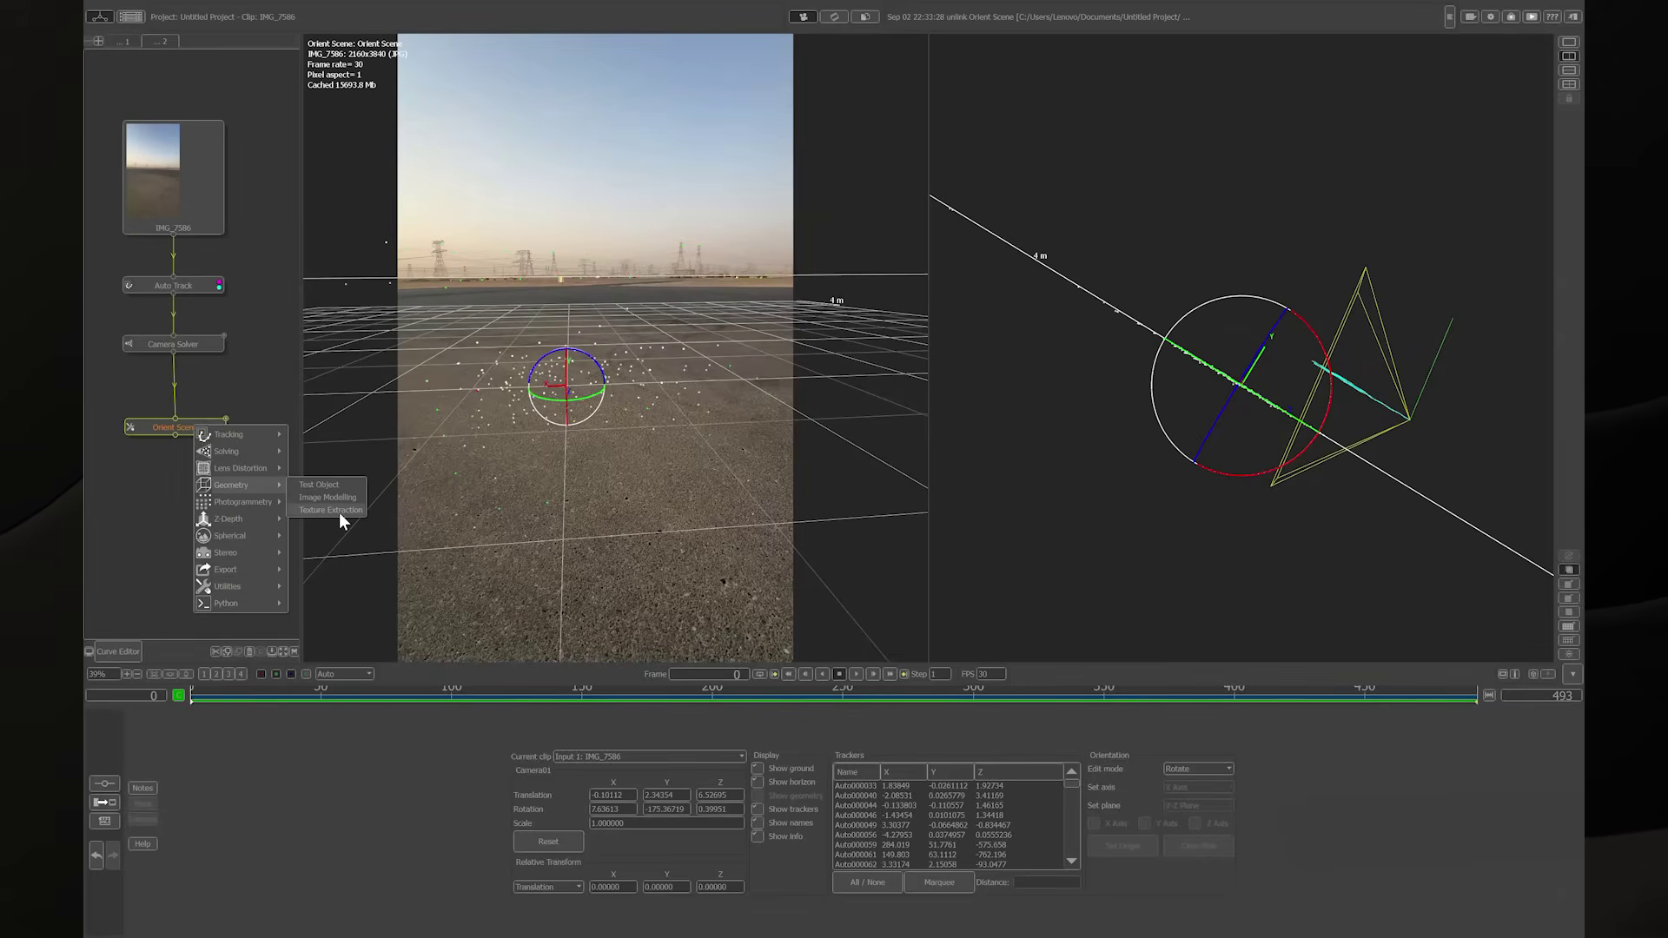
click(318, 485)
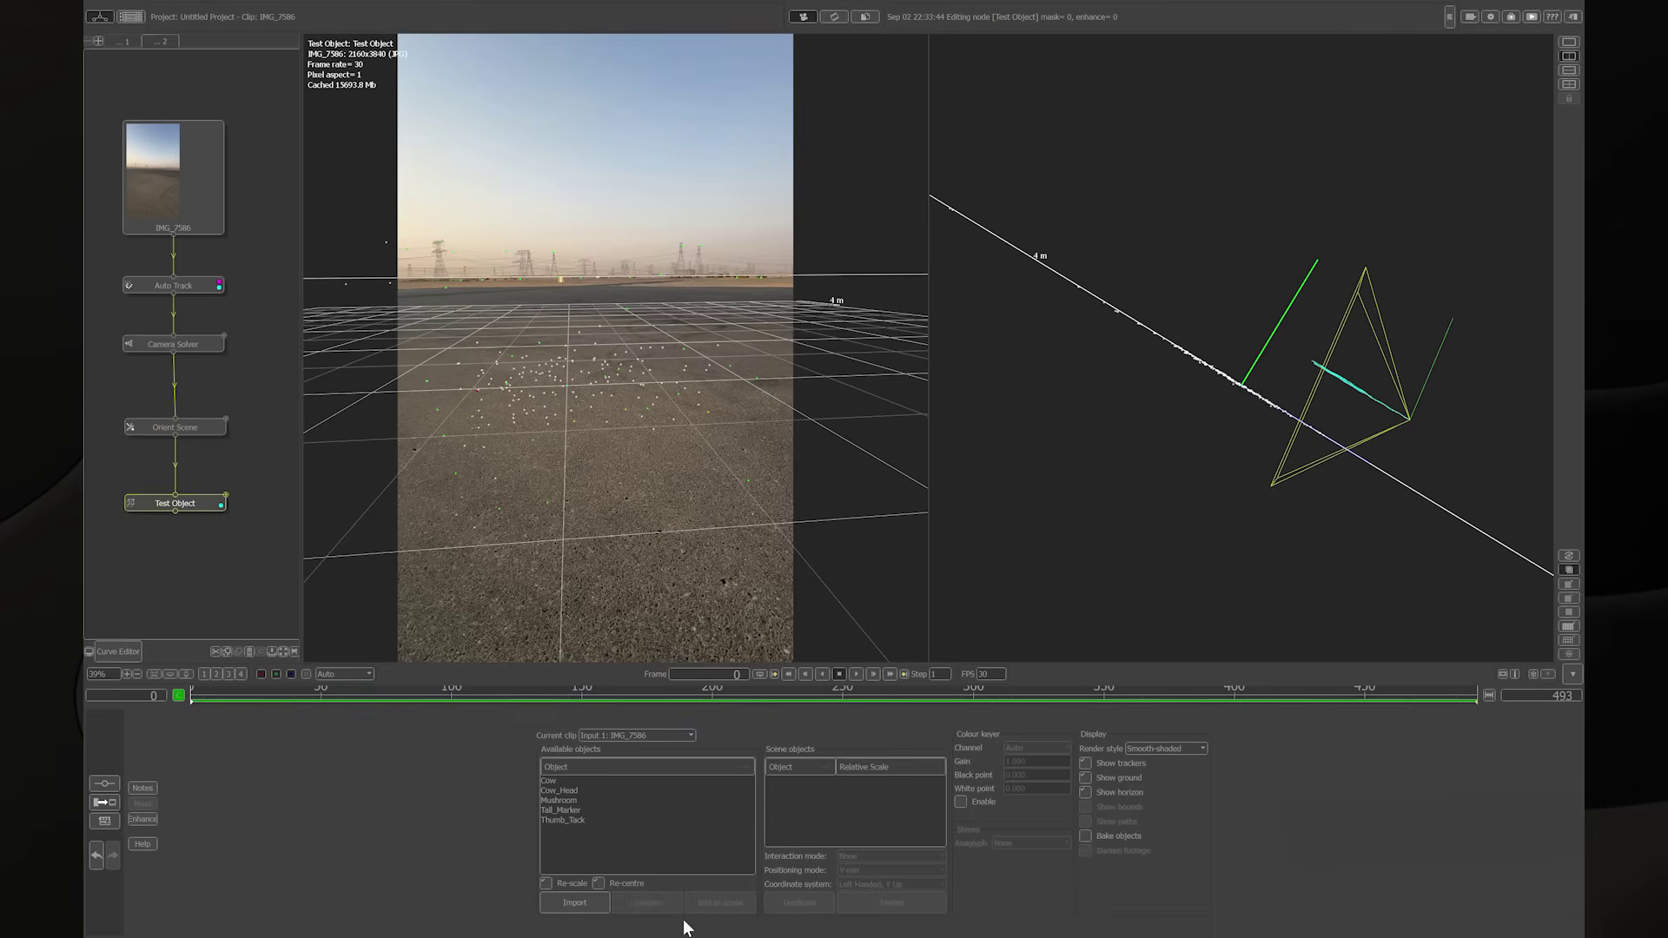
click(577, 821)
click(704, 908)
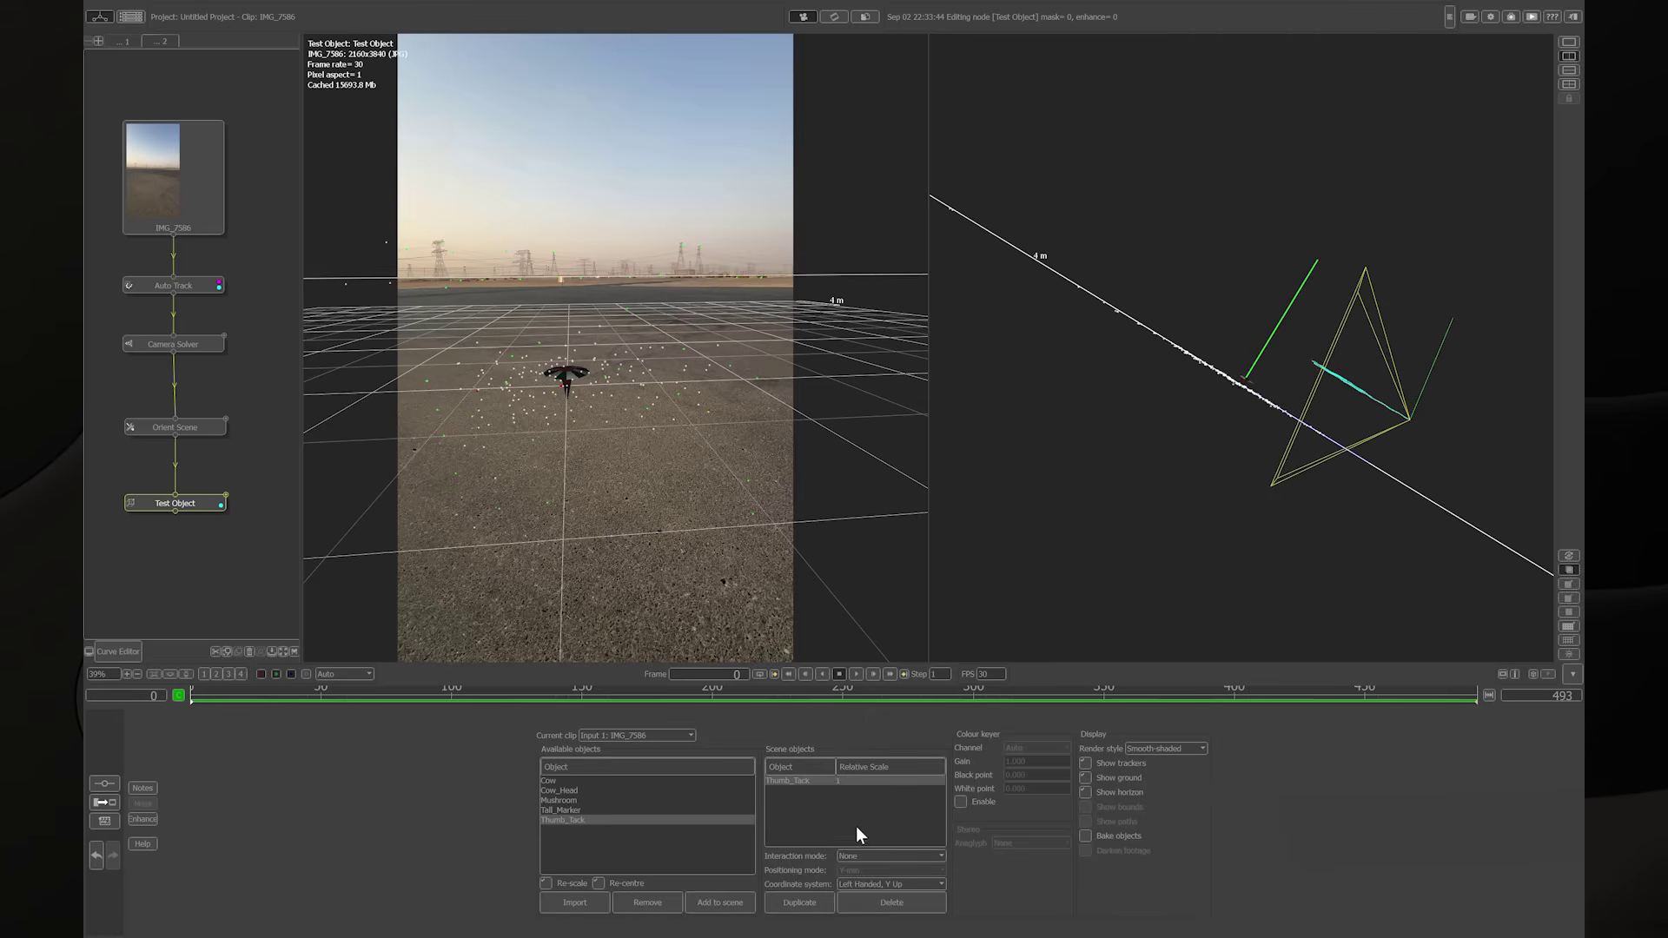
- Place the Thumb_Tack on a tracked ground point using Place at selected feature, and check that it sticks throughout the clip
click(912, 857)
click(905, 877)
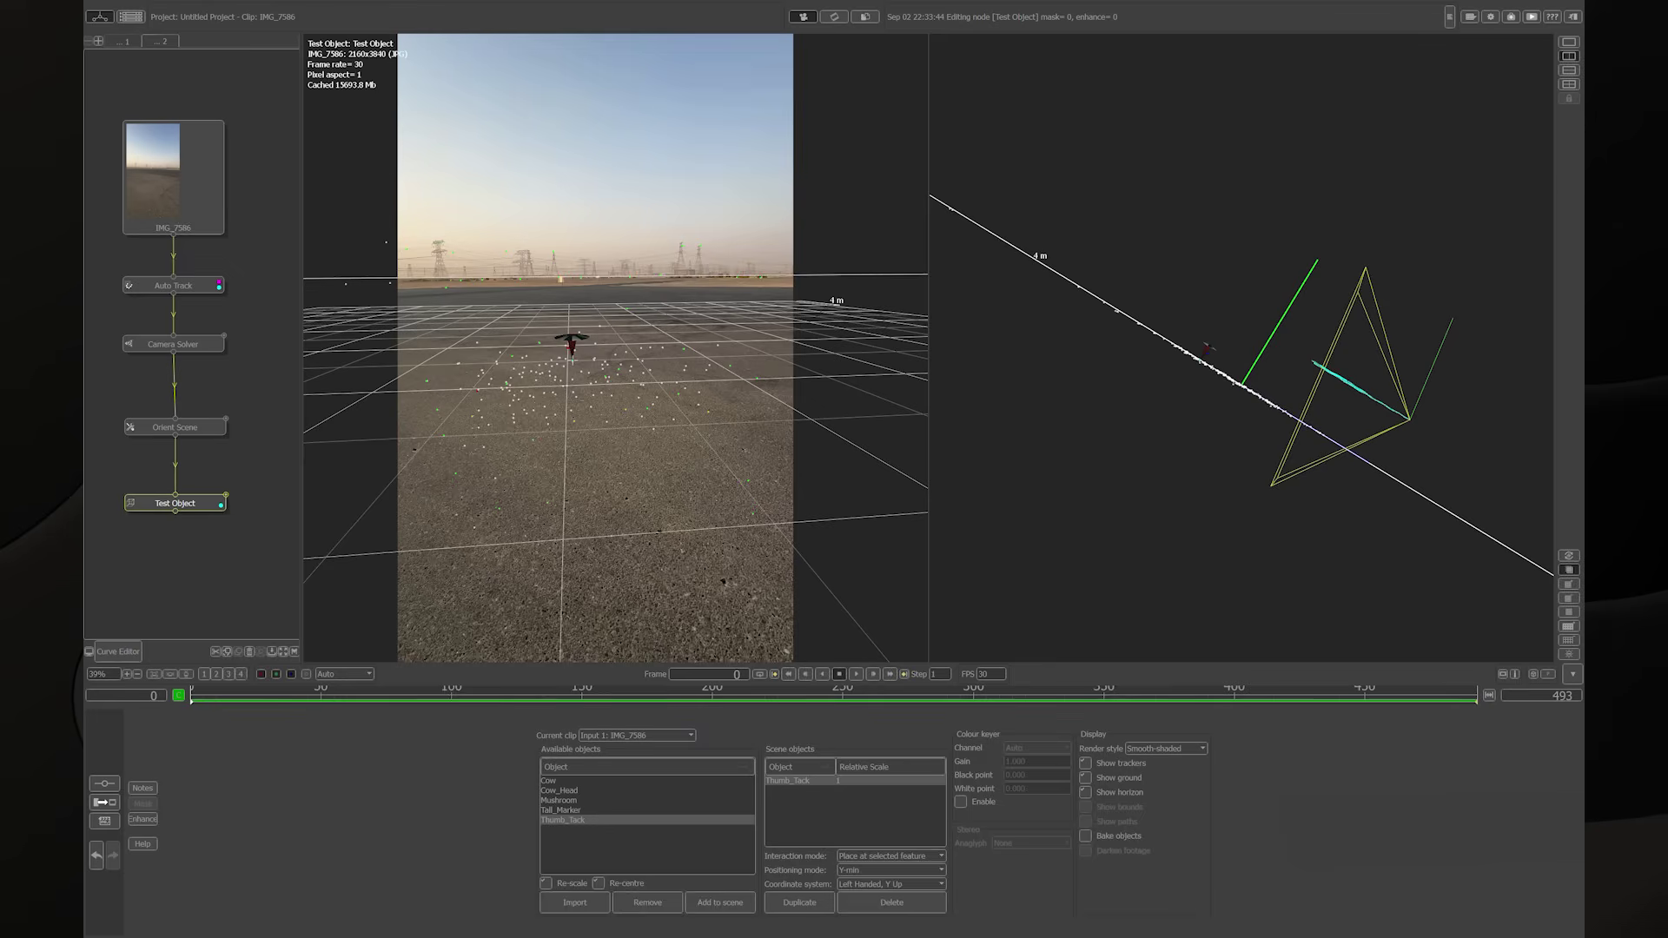
click(900, 857)
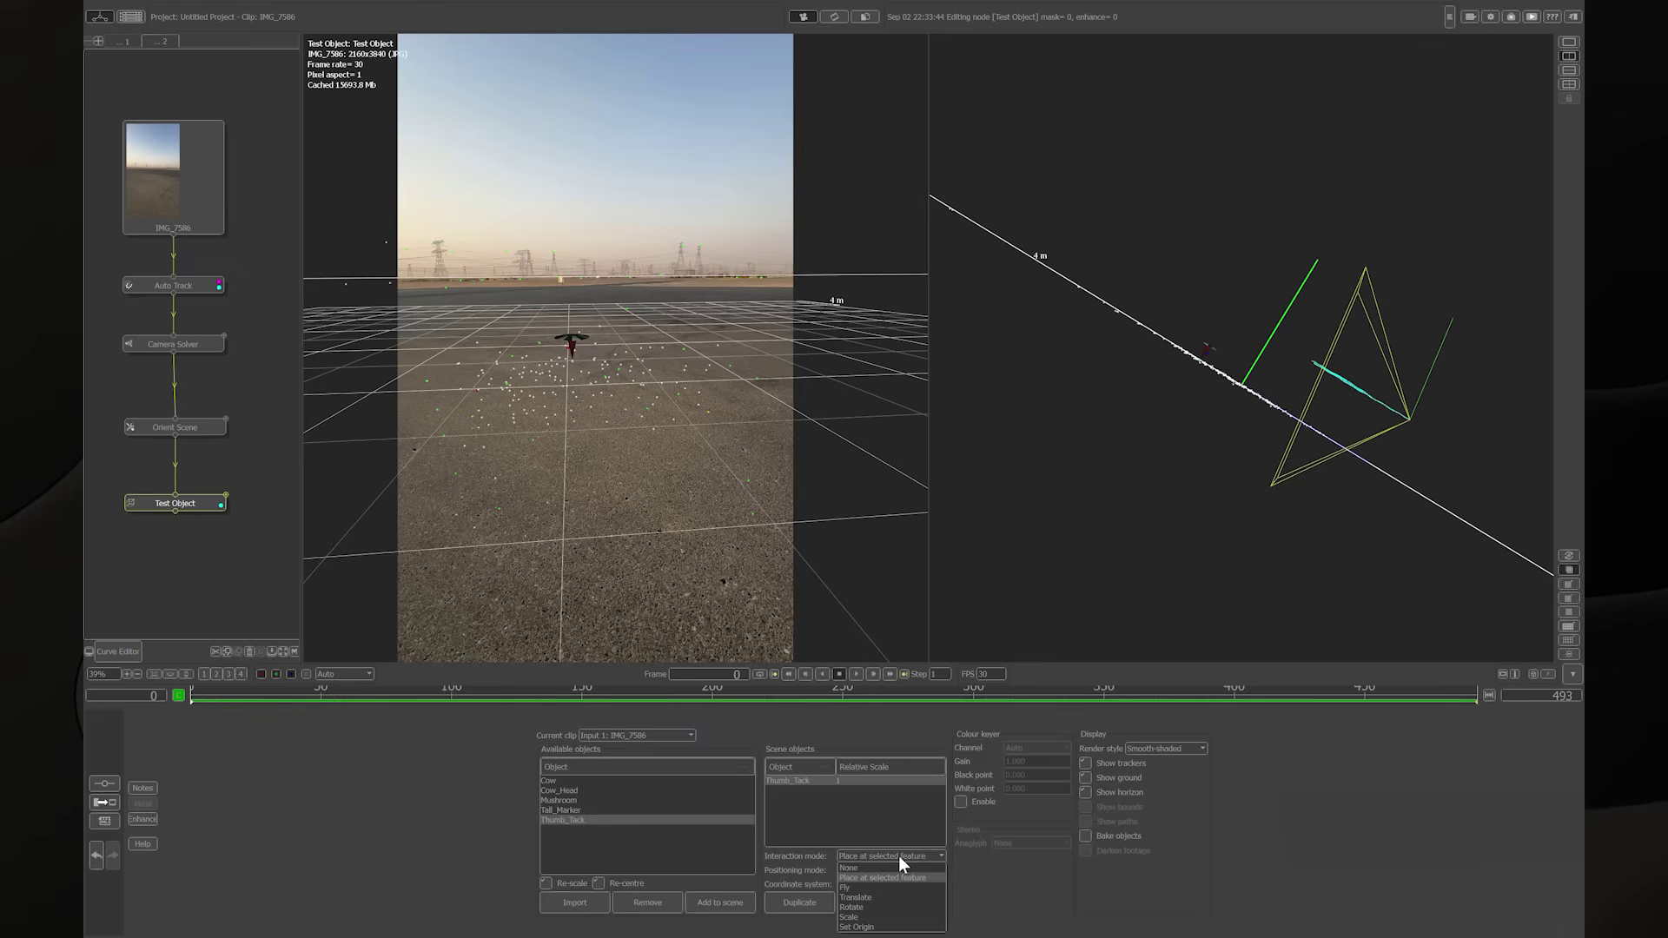
click(573, 392)
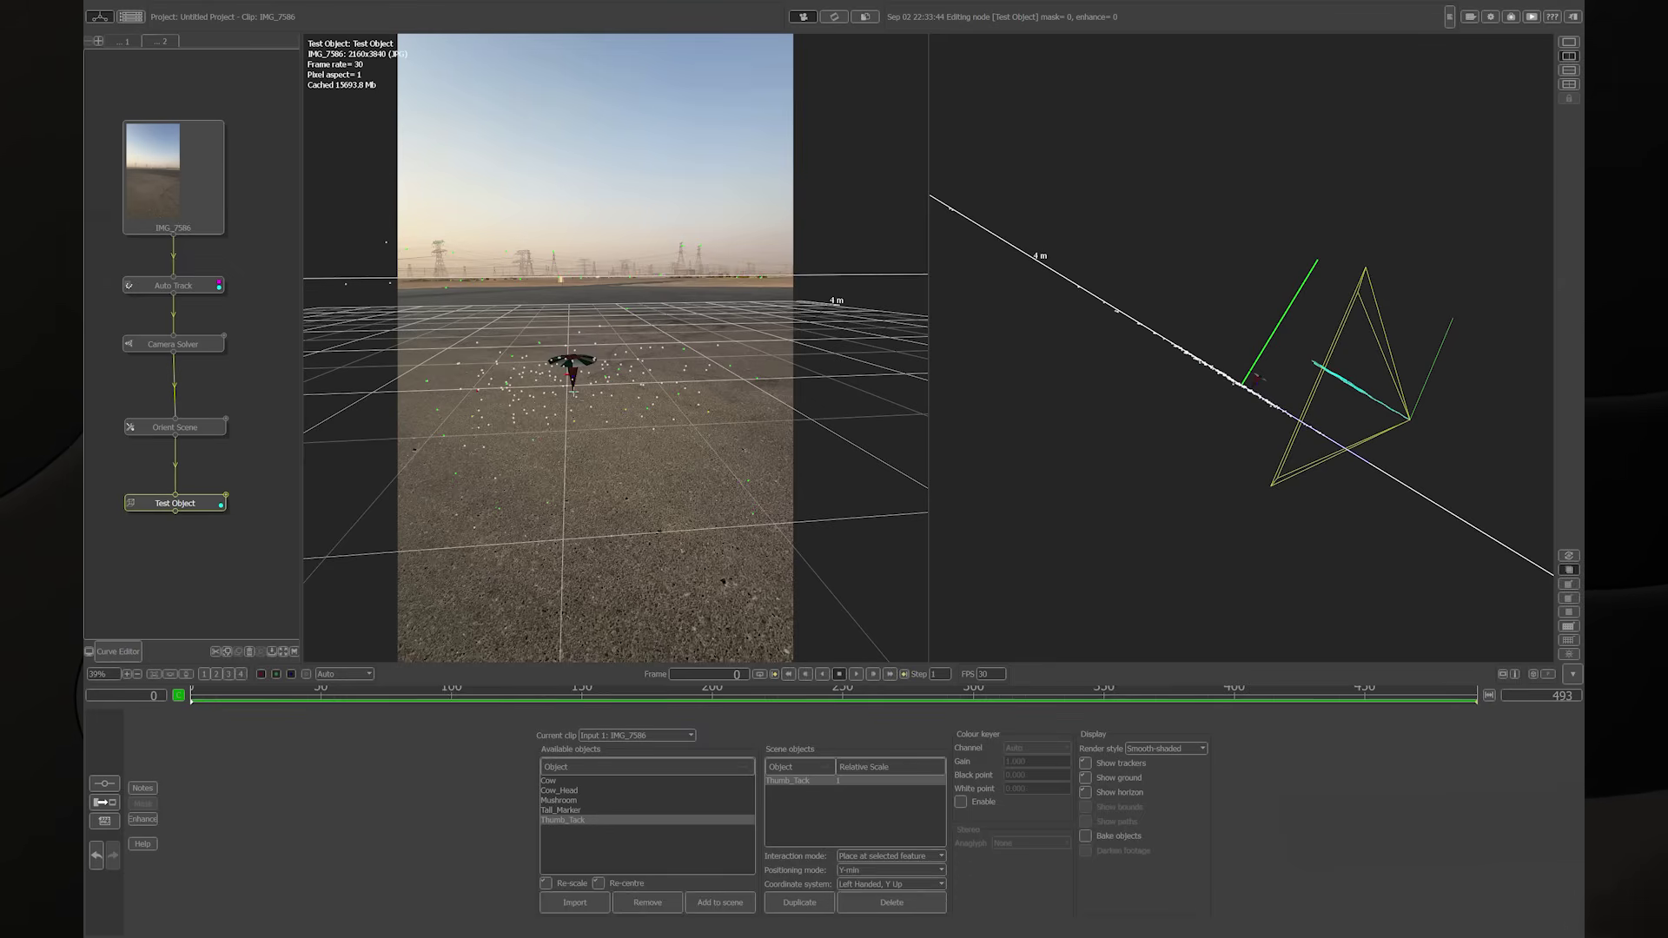
drag(346, 700, 1261, 749)
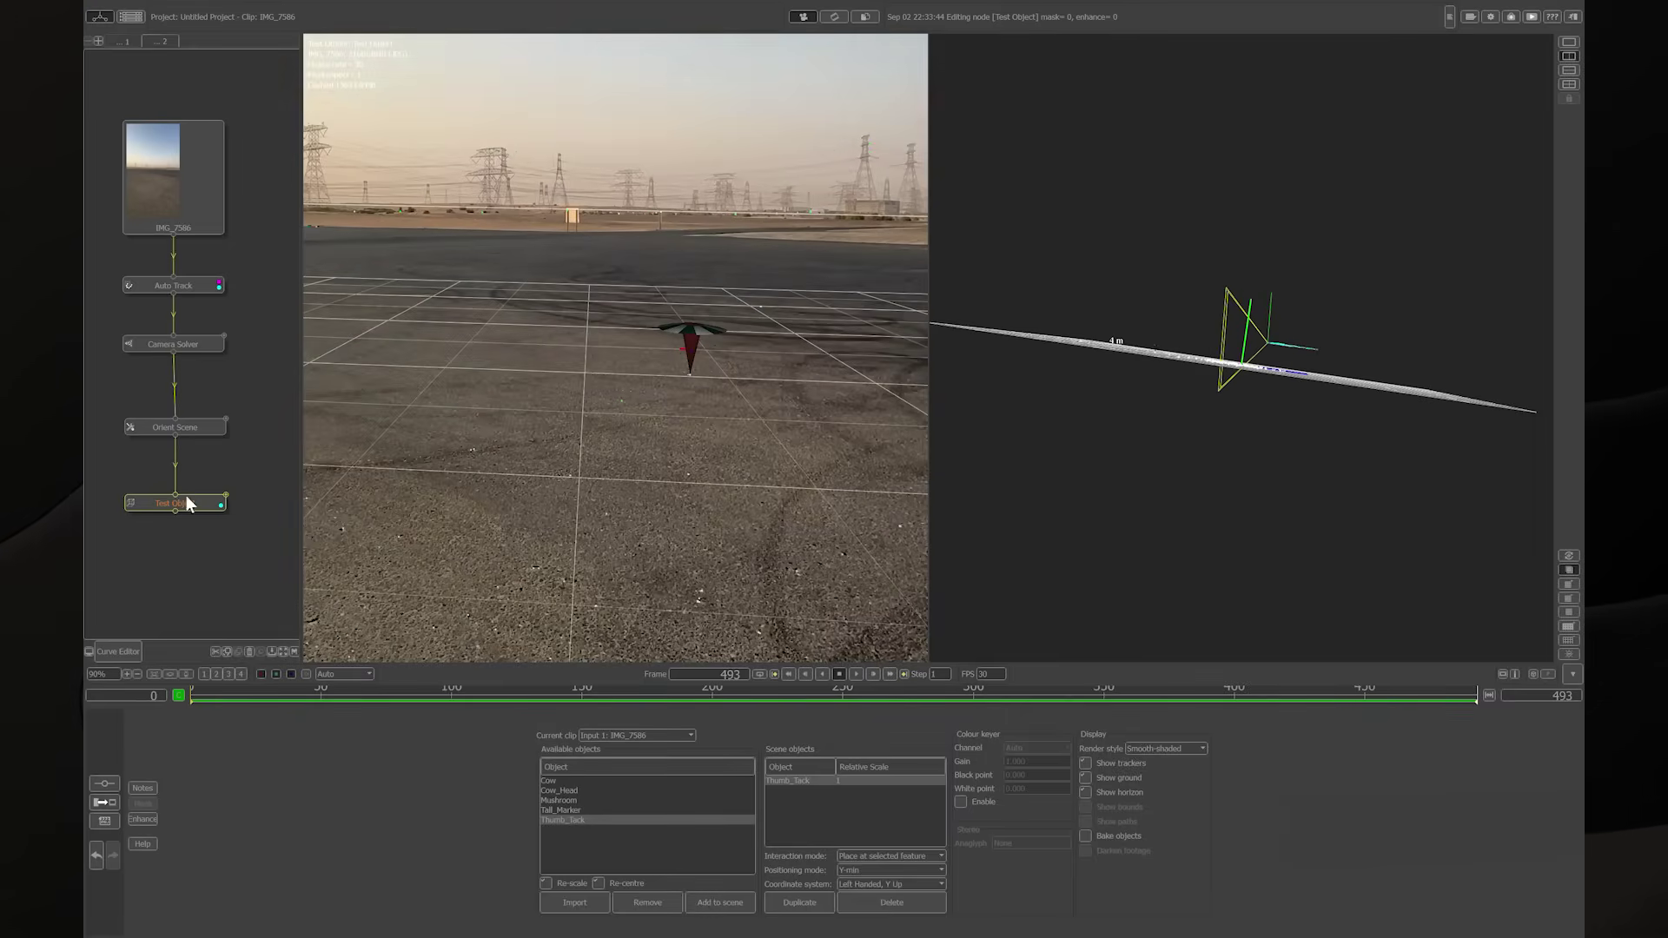
- Add an Export node after Test Object and name its Collada DAE export file tutorial
right_click(186, 508)
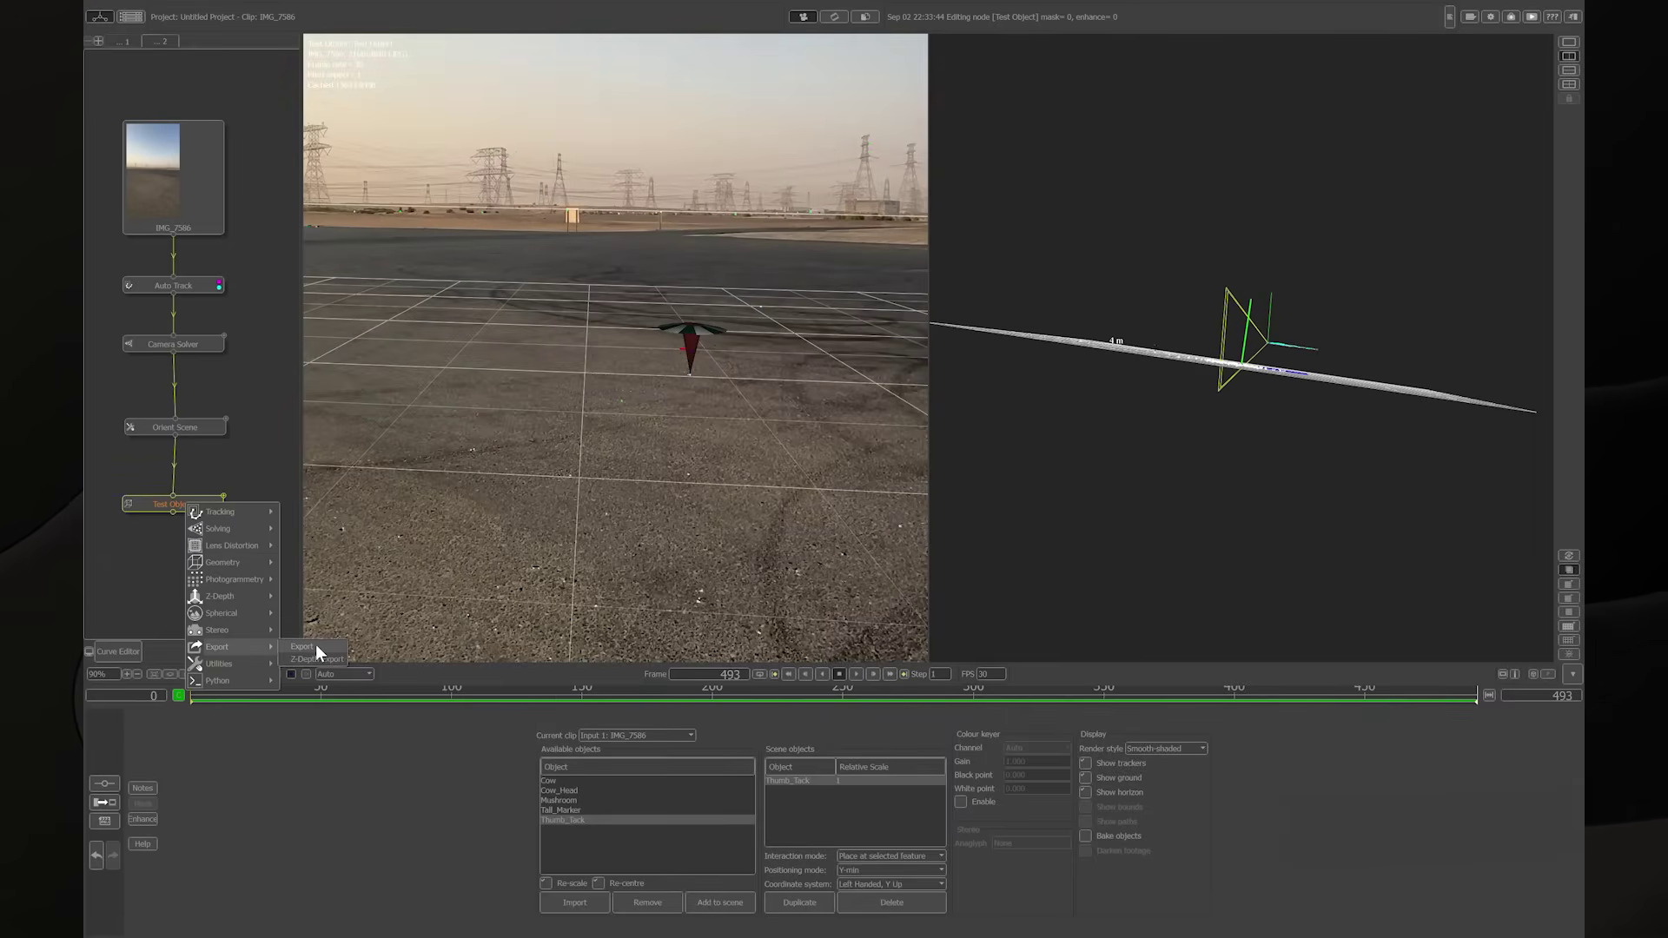
click(180, 528)
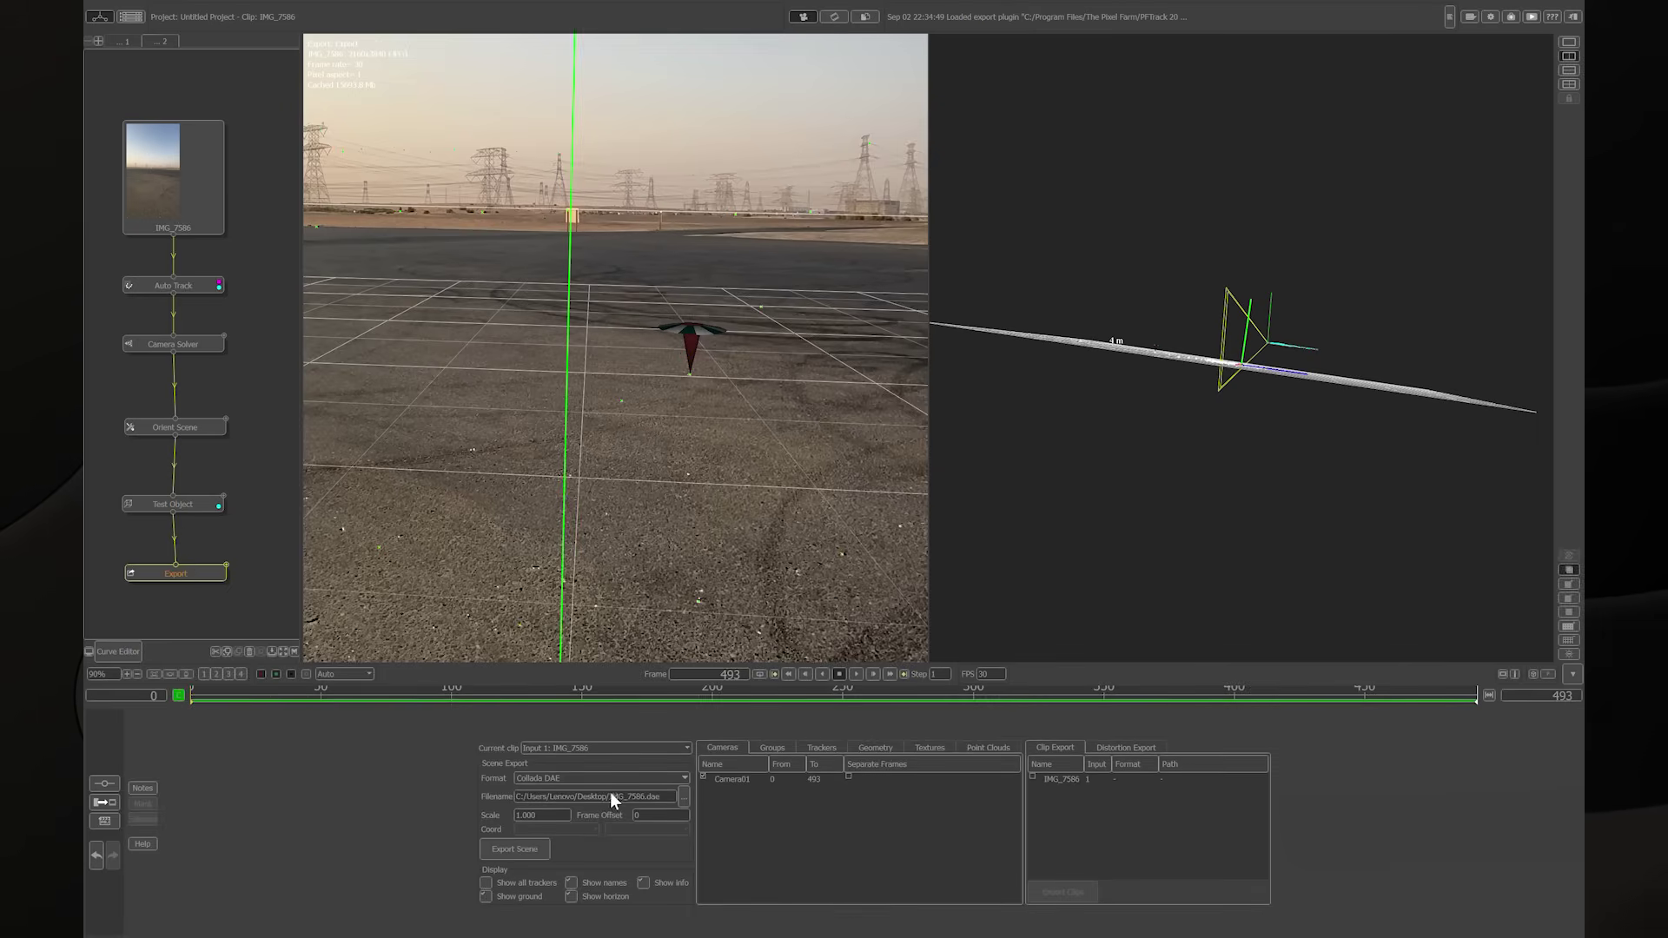
click(685, 798)
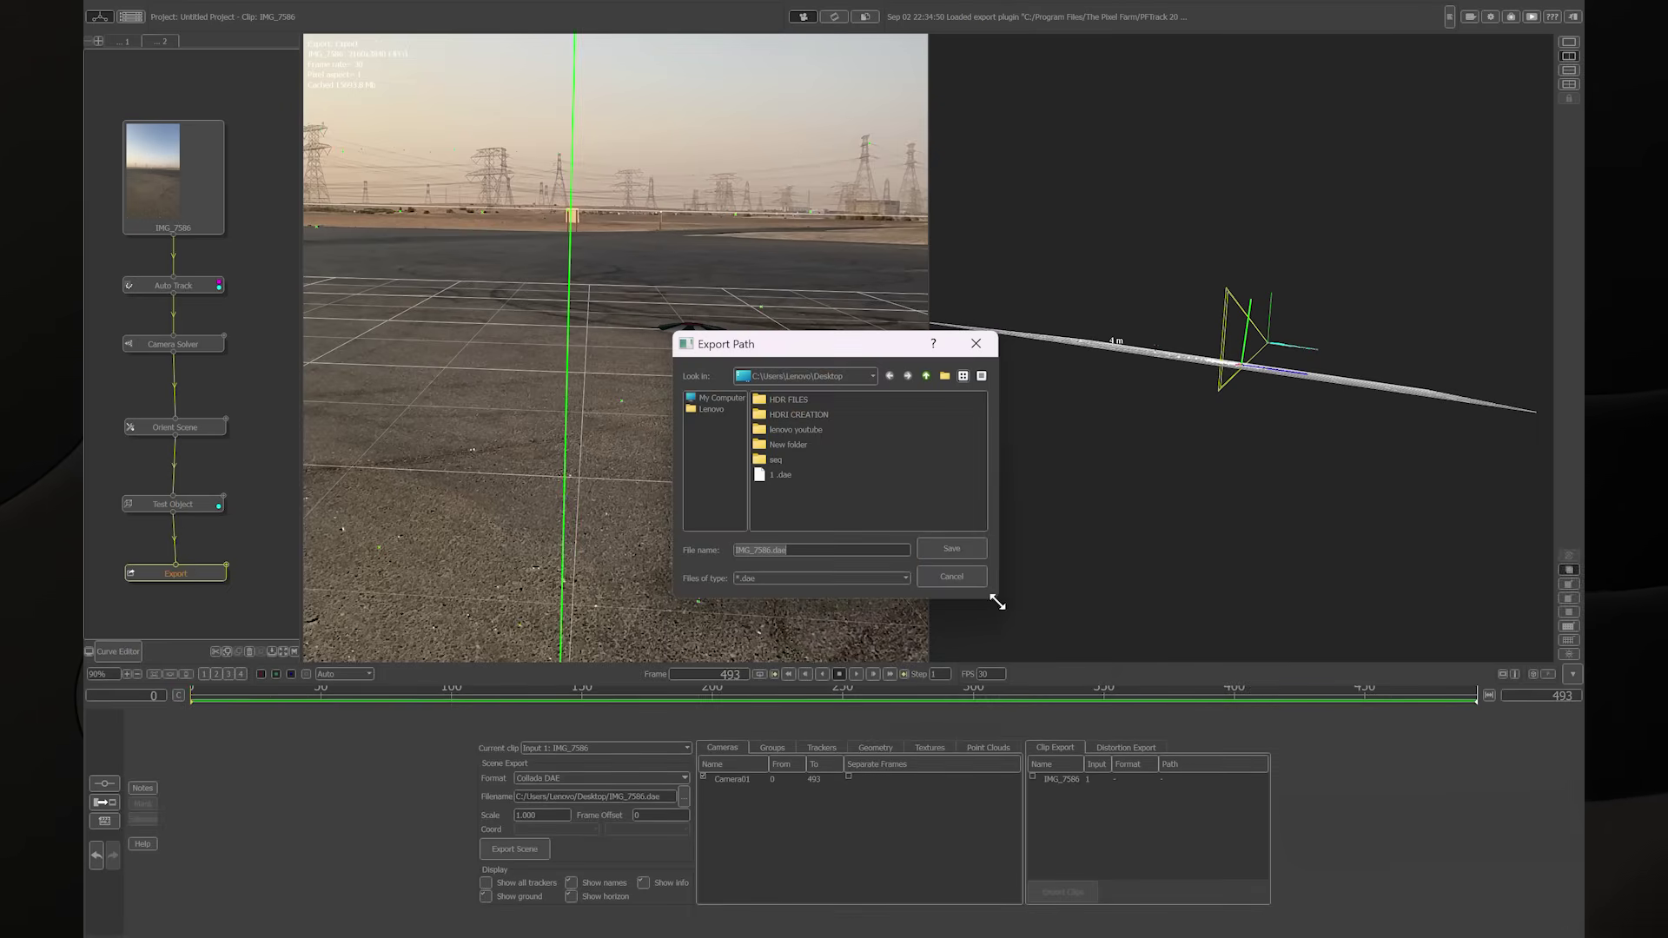
drag(996, 602, 1094, 671)
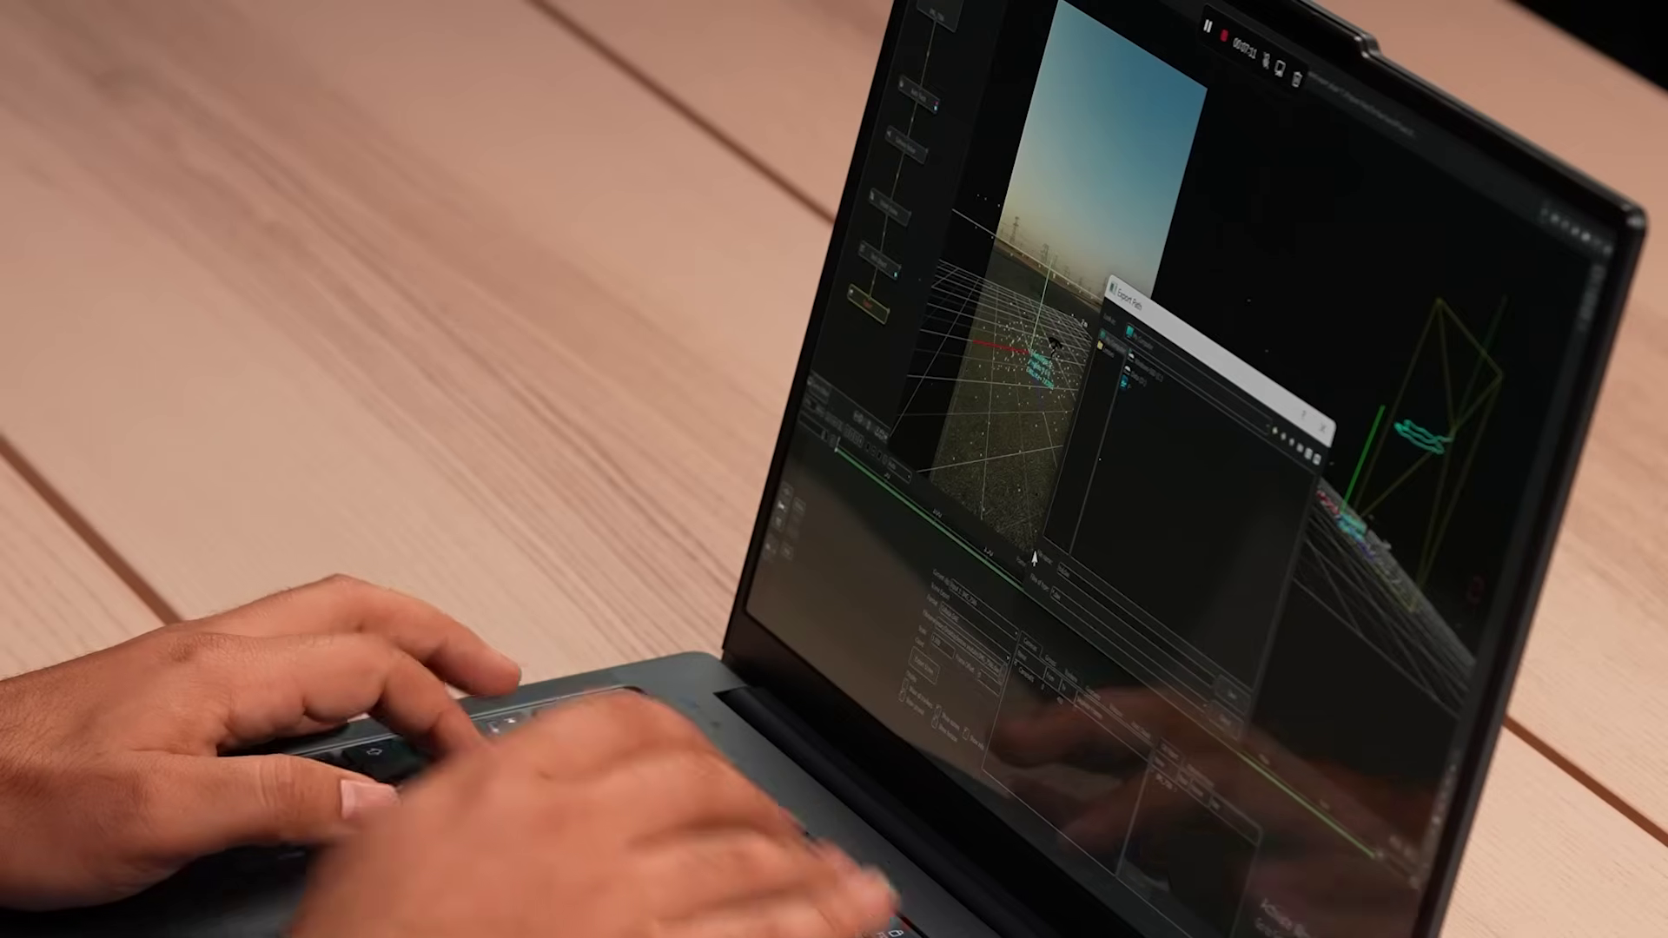
text(tutorial)
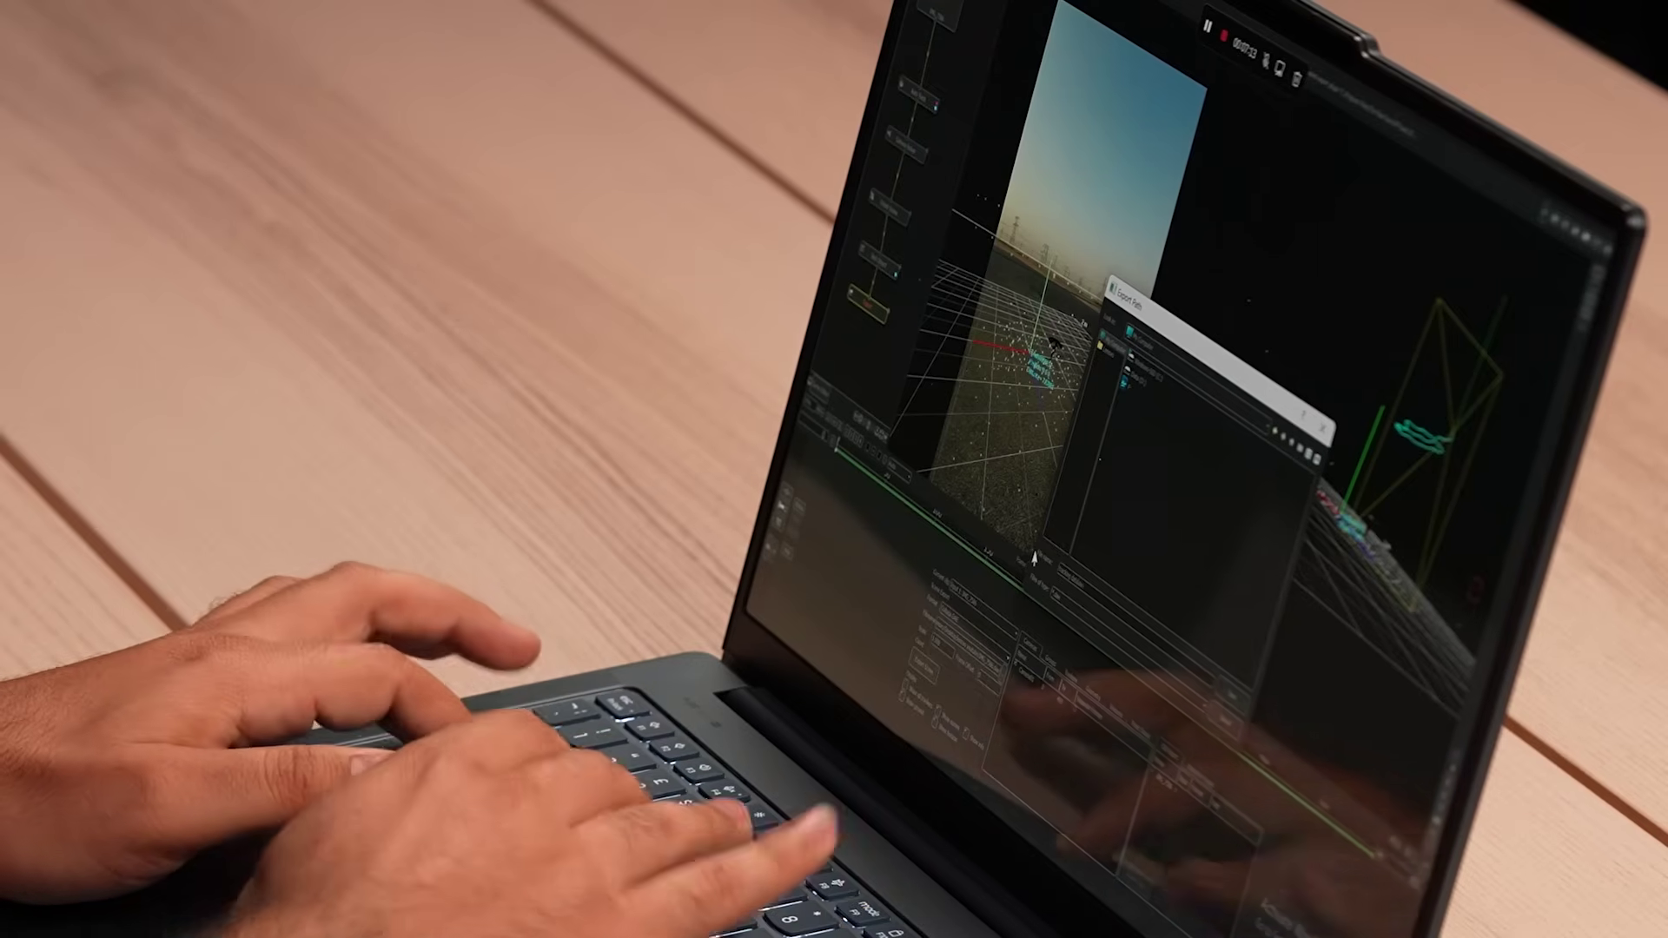
key(Return)
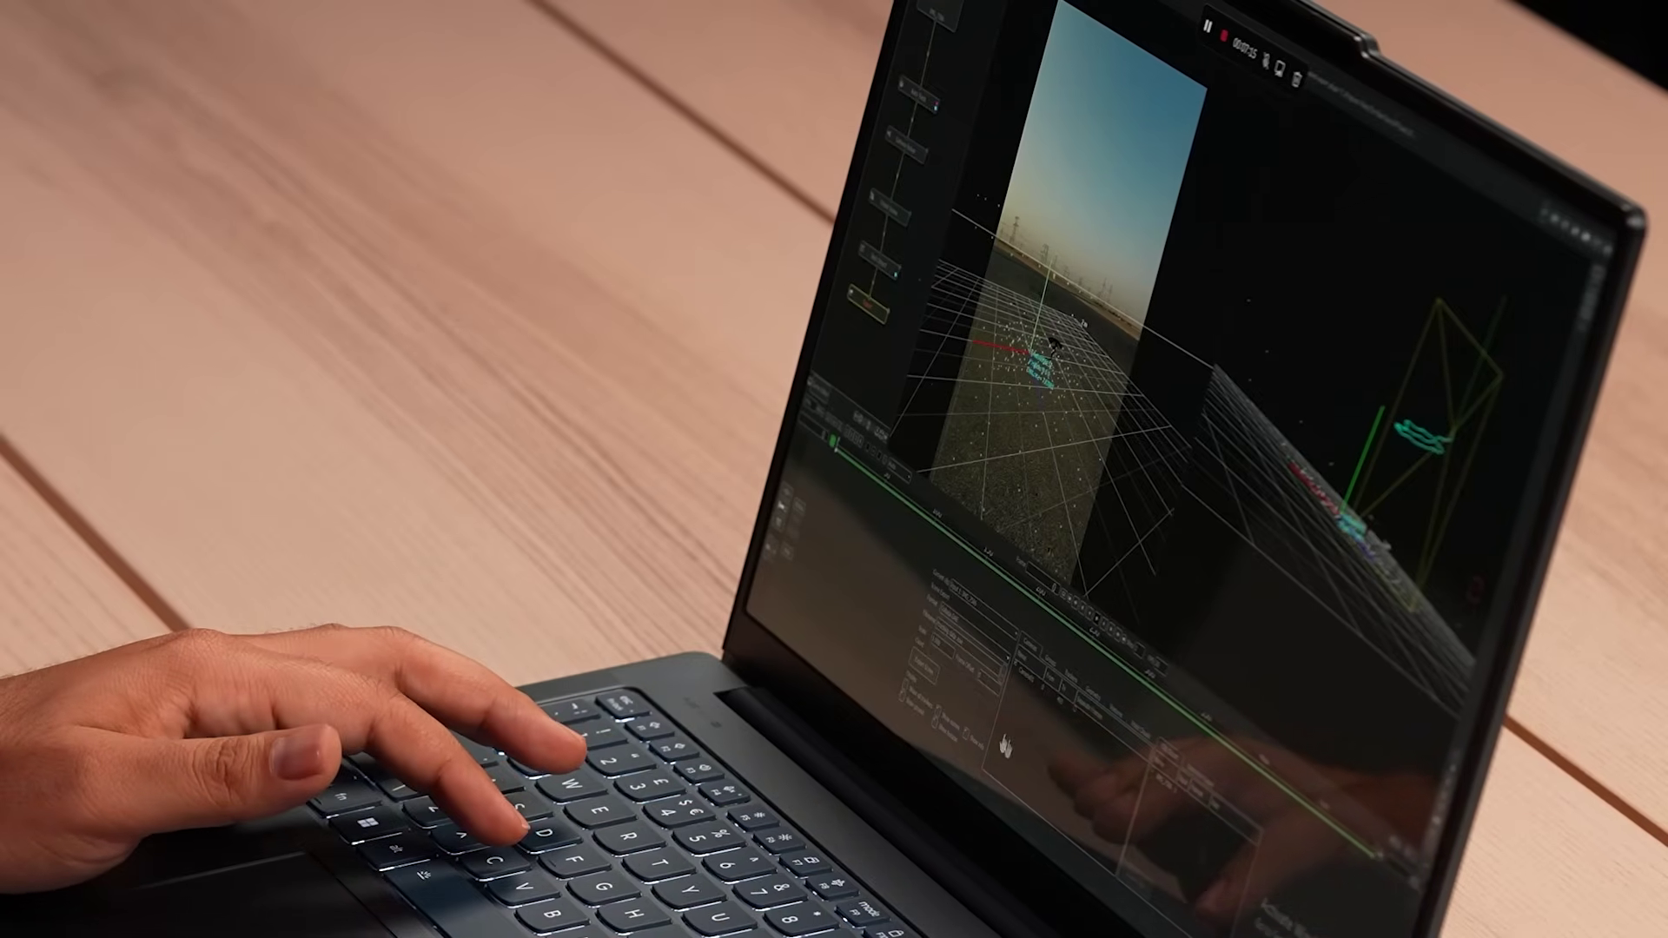
click(920, 674)
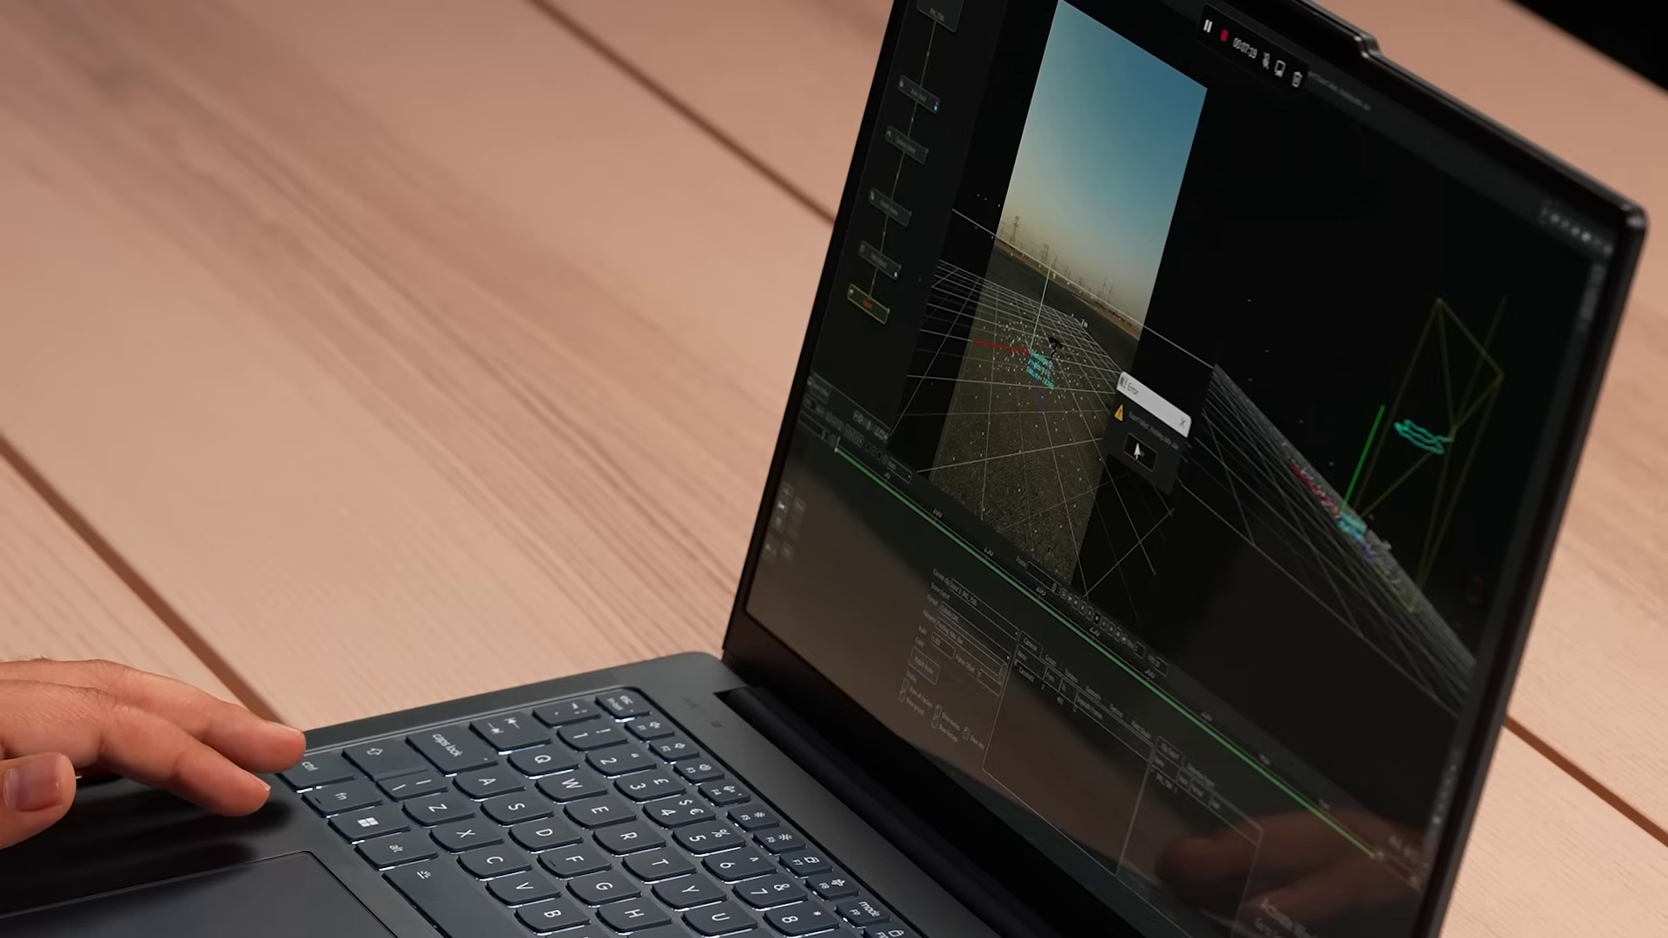
click(1136, 449)
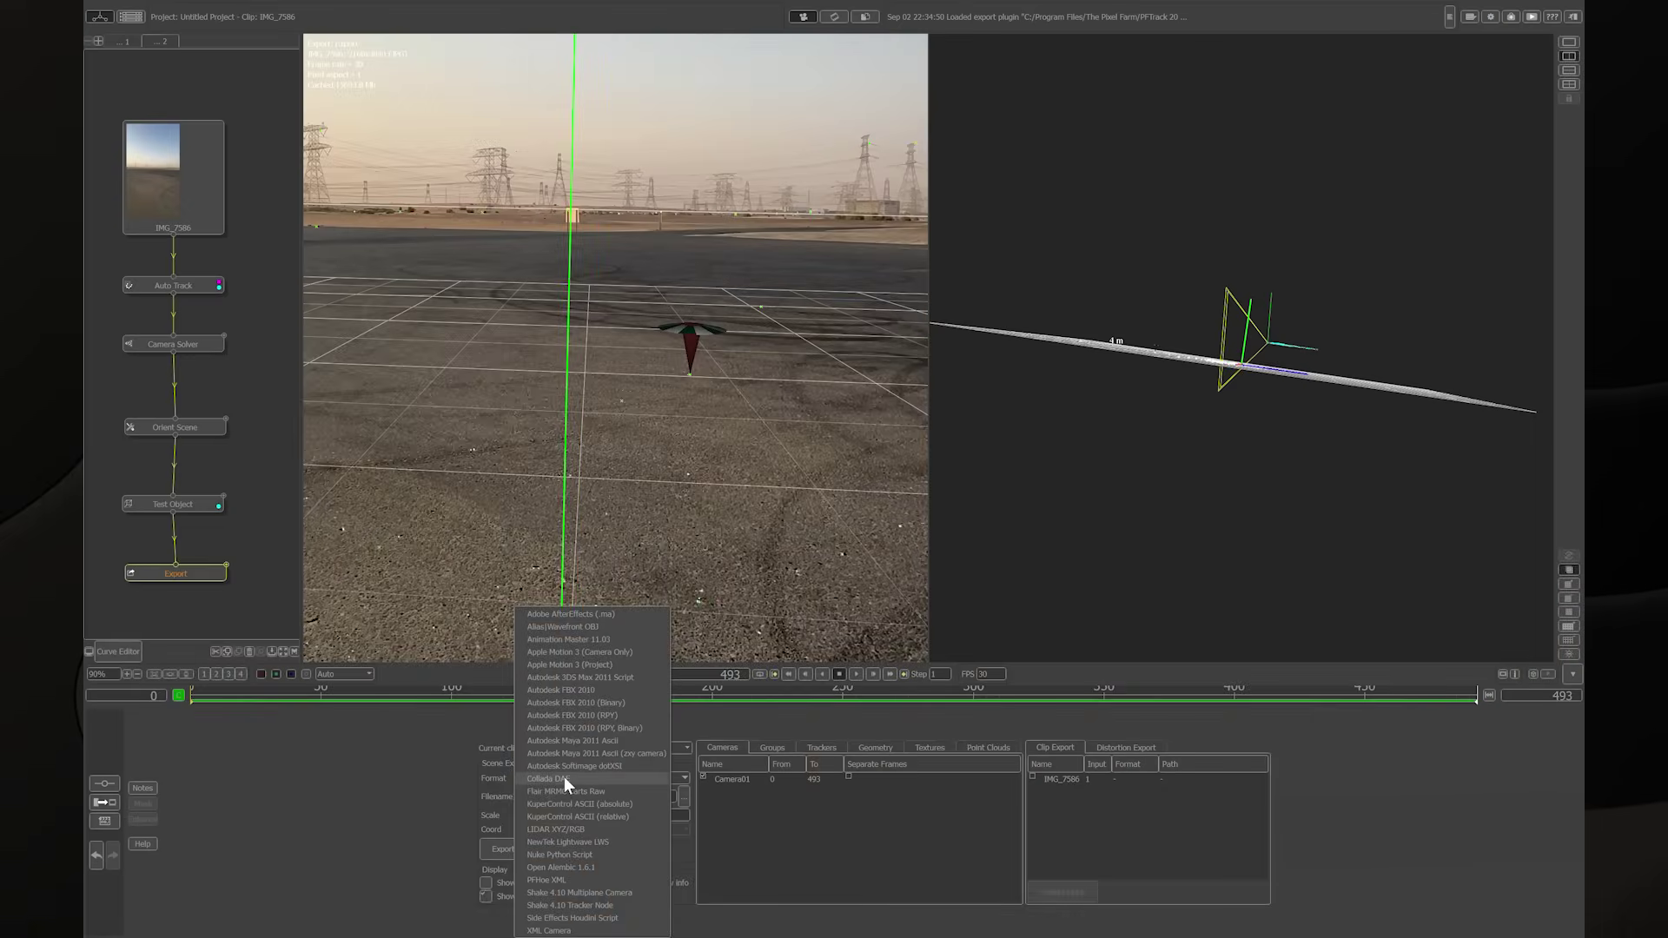
- Export the scene in Collada DAE format, overwriting the existing 1 .dae file on the Desktop
click(565, 777)
click(684, 797)
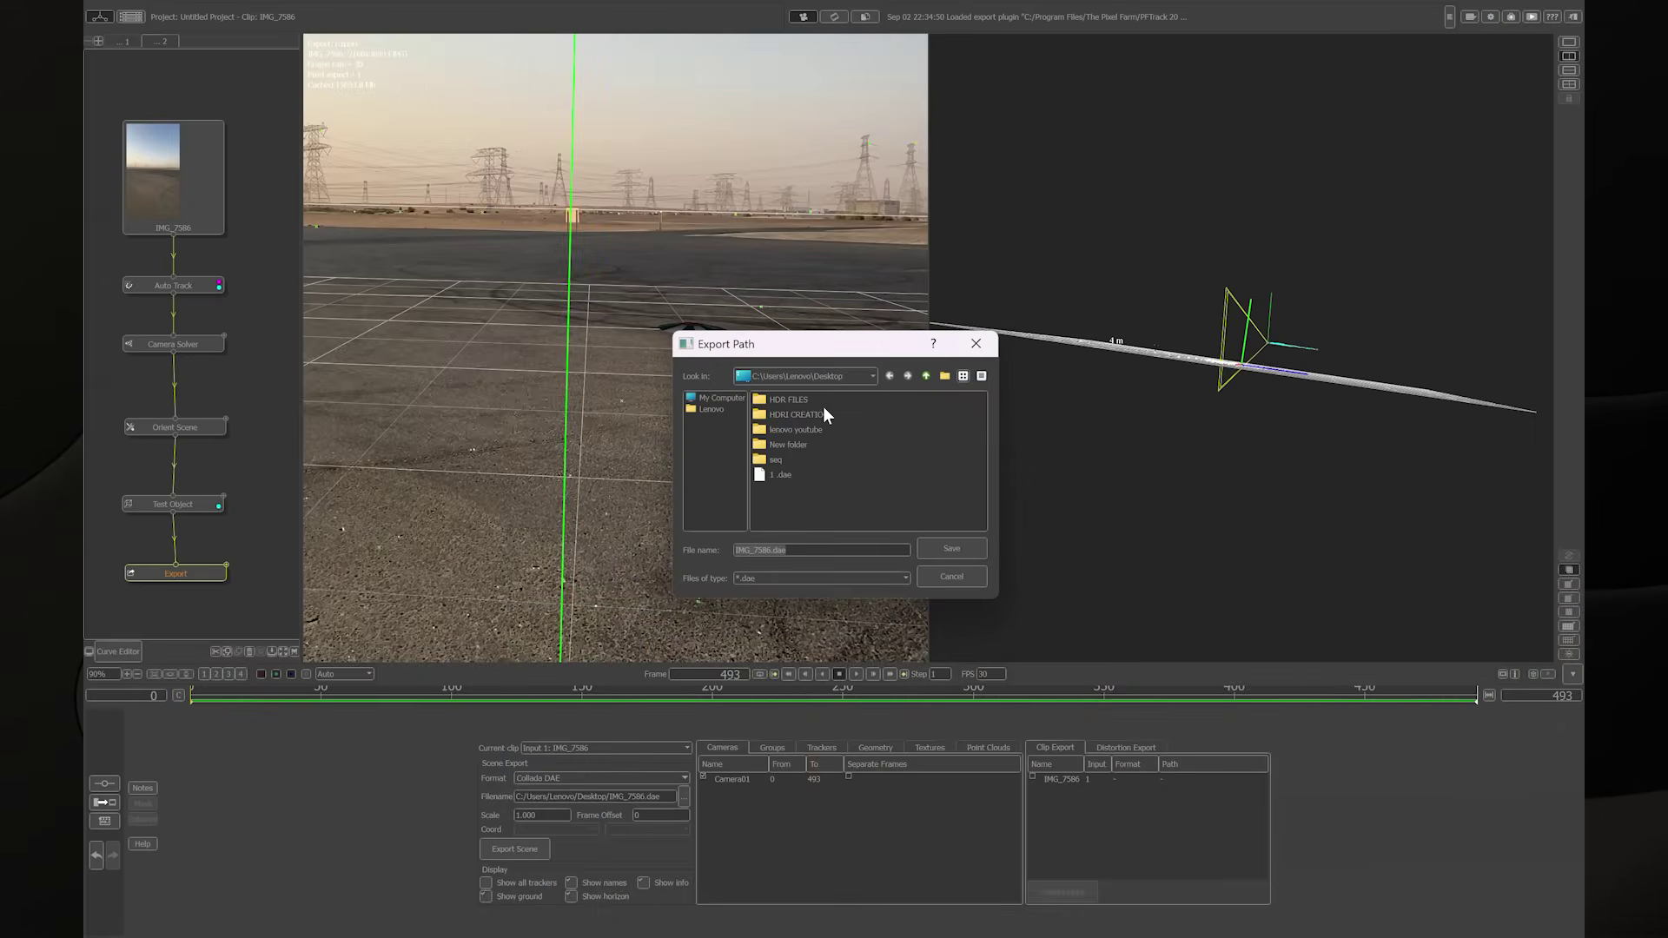
click(716, 409)
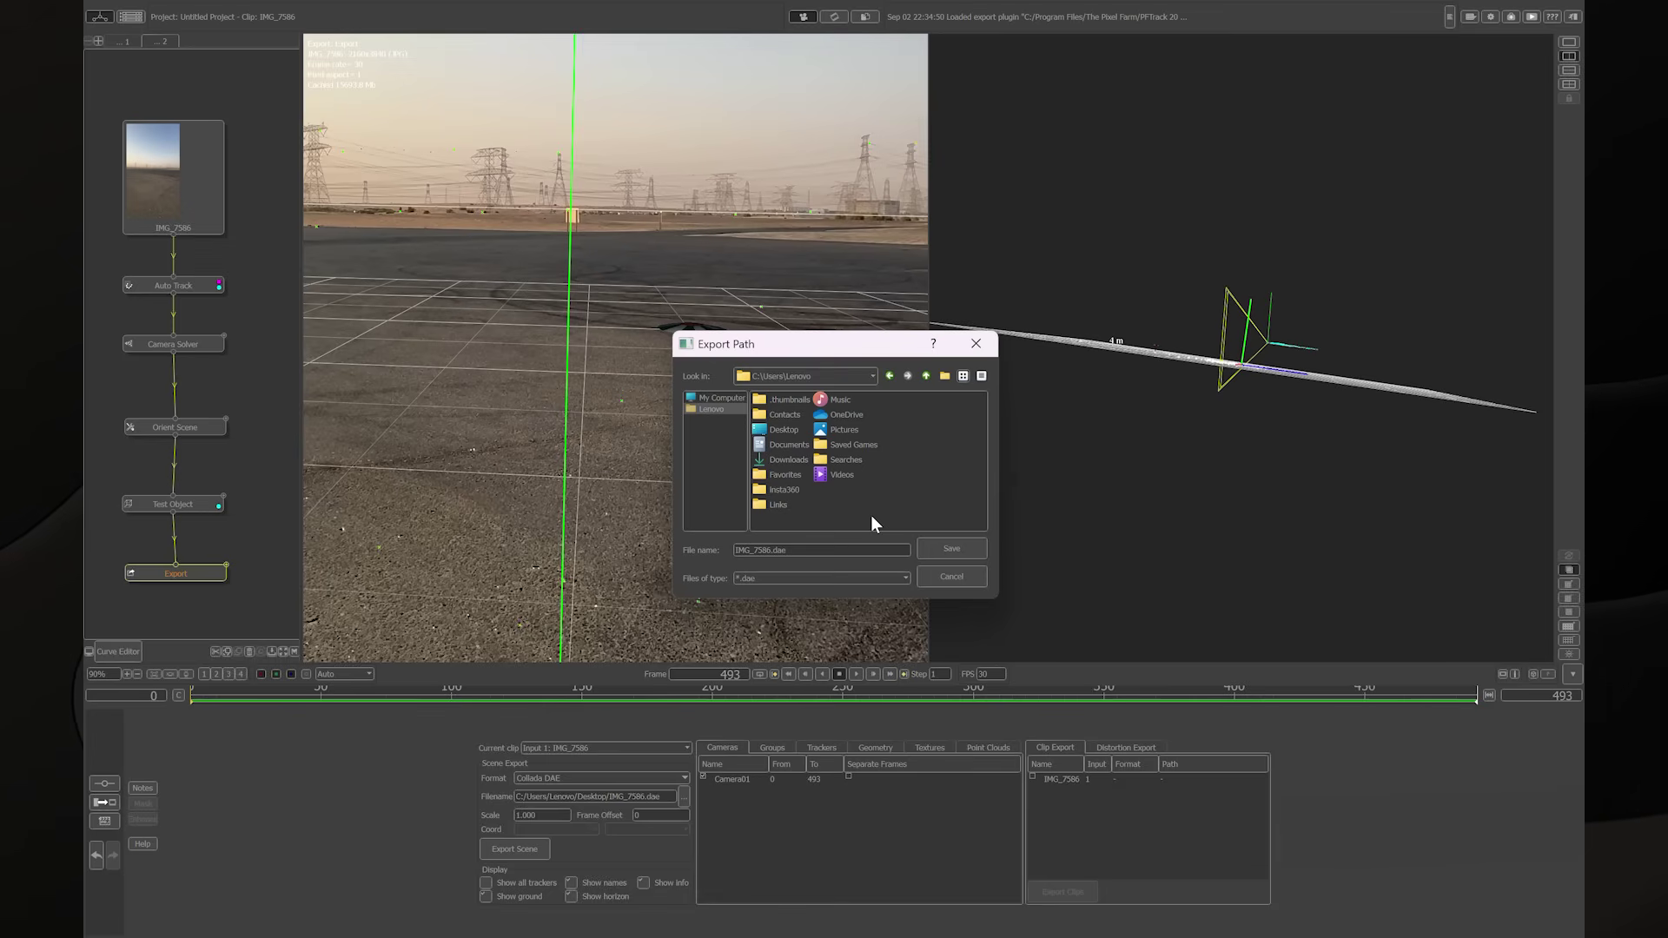
double_click(772, 429)
double_click(770, 429)
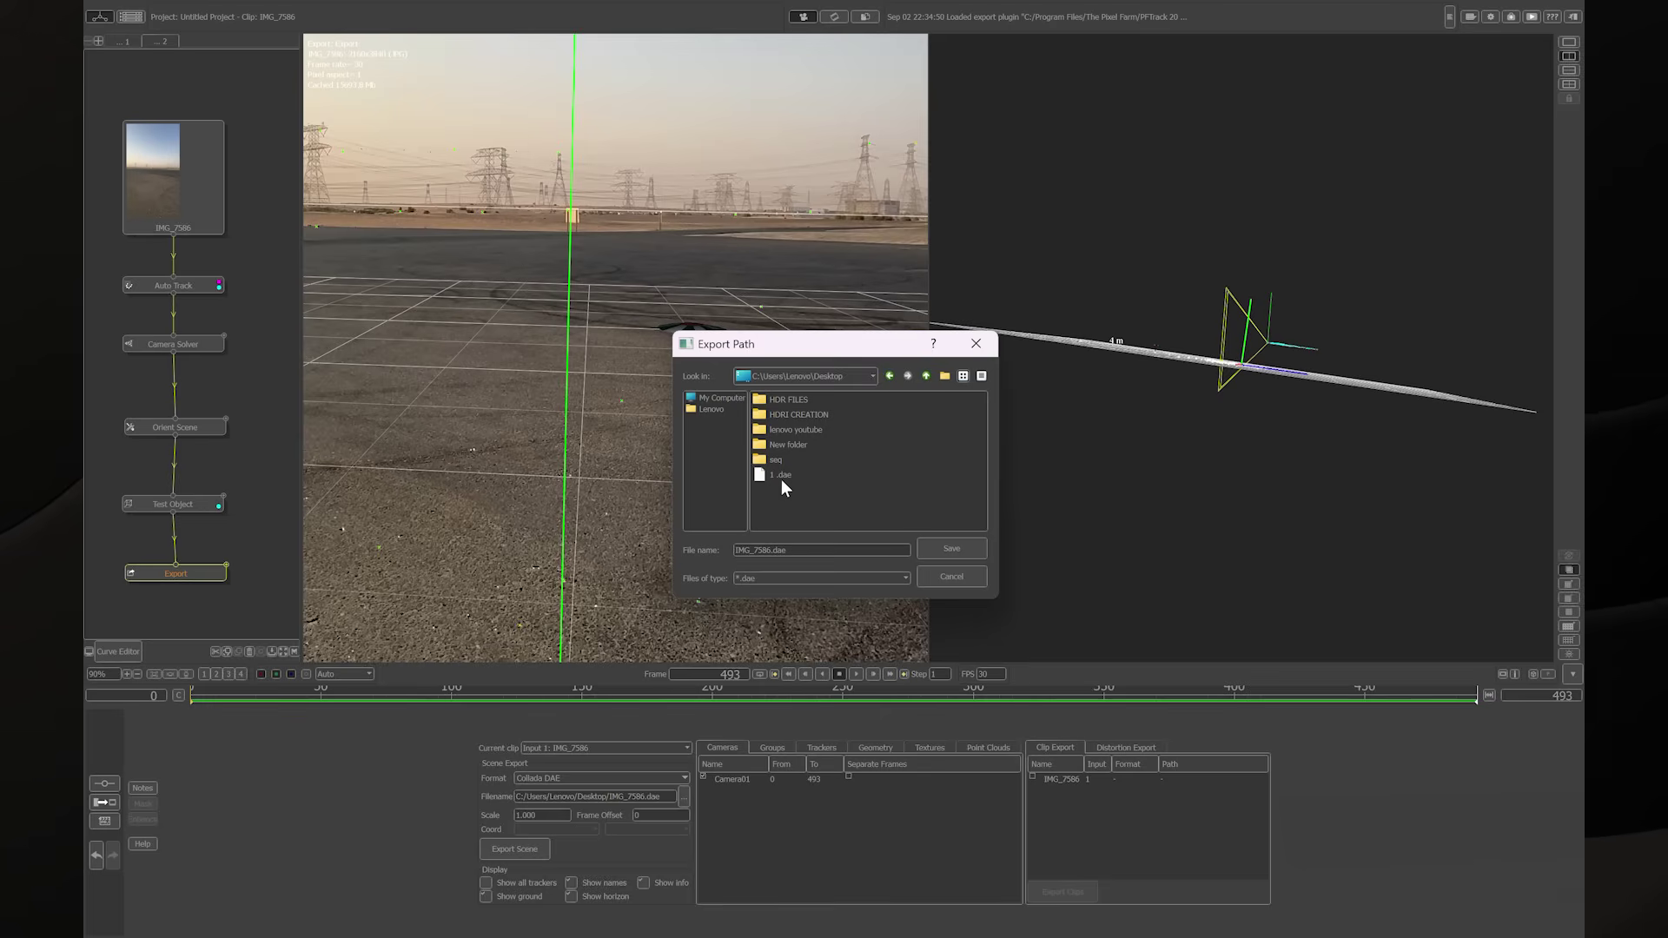
click(780, 476)
click(948, 551)
click(877, 514)
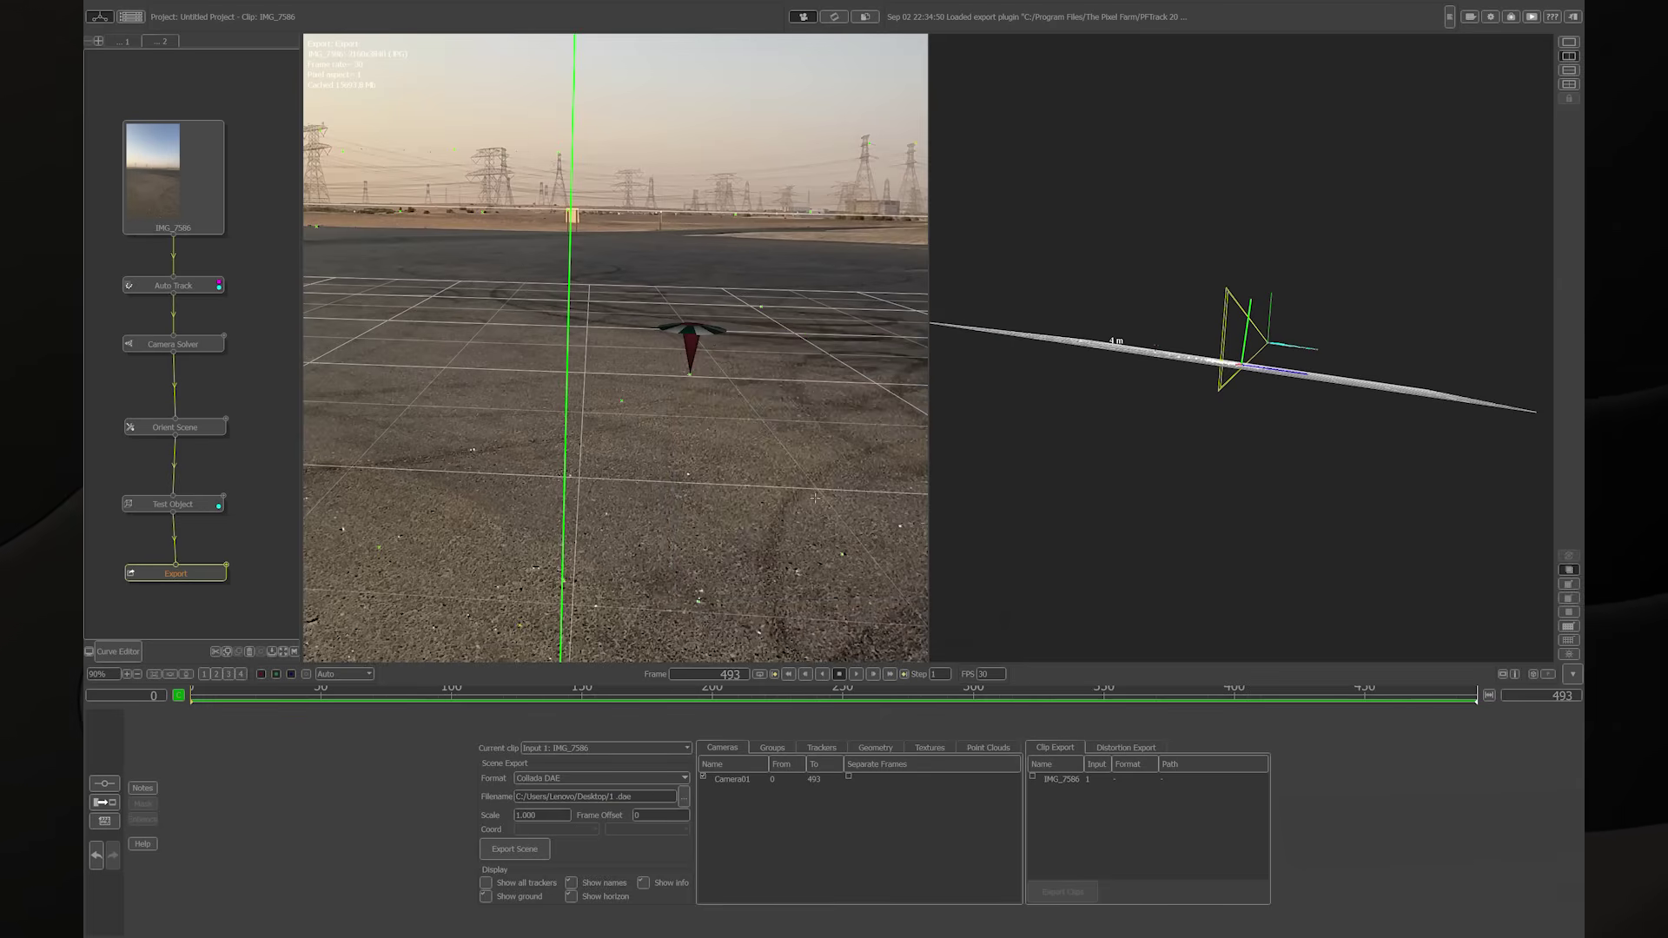
click(523, 847)
click(857, 490)
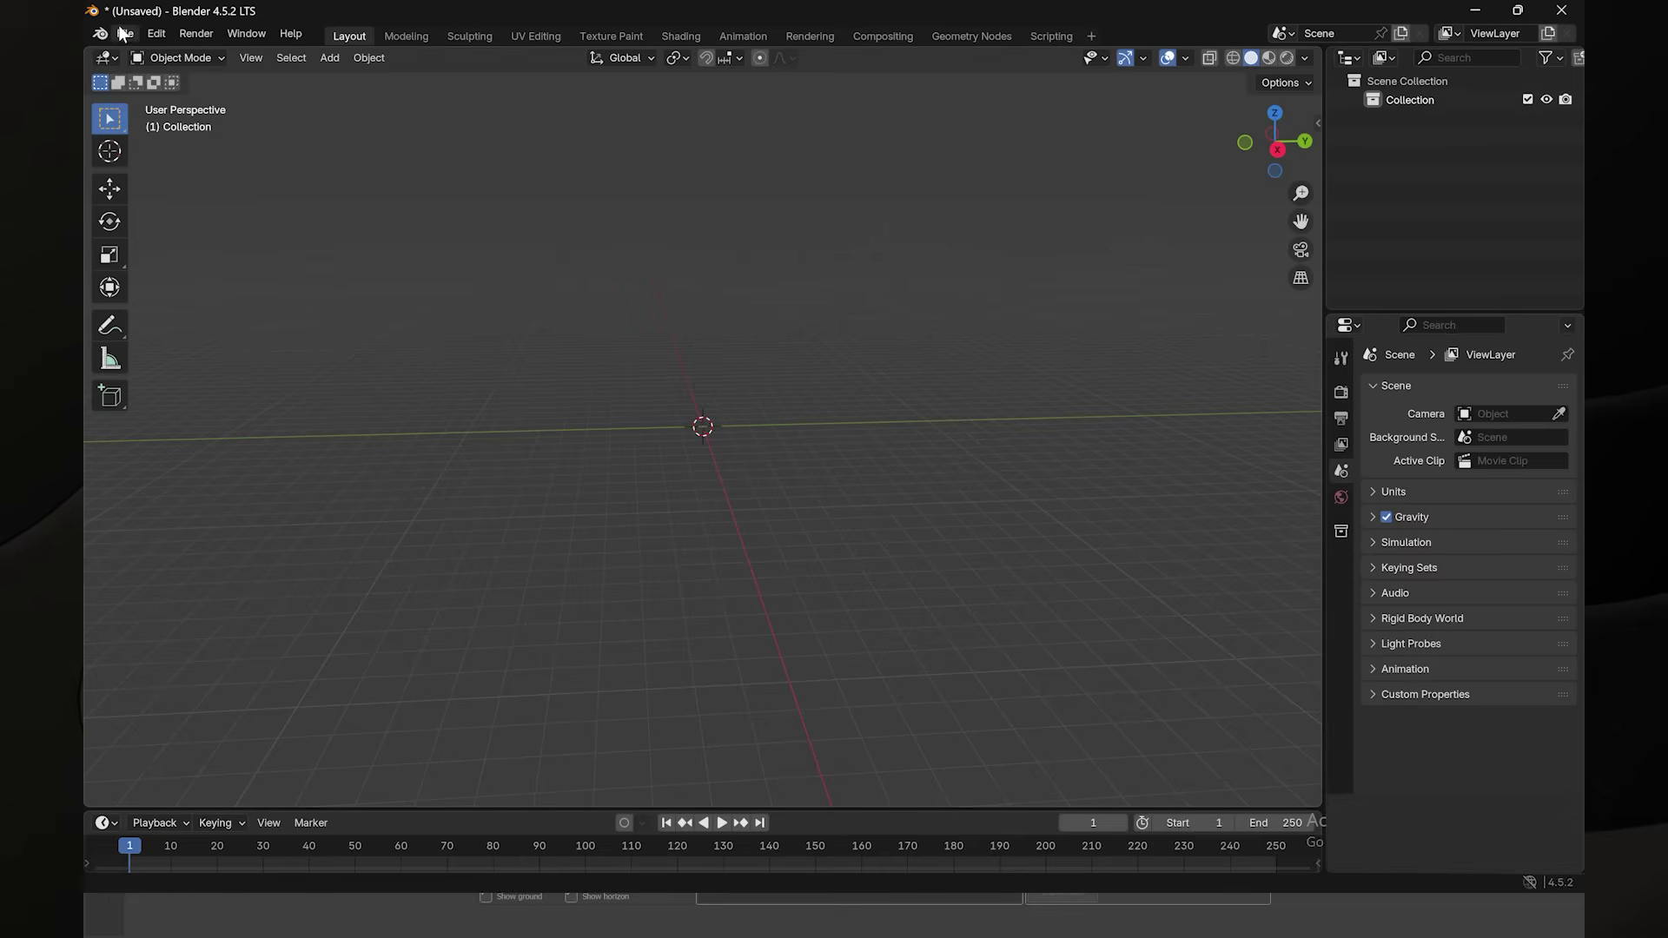
- Switch to Blender and import the exported Collada file from the Desktop
click(123, 33)
mouse_move(205, 299)
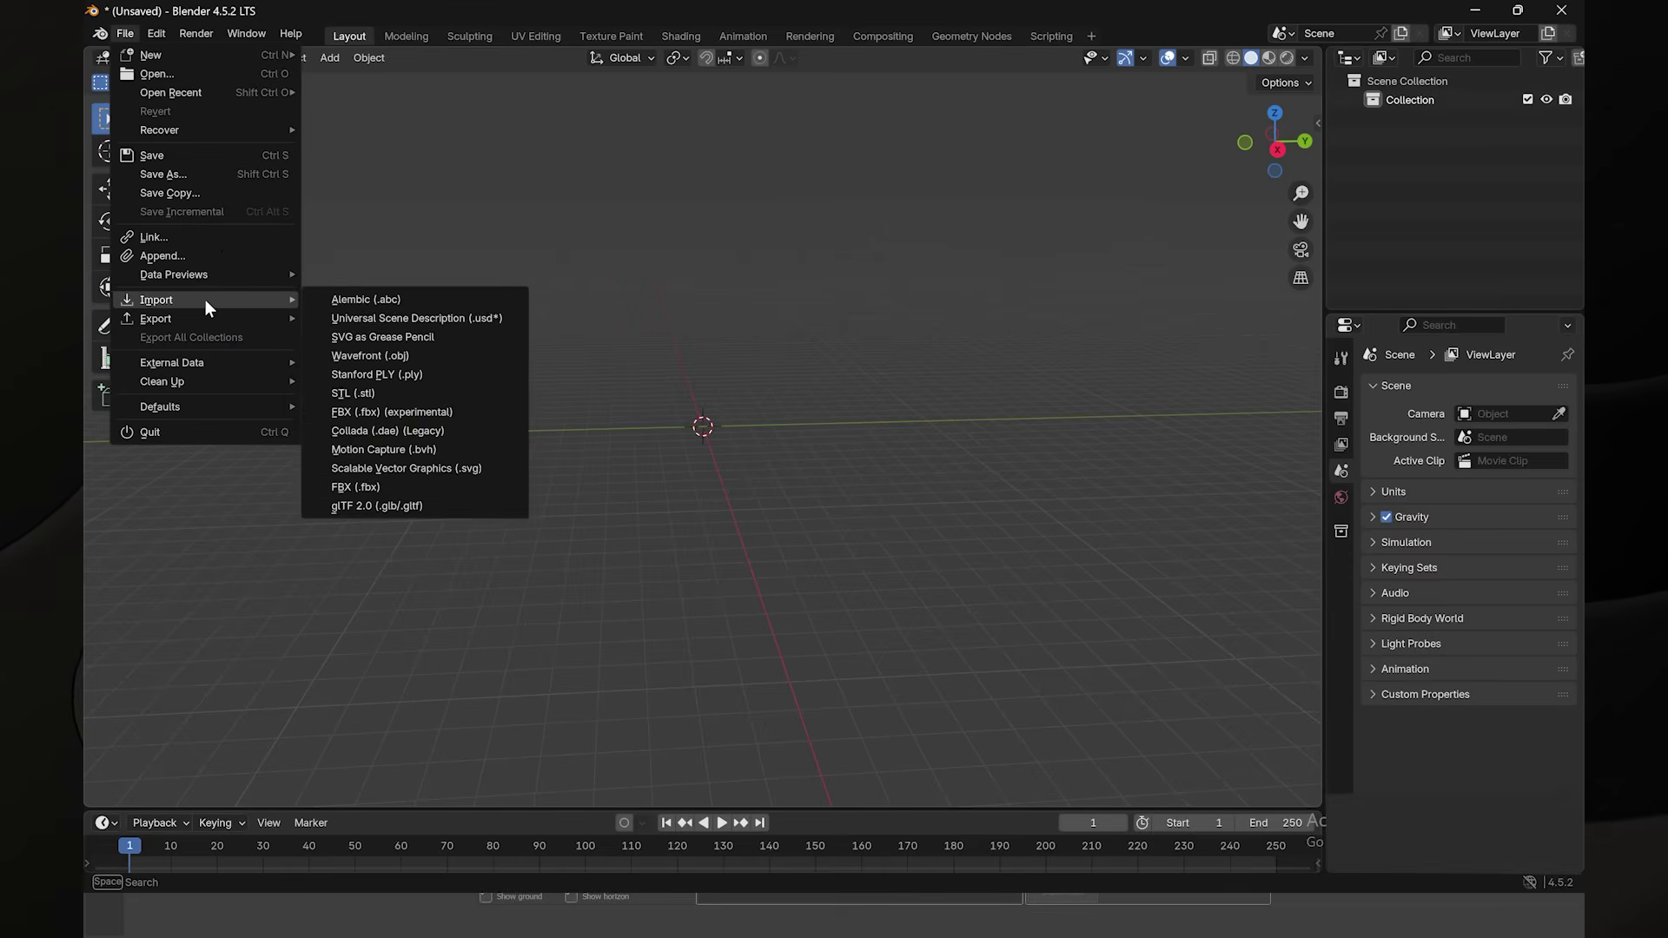
click(408, 430)
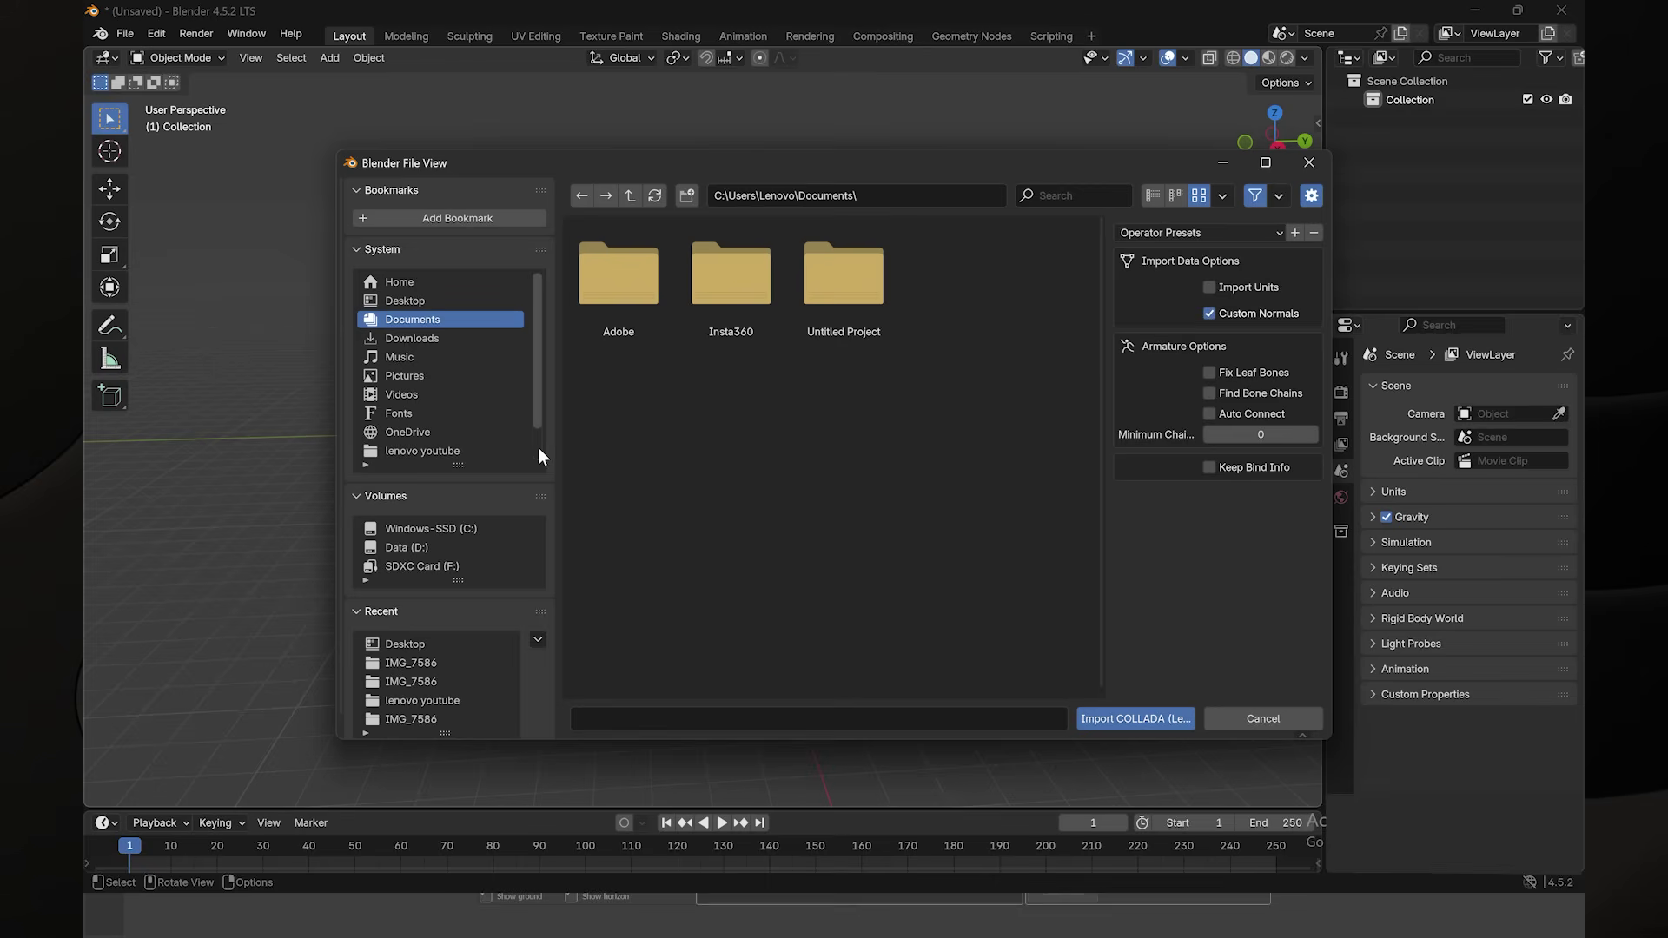
click(430, 300)
double_click(645, 447)
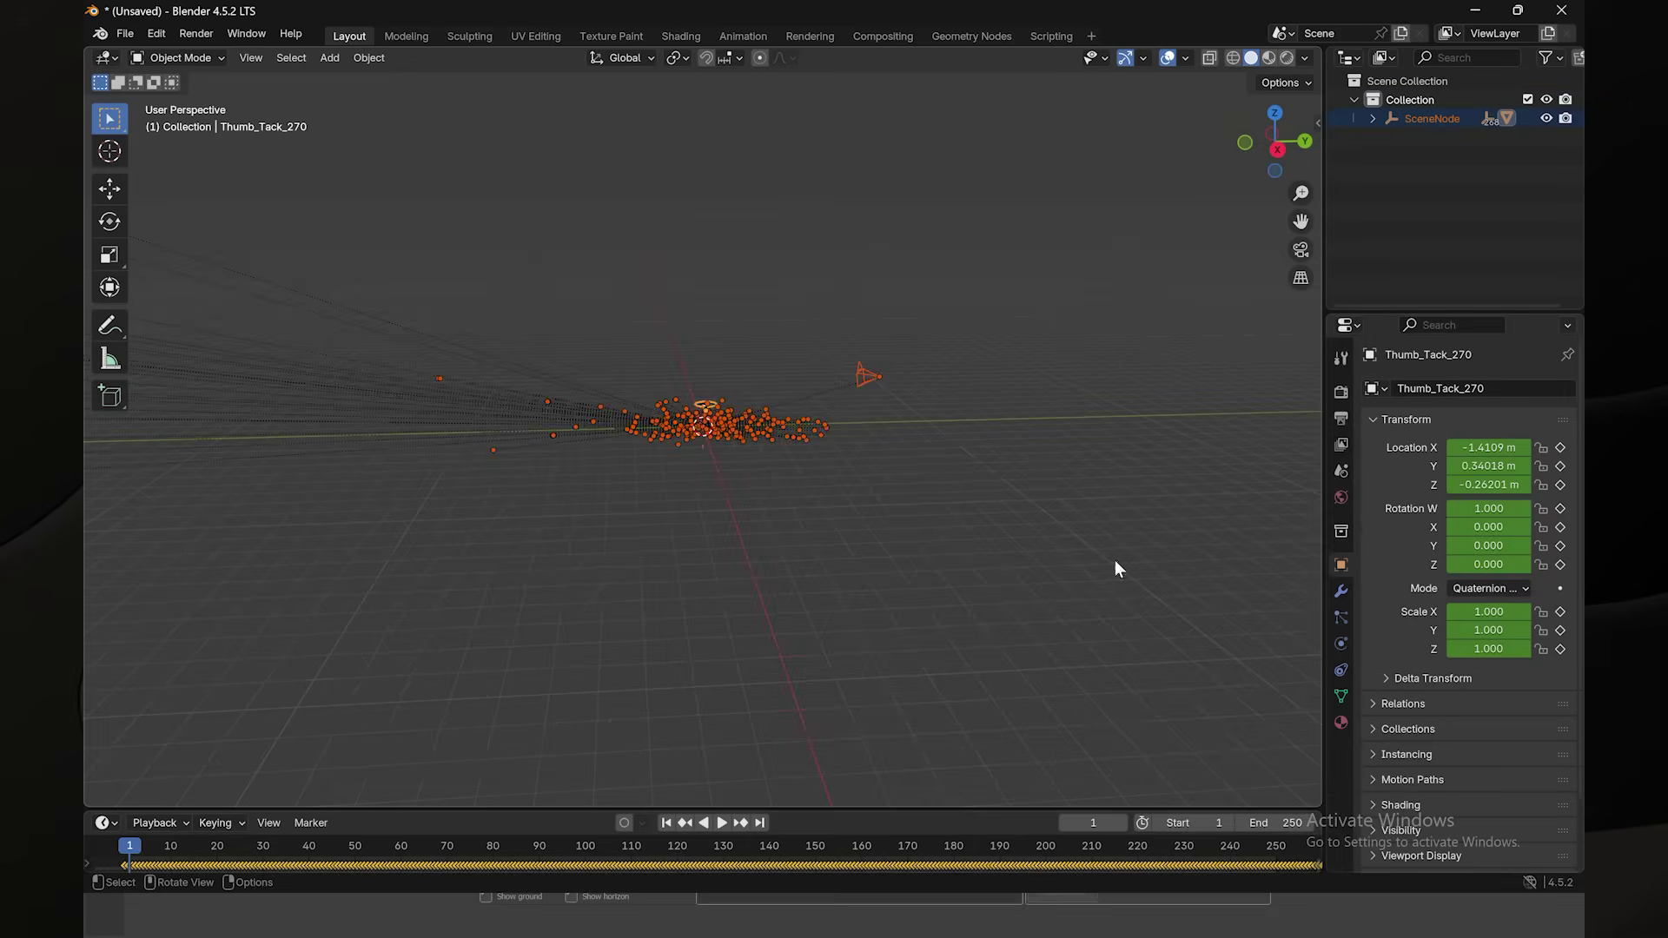
- Select the imported Camera01_2 and shift its keyframes so they start at frame 1
scroll(862, 509, up, 5)
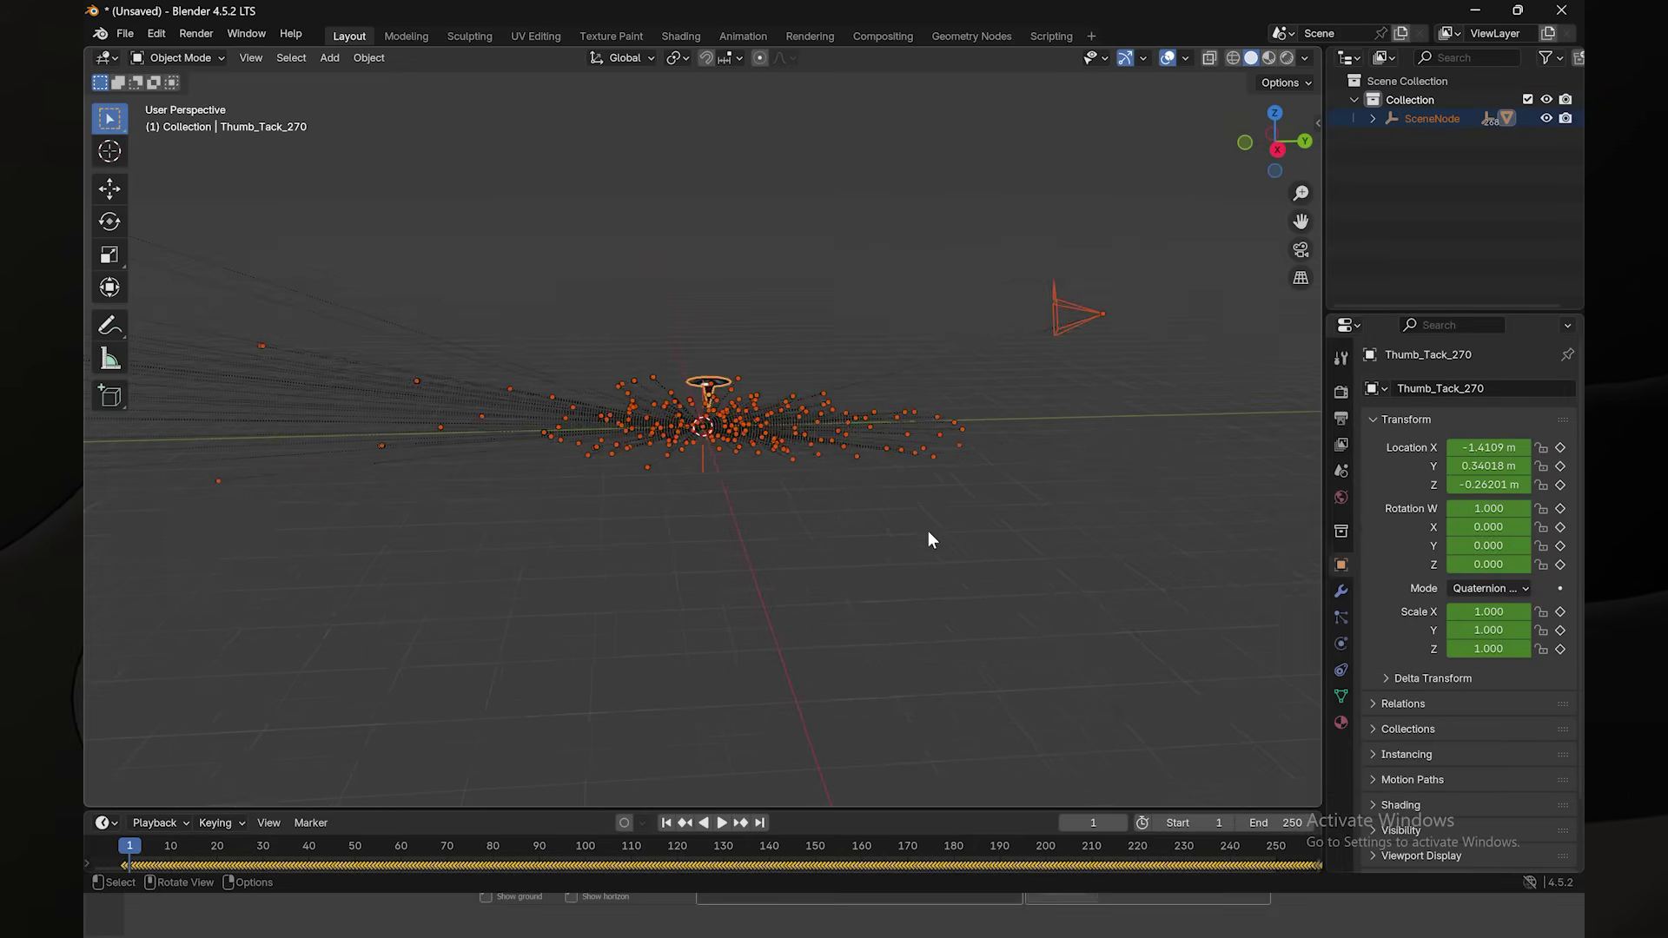
drag(879, 808, 879, 580)
scroll(346, 705, up, 3)
middle_drag(286, 712, 955, 806)
scroll(956, 807, up, 5)
click(1086, 150)
scroll(865, 675, up, 2)
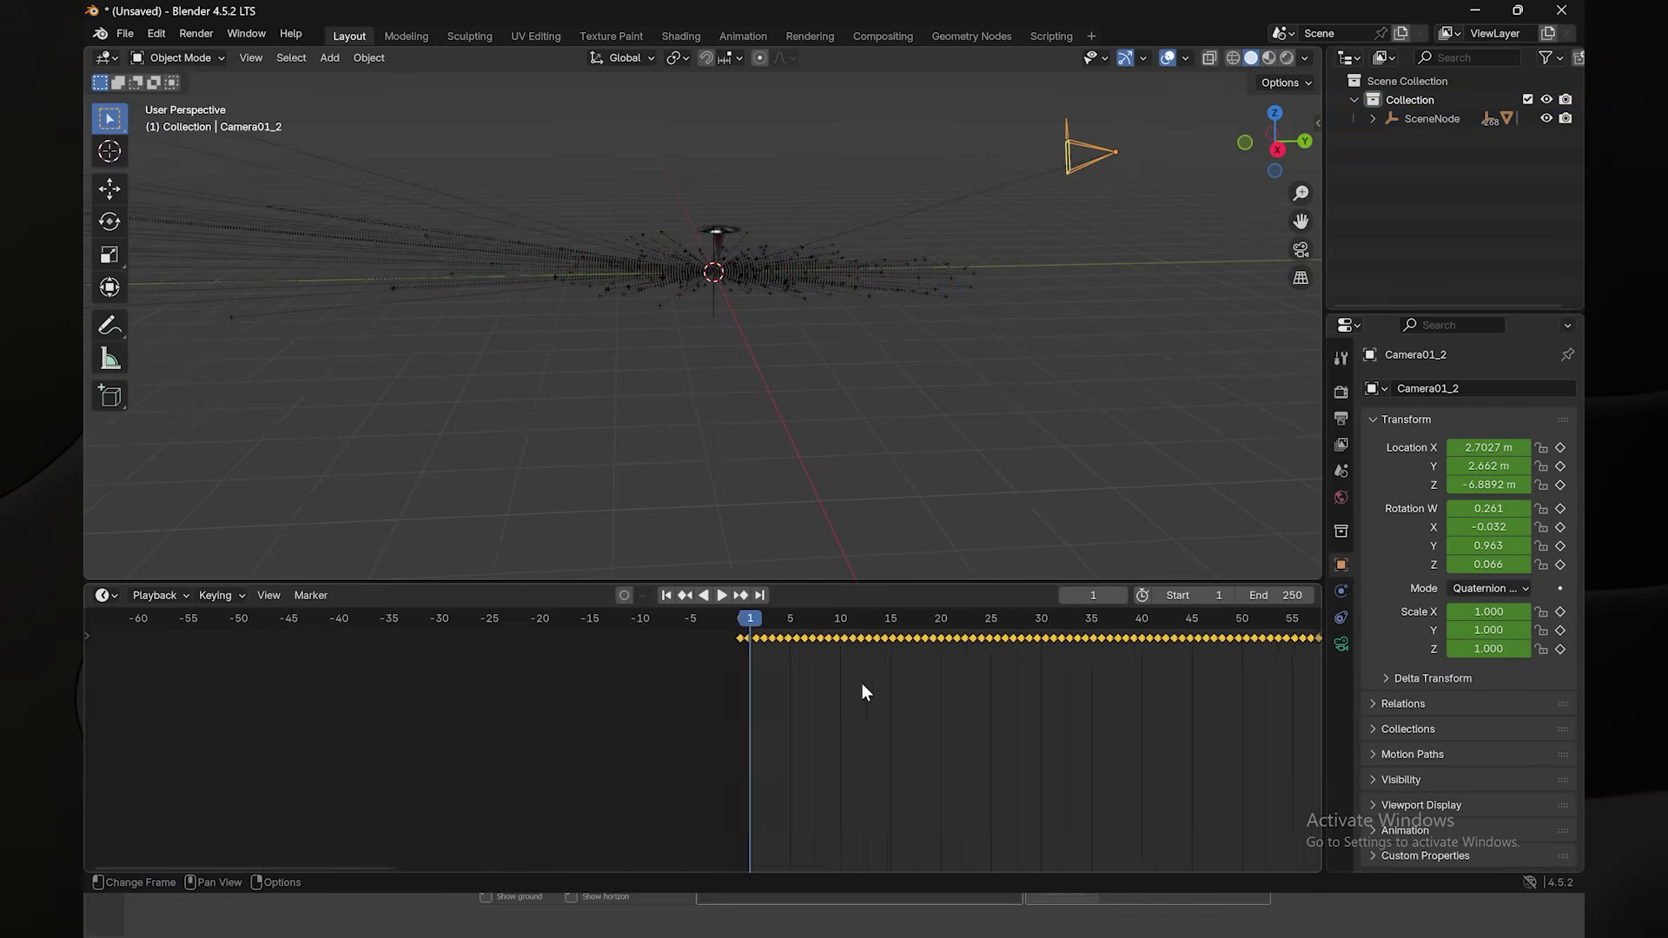
key(g)
click(869, 698)
- Set the render resolution to 1080 × 1920 px and make Camera01_2 the view through which the scene is seen
click(1113, 134)
middle_drag(1094, 303, 953, 380)
click(1095, 221)
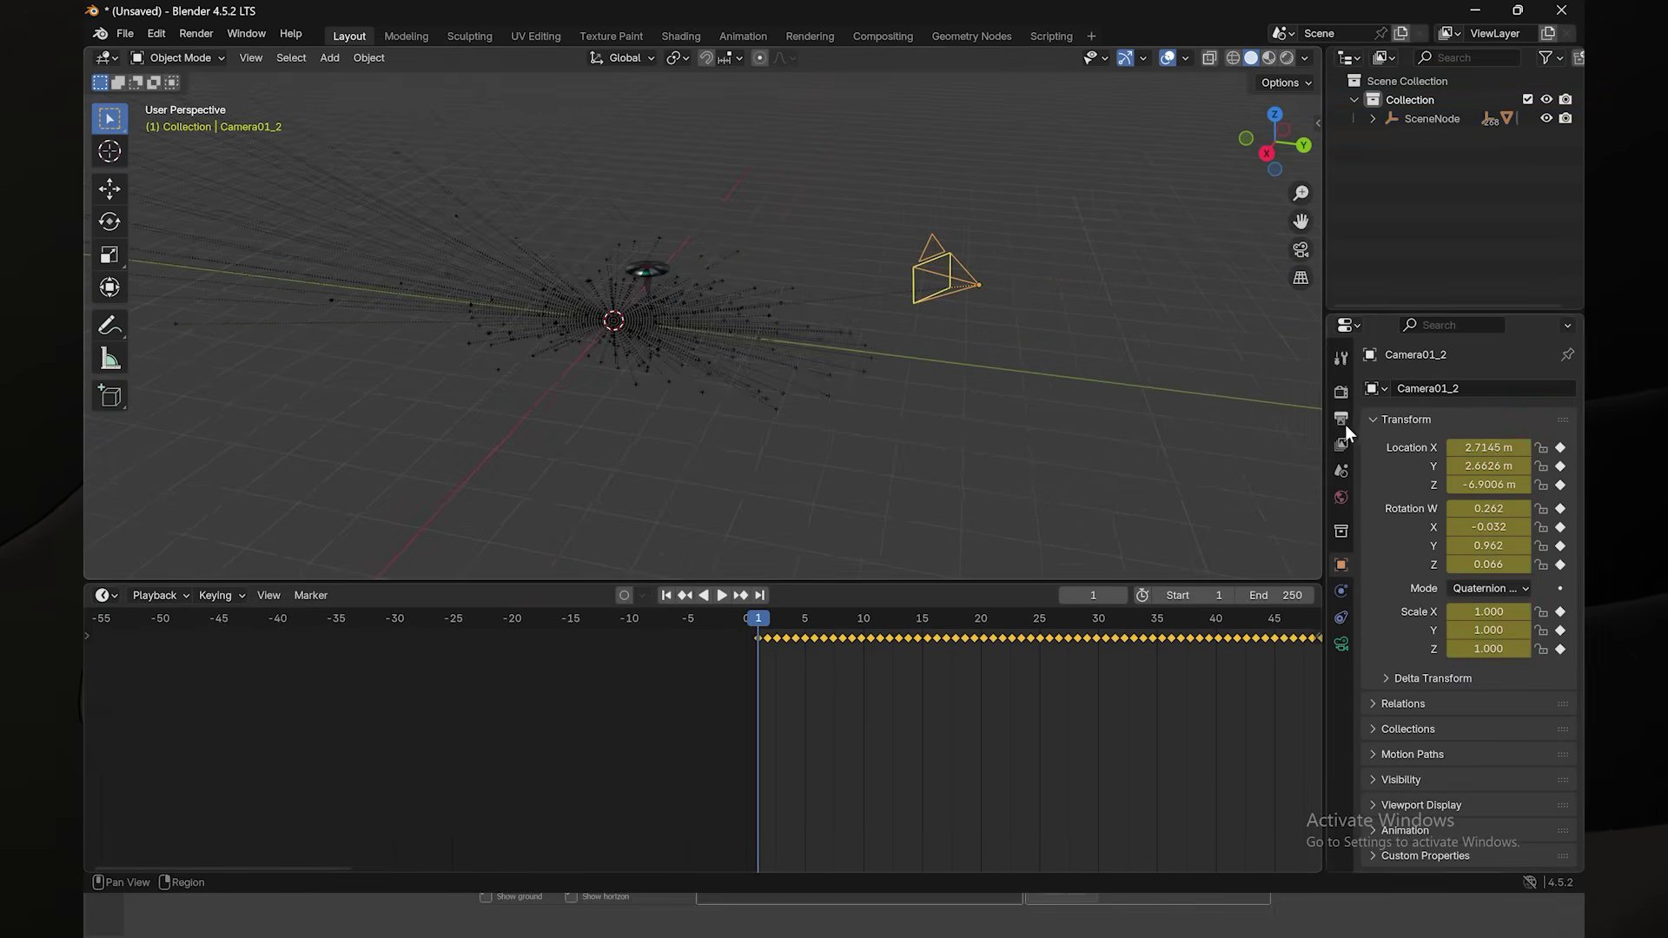
click(1343, 423)
click(1507, 415)
text(1080)
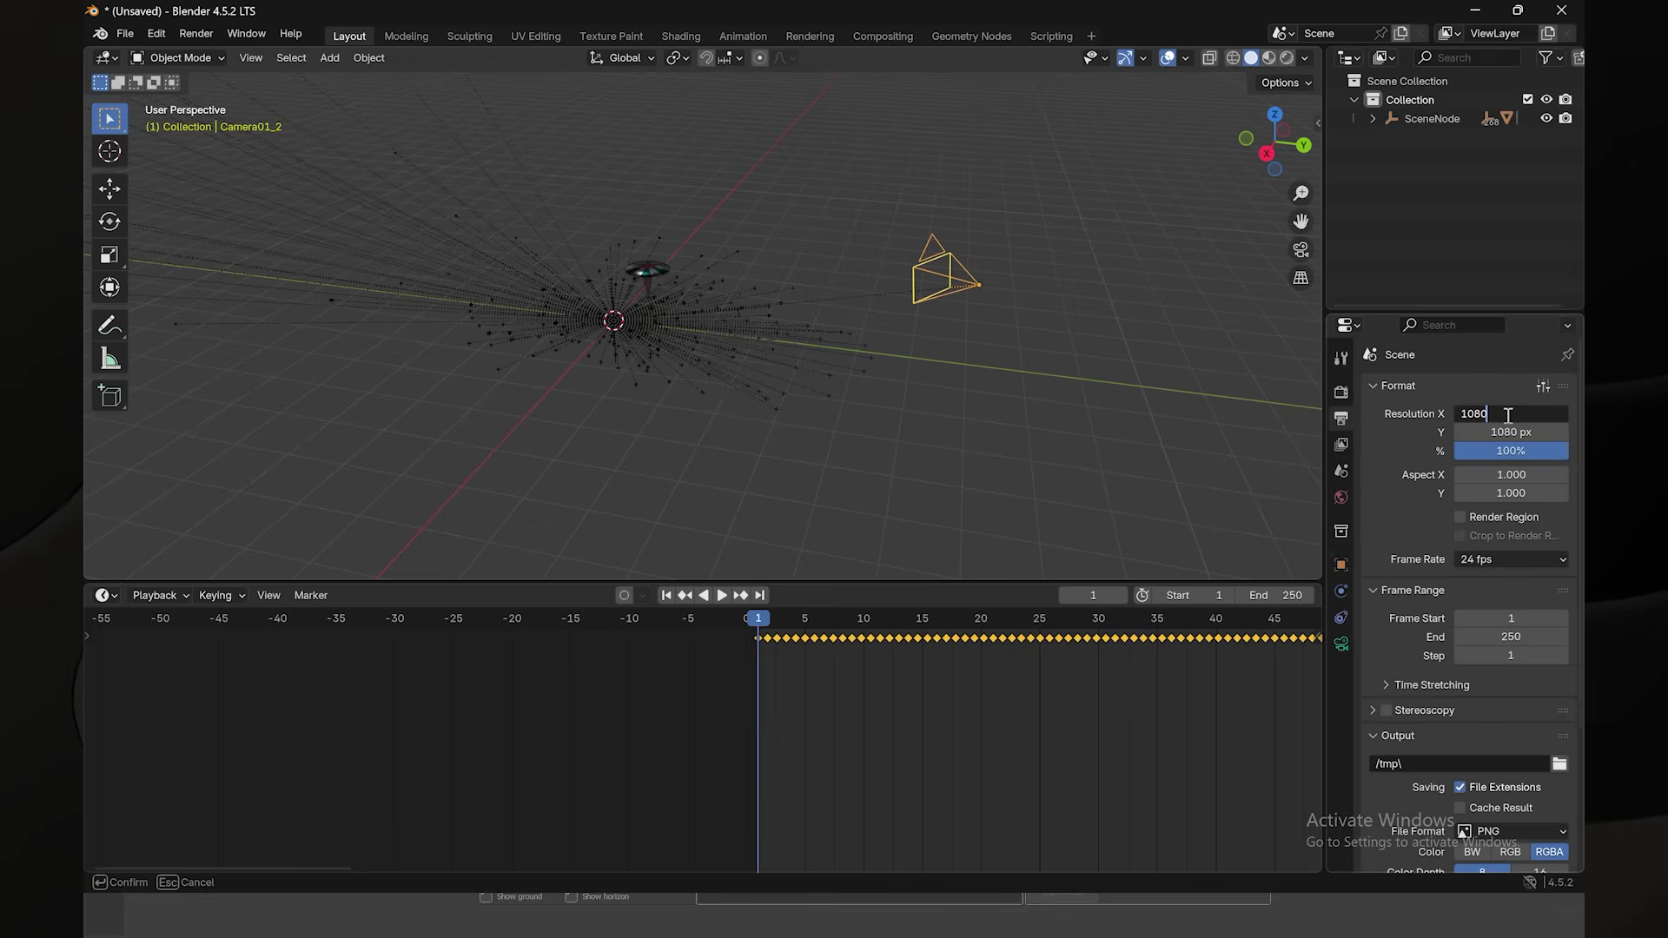
key(Tab)
text(2)
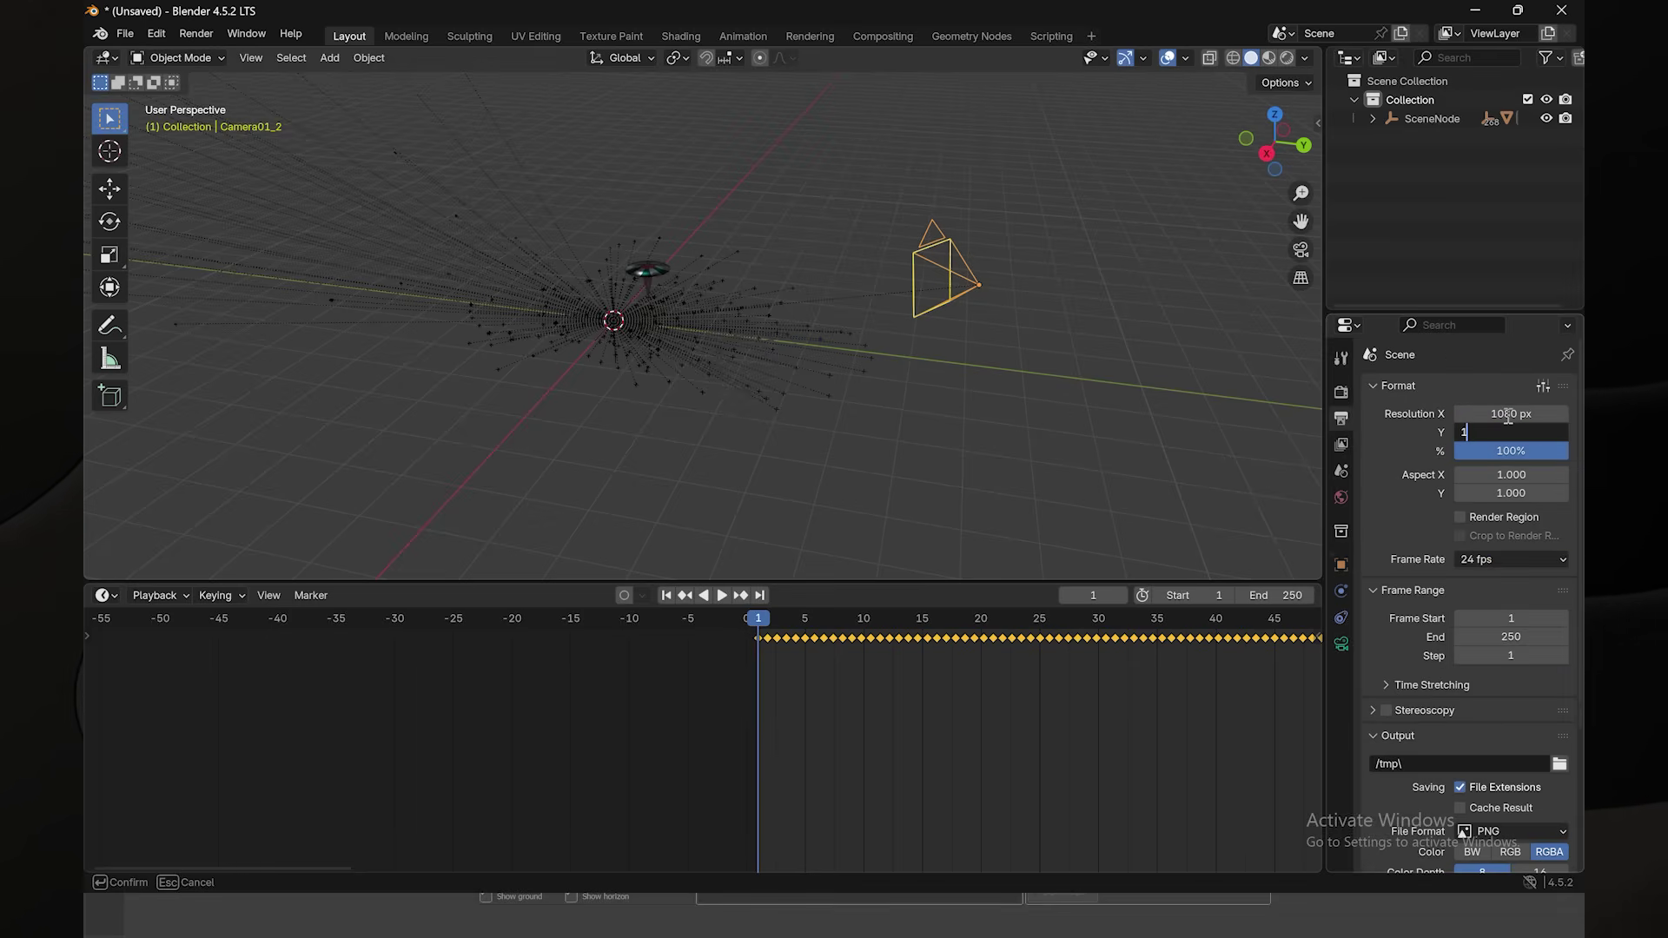
text(920)
key(Return)
middle_drag(914, 284, 893, 330)
key(ctrl+KP_0)
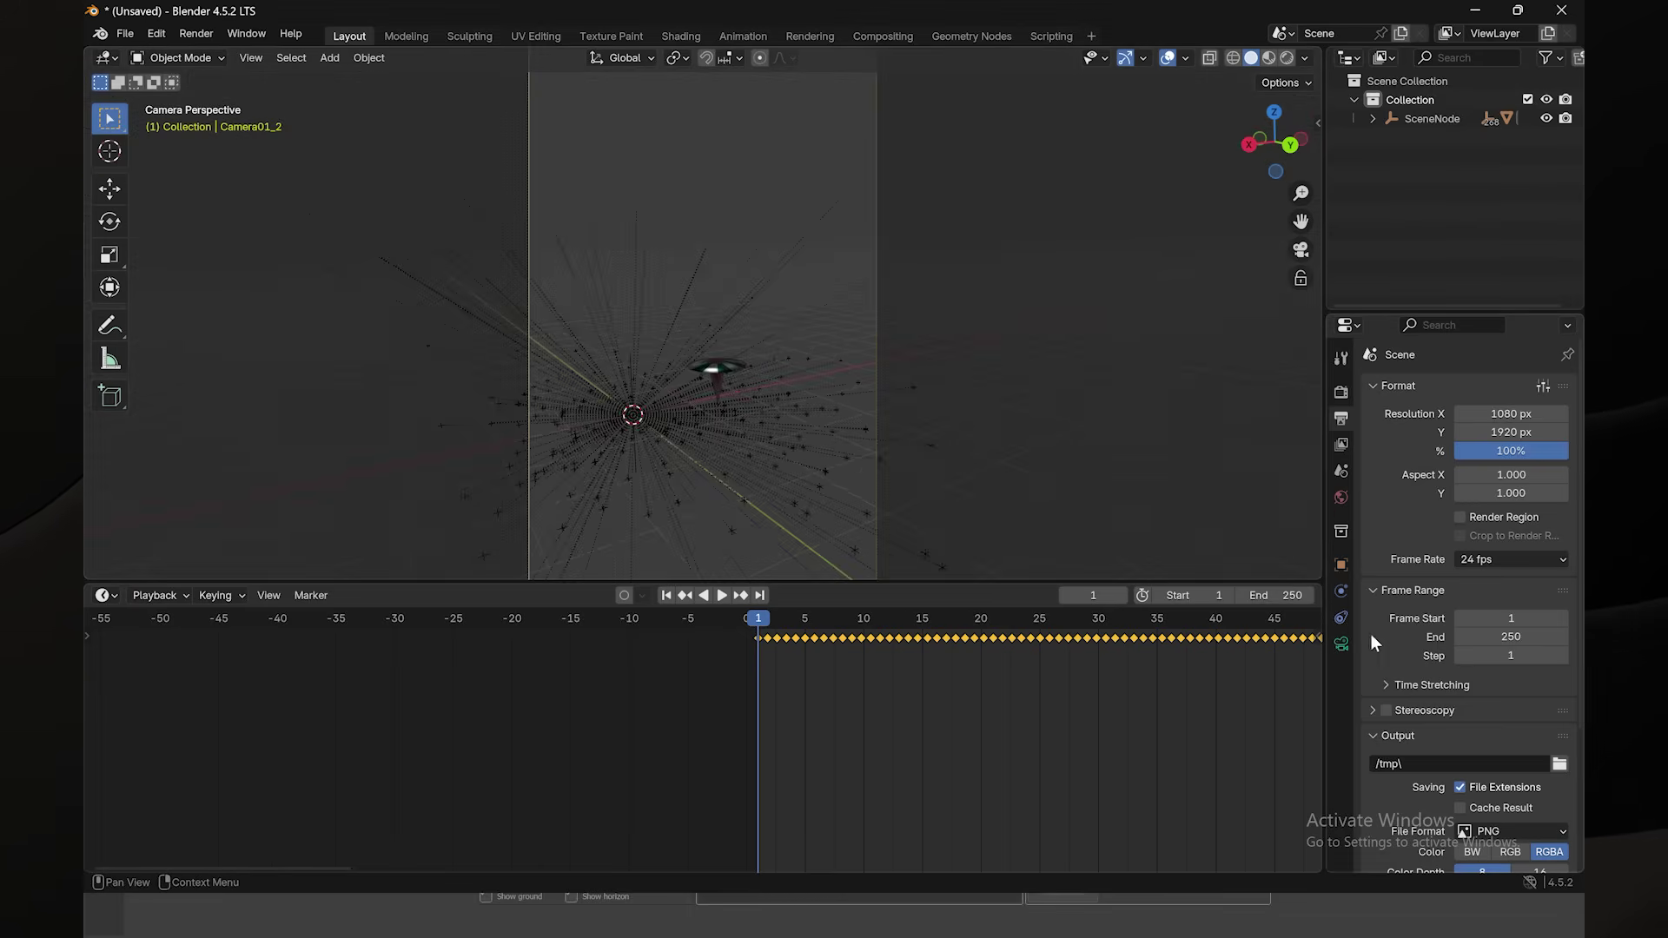
- Enable background images for Camera01_2 and add an empty image entry
click(1341, 644)
drag(1327, 512, 1165, 521)
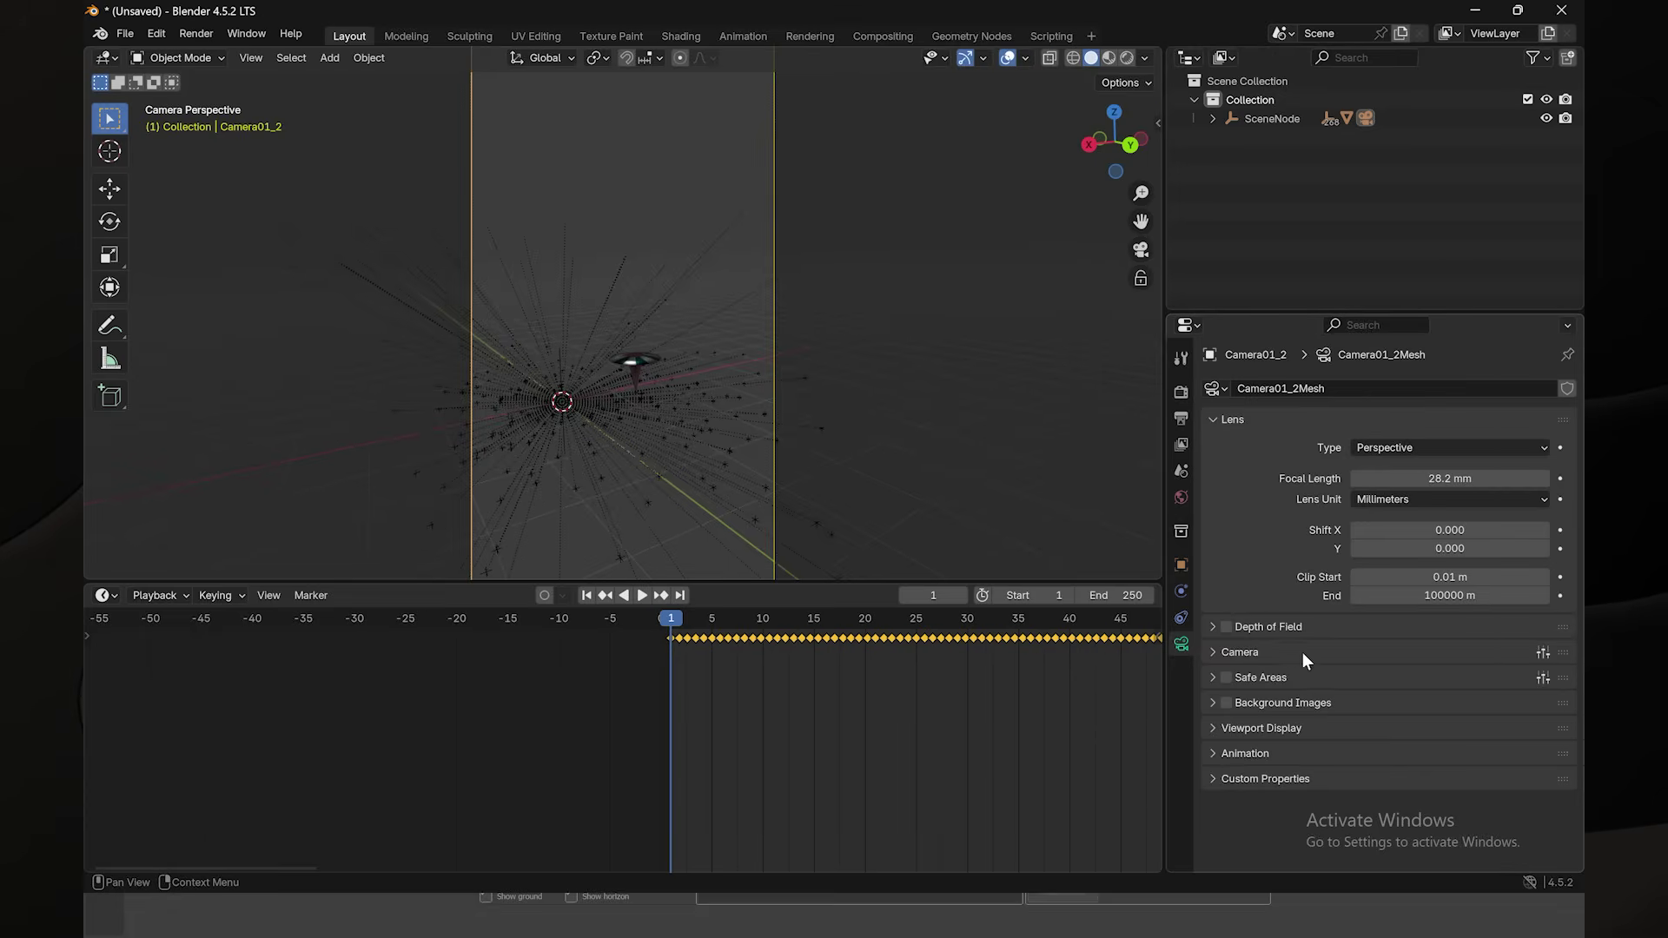
click(1301, 705)
click(1226, 703)
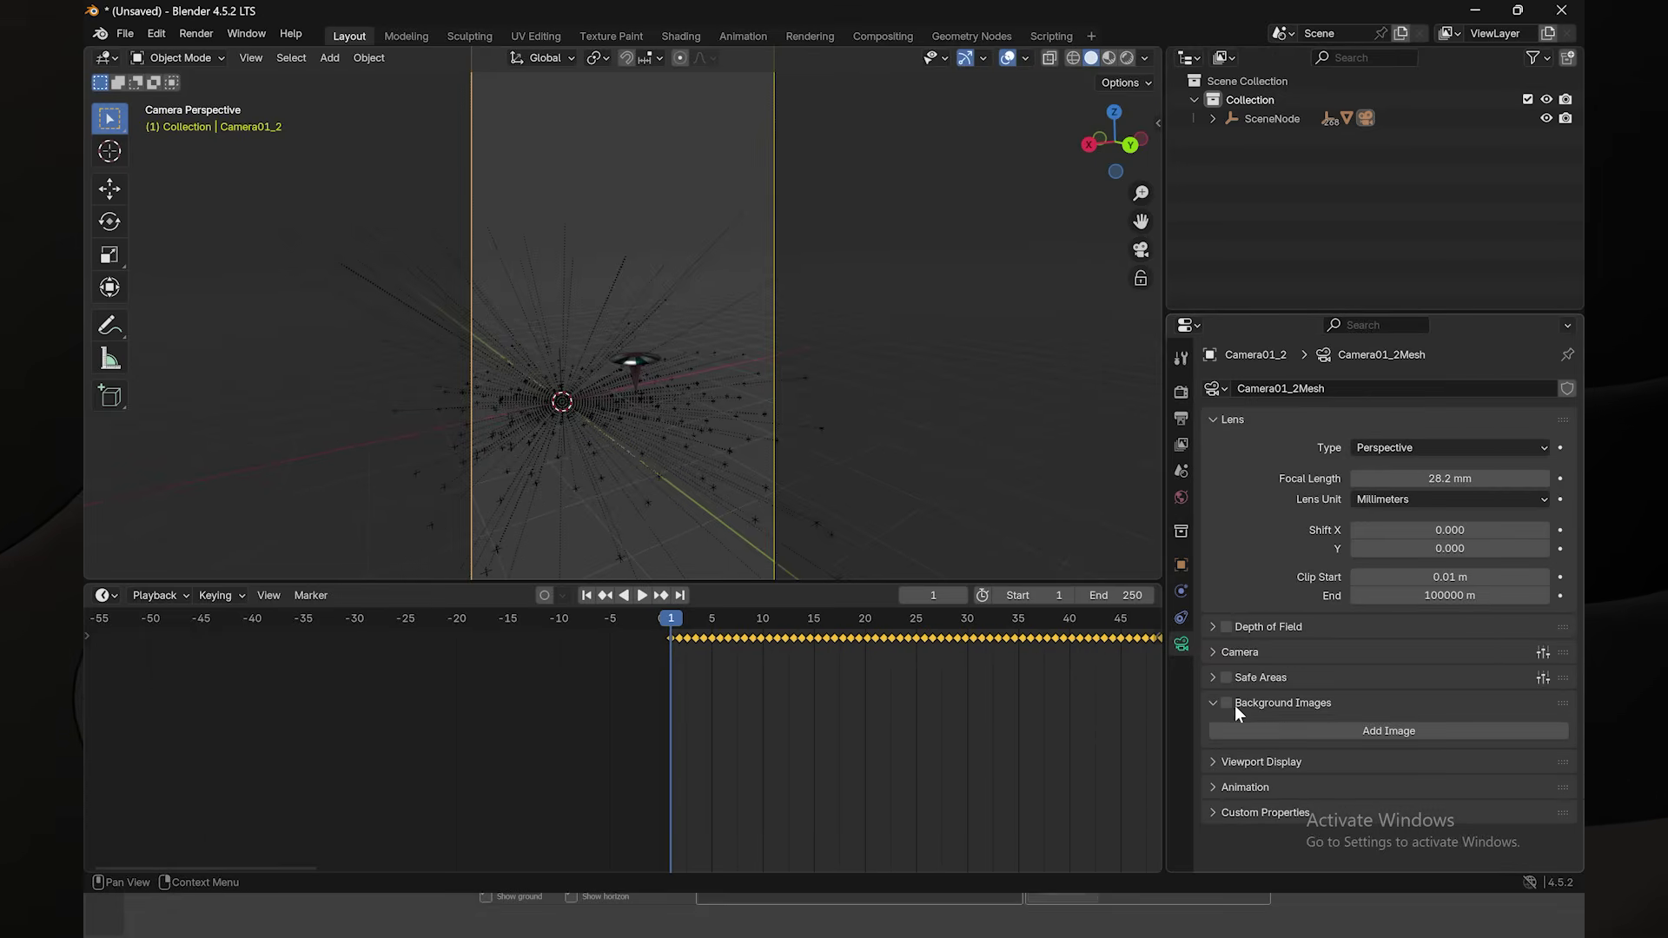
click(1333, 731)
- Load all frames of the IMG_7586 JPG sequence from lenovo youtube\seq as the camera's background image
click(1443, 817)
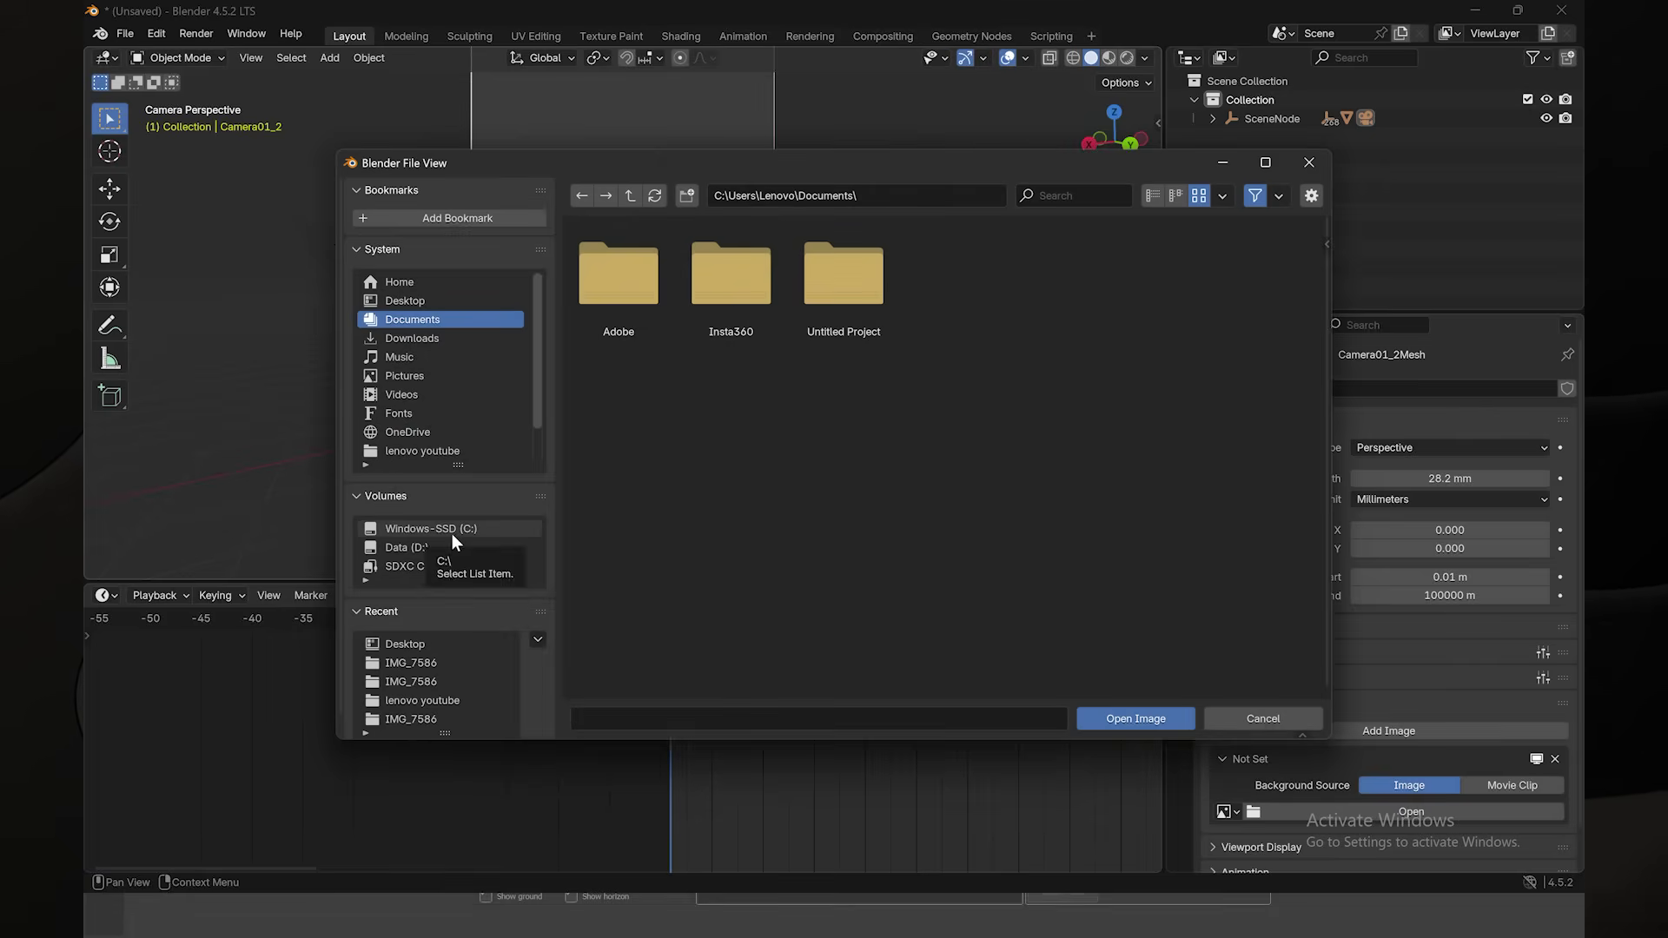
click(413, 302)
double_click(747, 304)
double_click(856, 287)
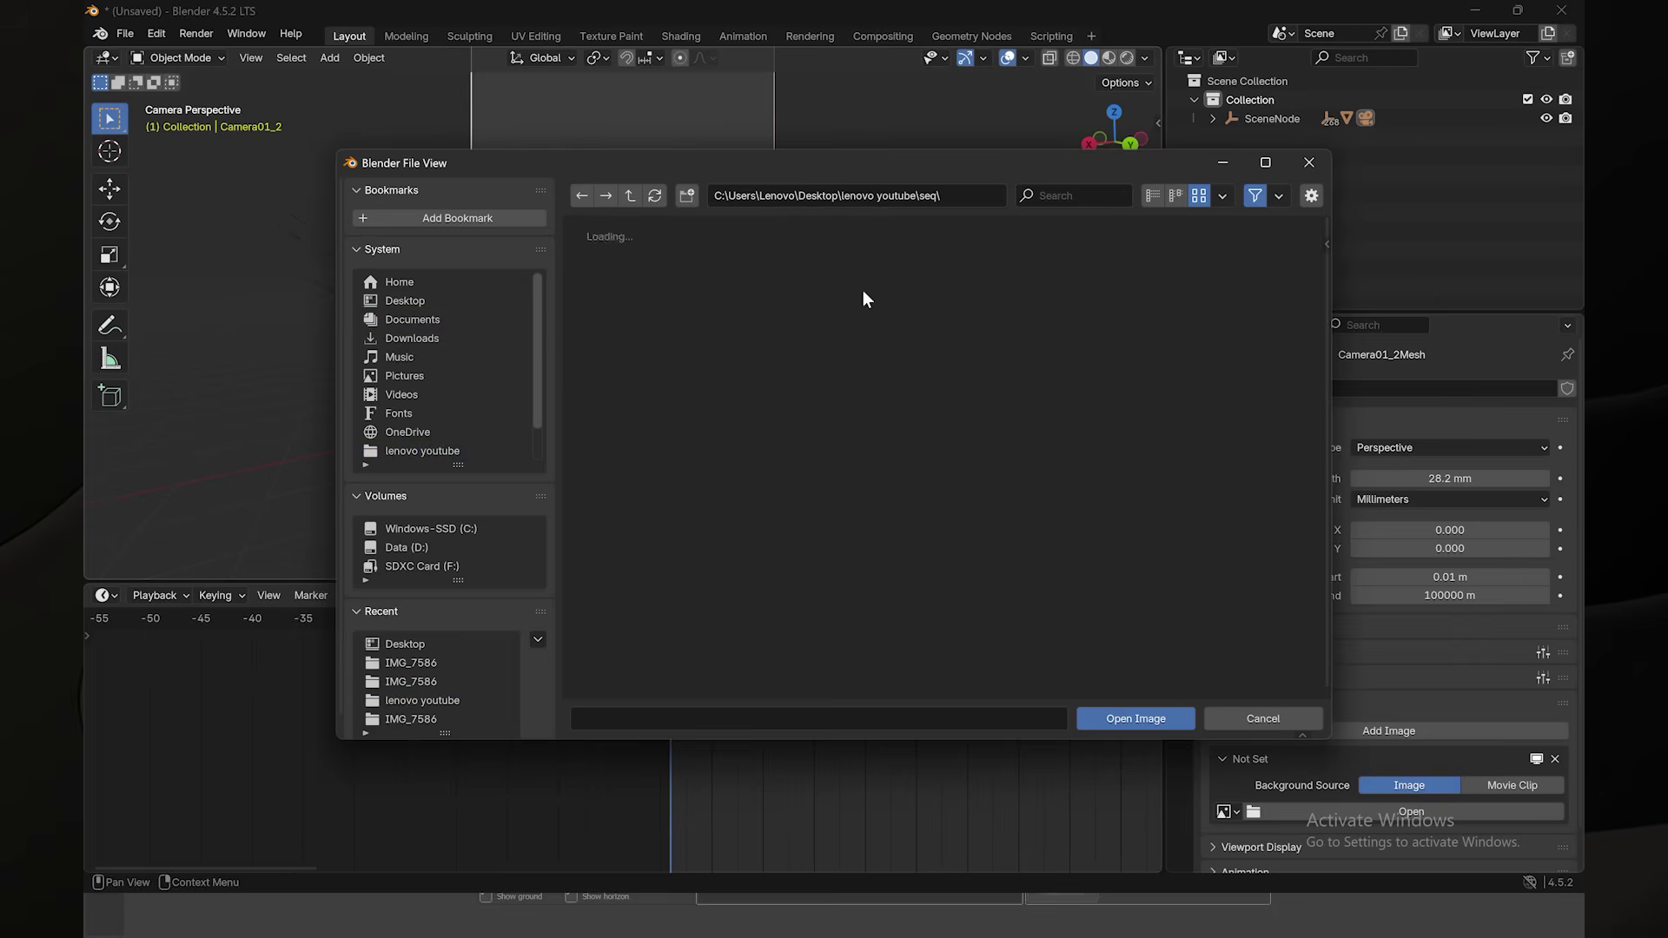
double_click(643, 284)
key(a)
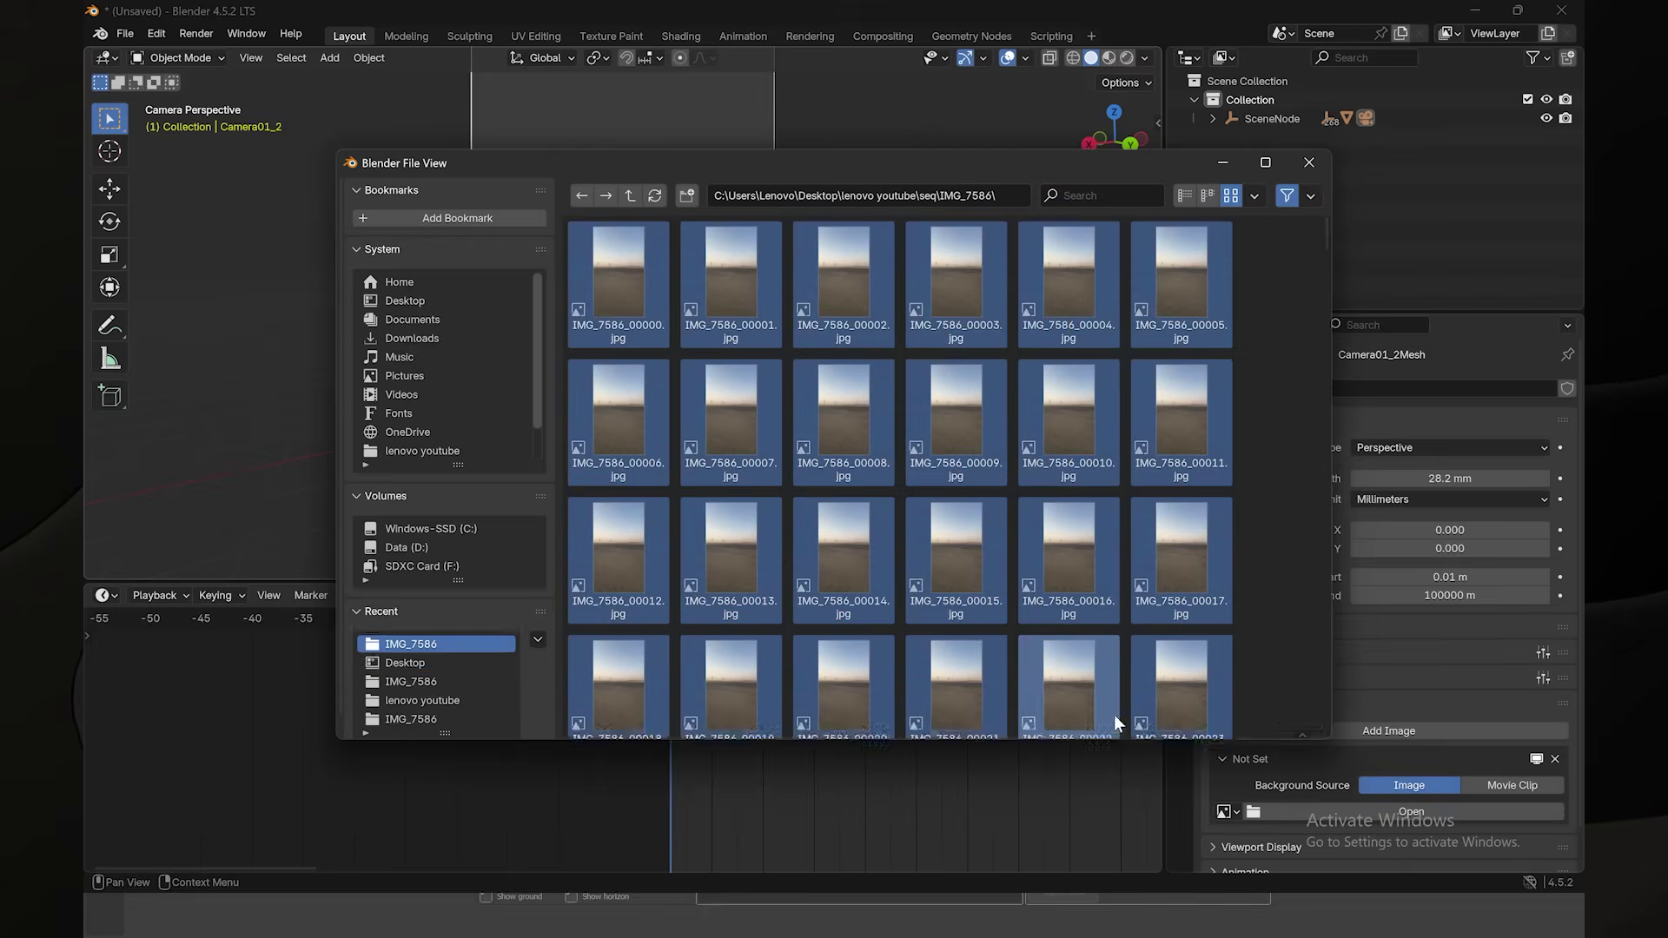
click(1125, 719)
- Set the background sequence's opacity to 1.000 and play the clip to check the tracked points against the footage
scroll(1265, 659, down, 5)
click(1256, 462)
click(1405, 492)
click(1409, 527)
key(space)
scroll(827, 655, down, 18)
middle_drag(678, 682, 280, 652)
scroll(280, 641, down, 2)
drag(375, 626, 471, 656)
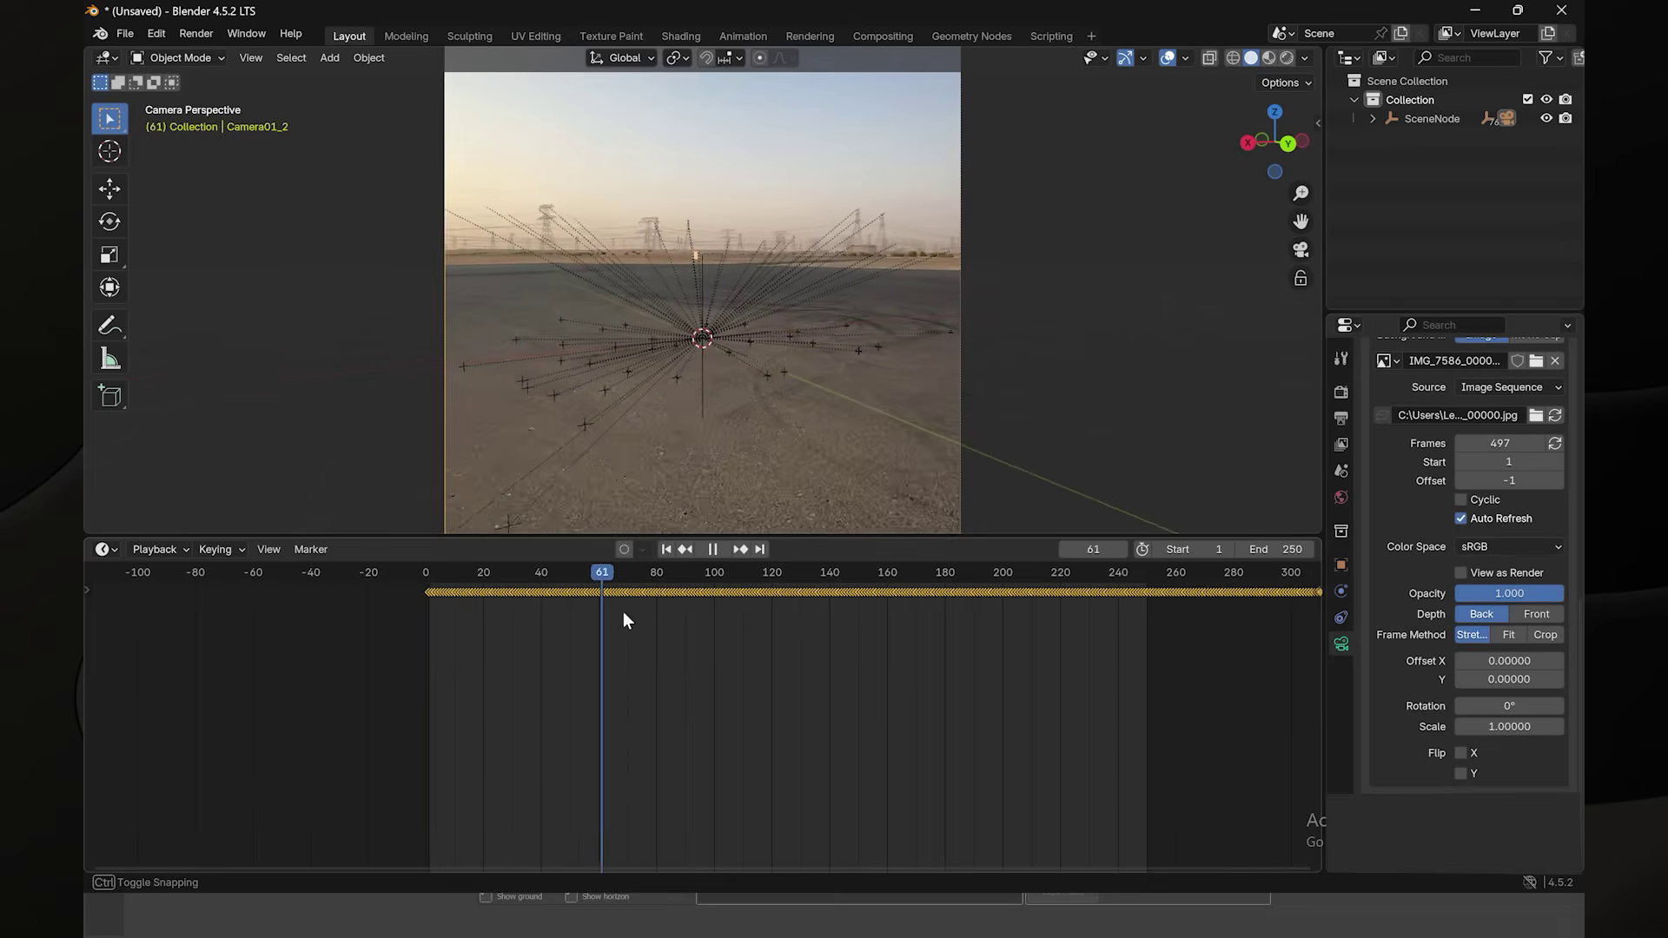
drag(623, 612, 599, 645)
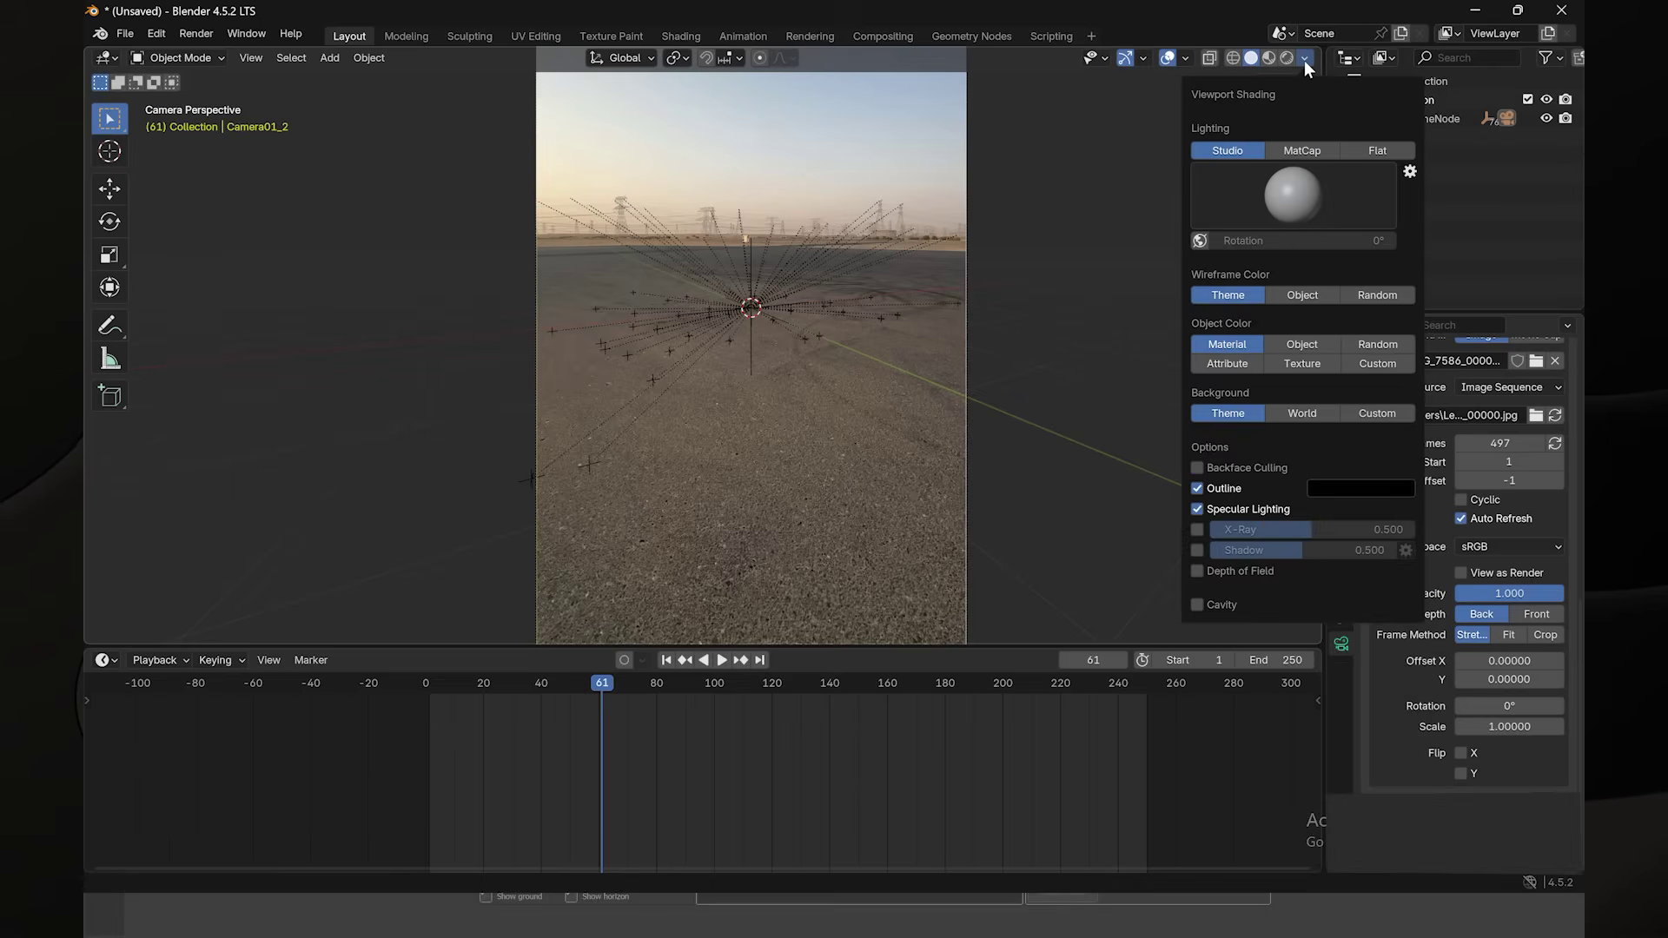
- Hide the relationship lines in the viewport and scrub the clip back to about frame 9
click(1184, 58)
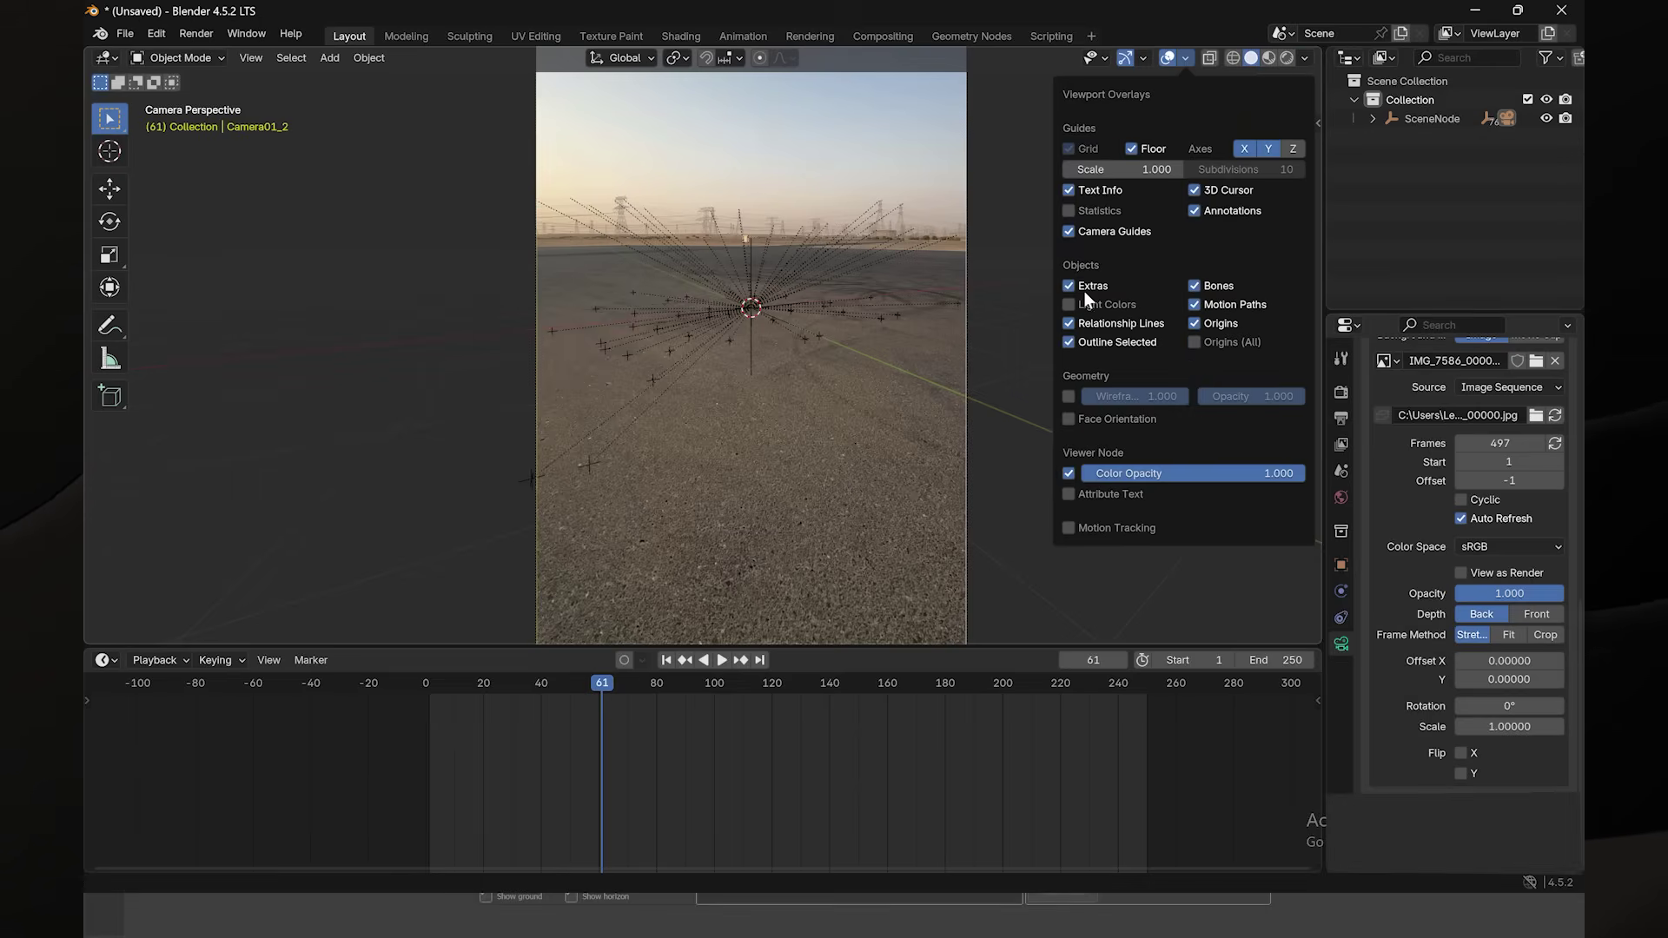
click(1070, 323)
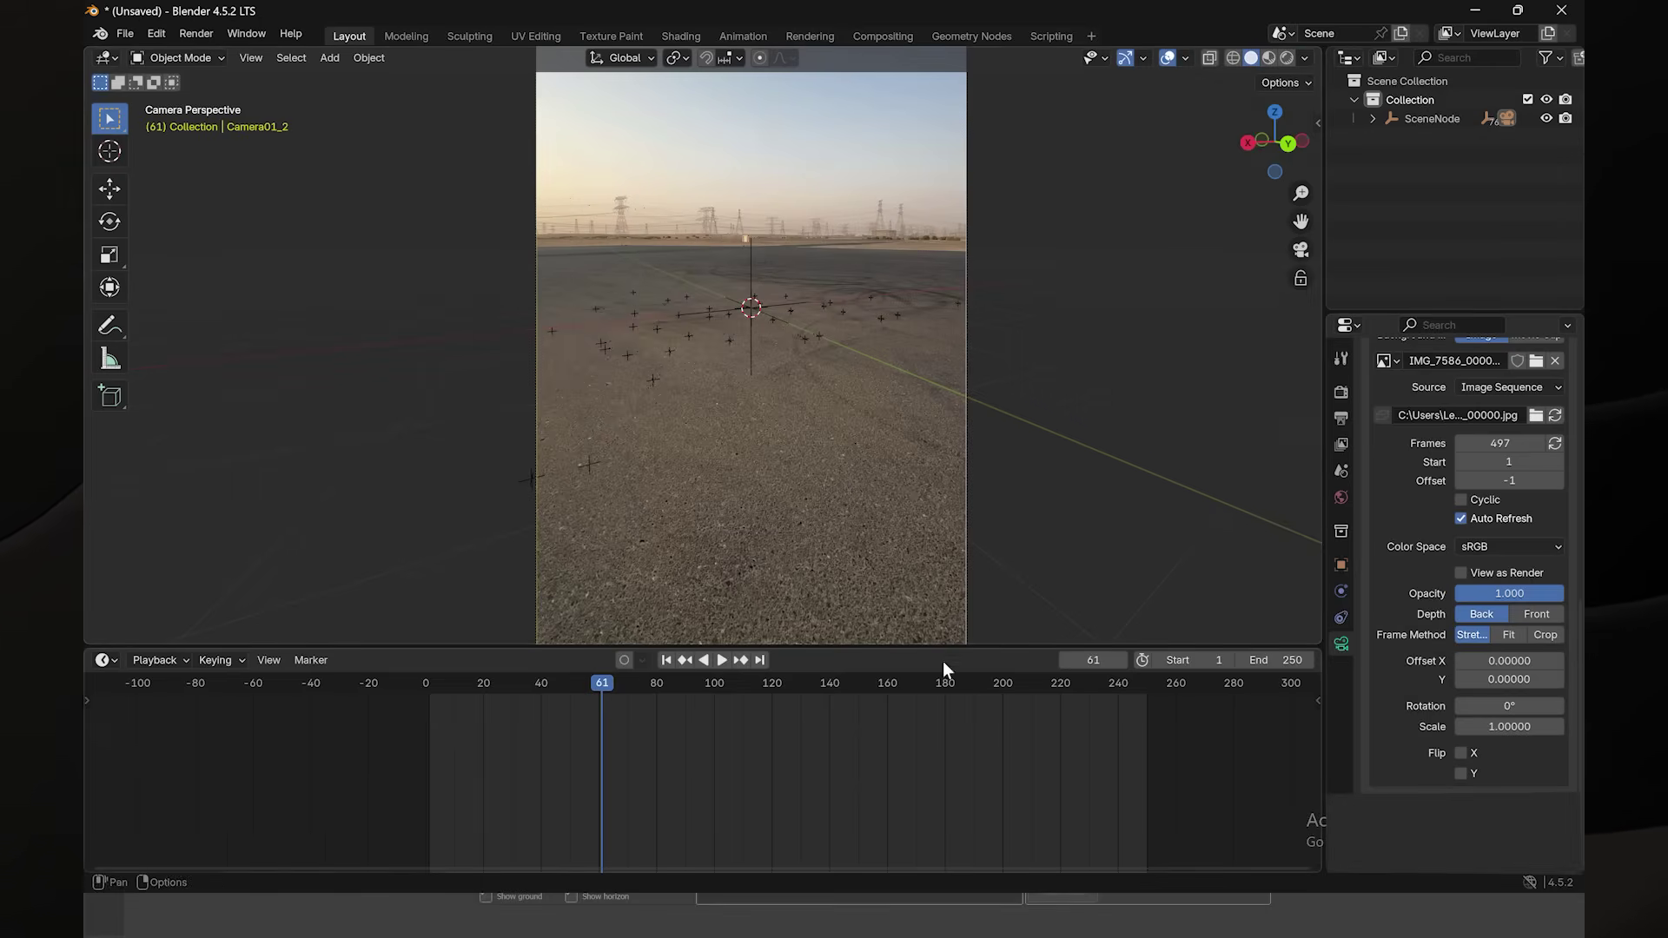
drag(952, 647, 912, 489)
scroll(780, 598, up, 3)
middle_drag(695, 601, 895, 608)
scroll(895, 608, up, 4)
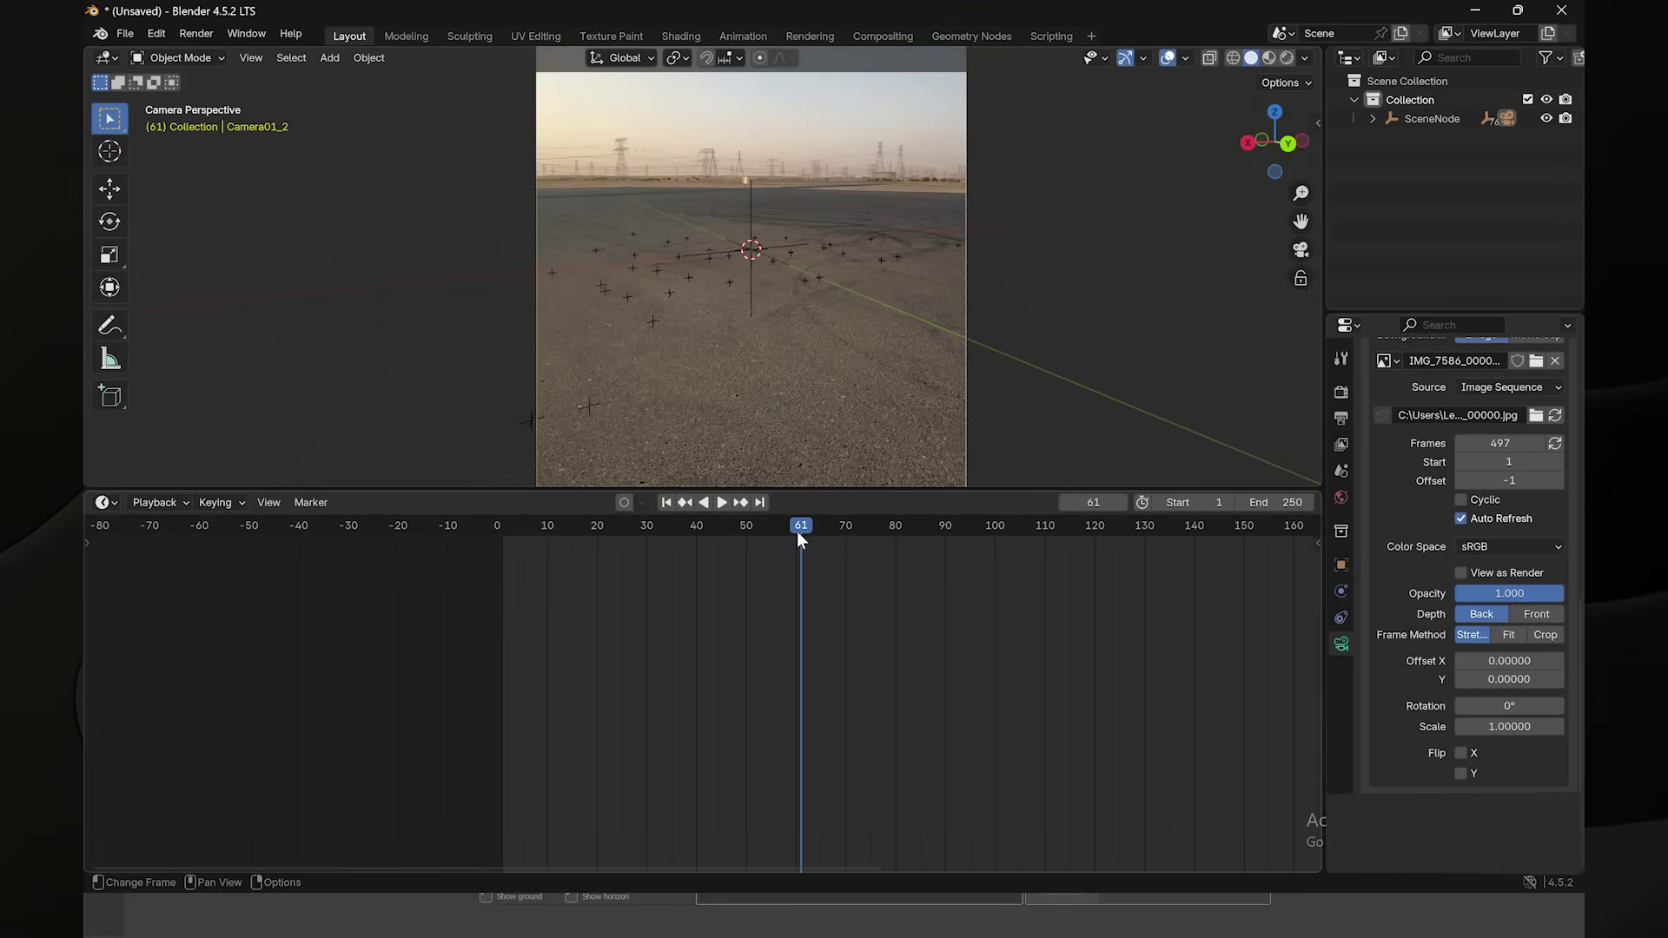
drag(797, 530, 527, 558)
key(space)
- Scale the SceneNode empty uniformly to about 1.754 so the whole tracked scene is resized
click(1432, 118)
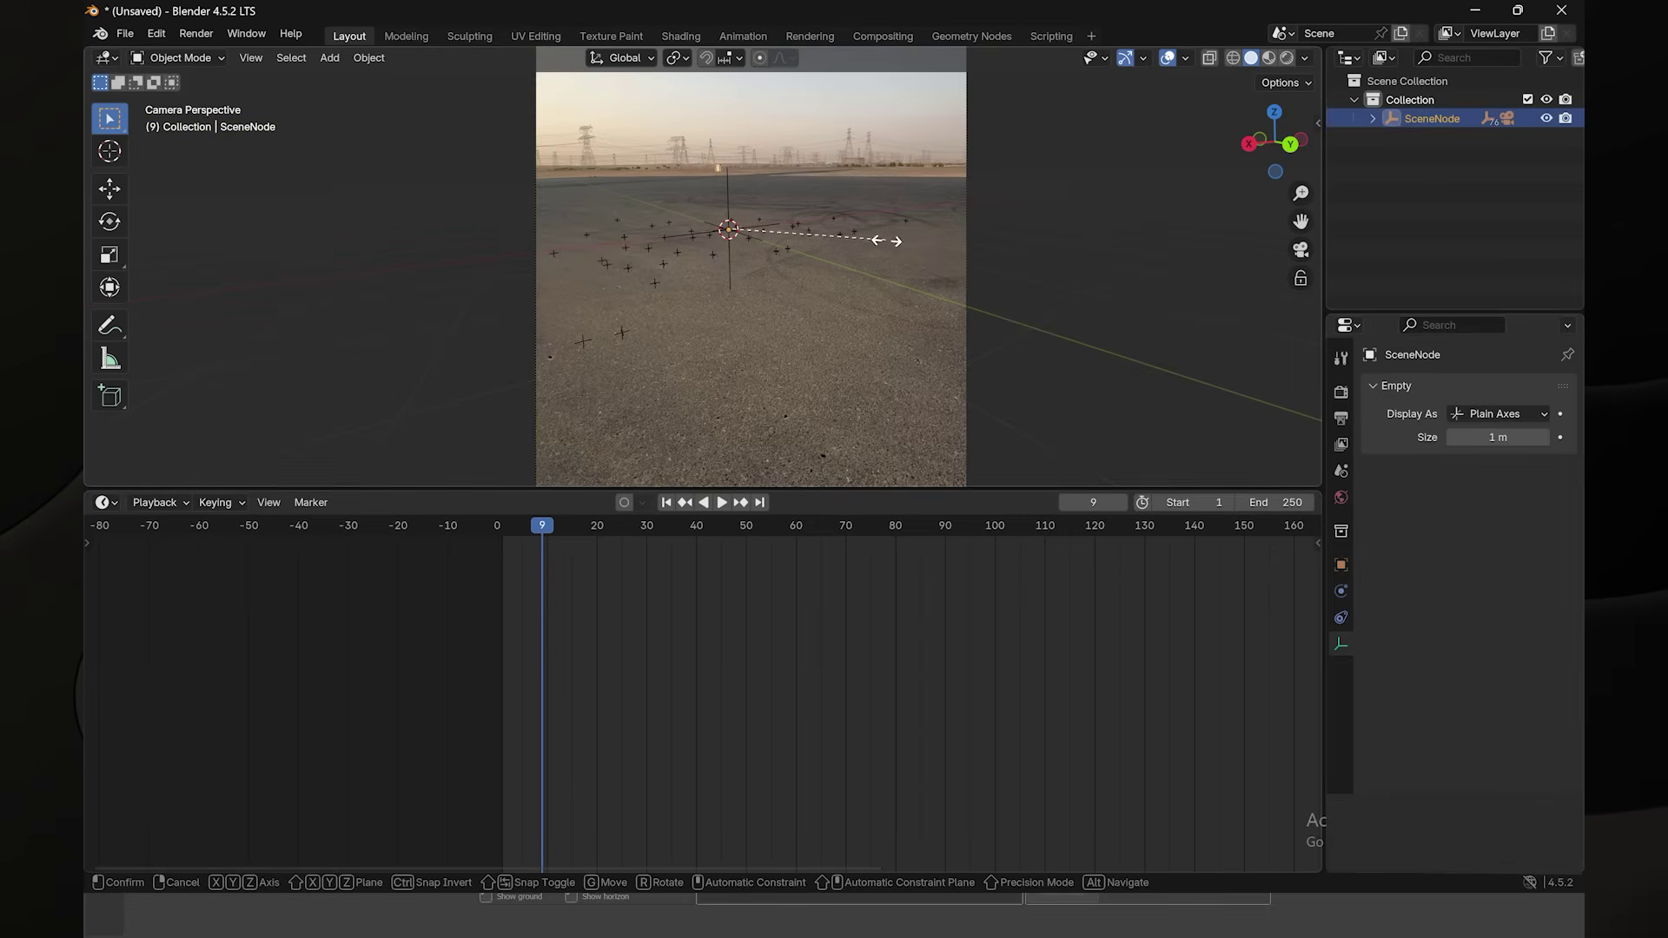
key(s)
click(935, 260)
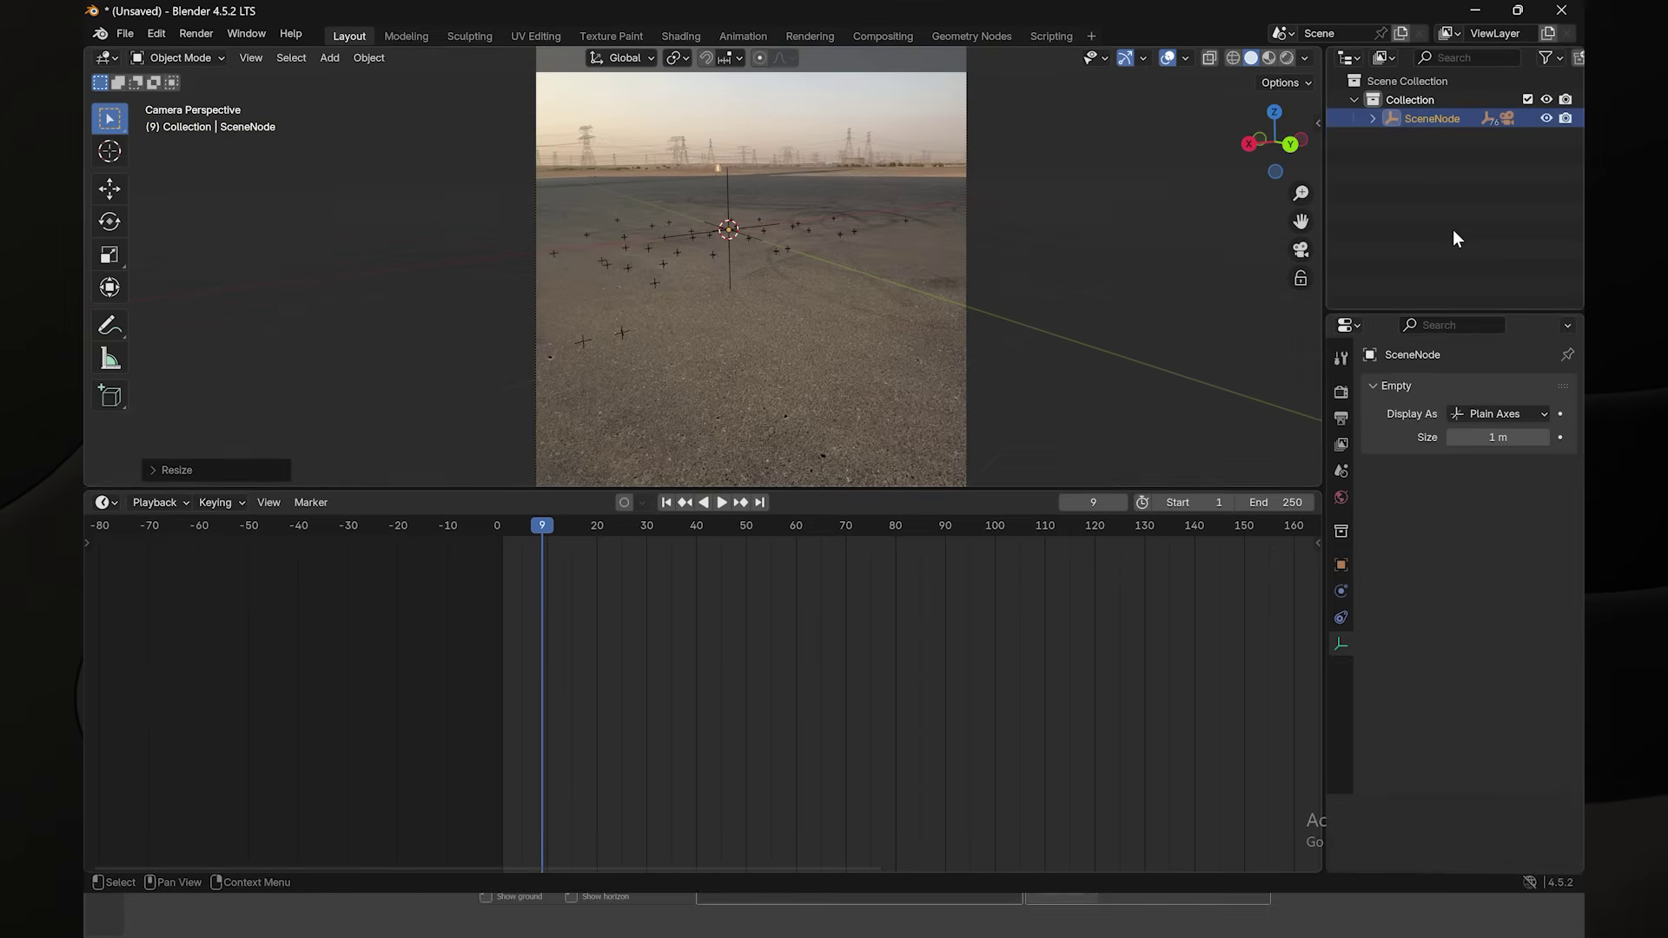
click(1432, 119)
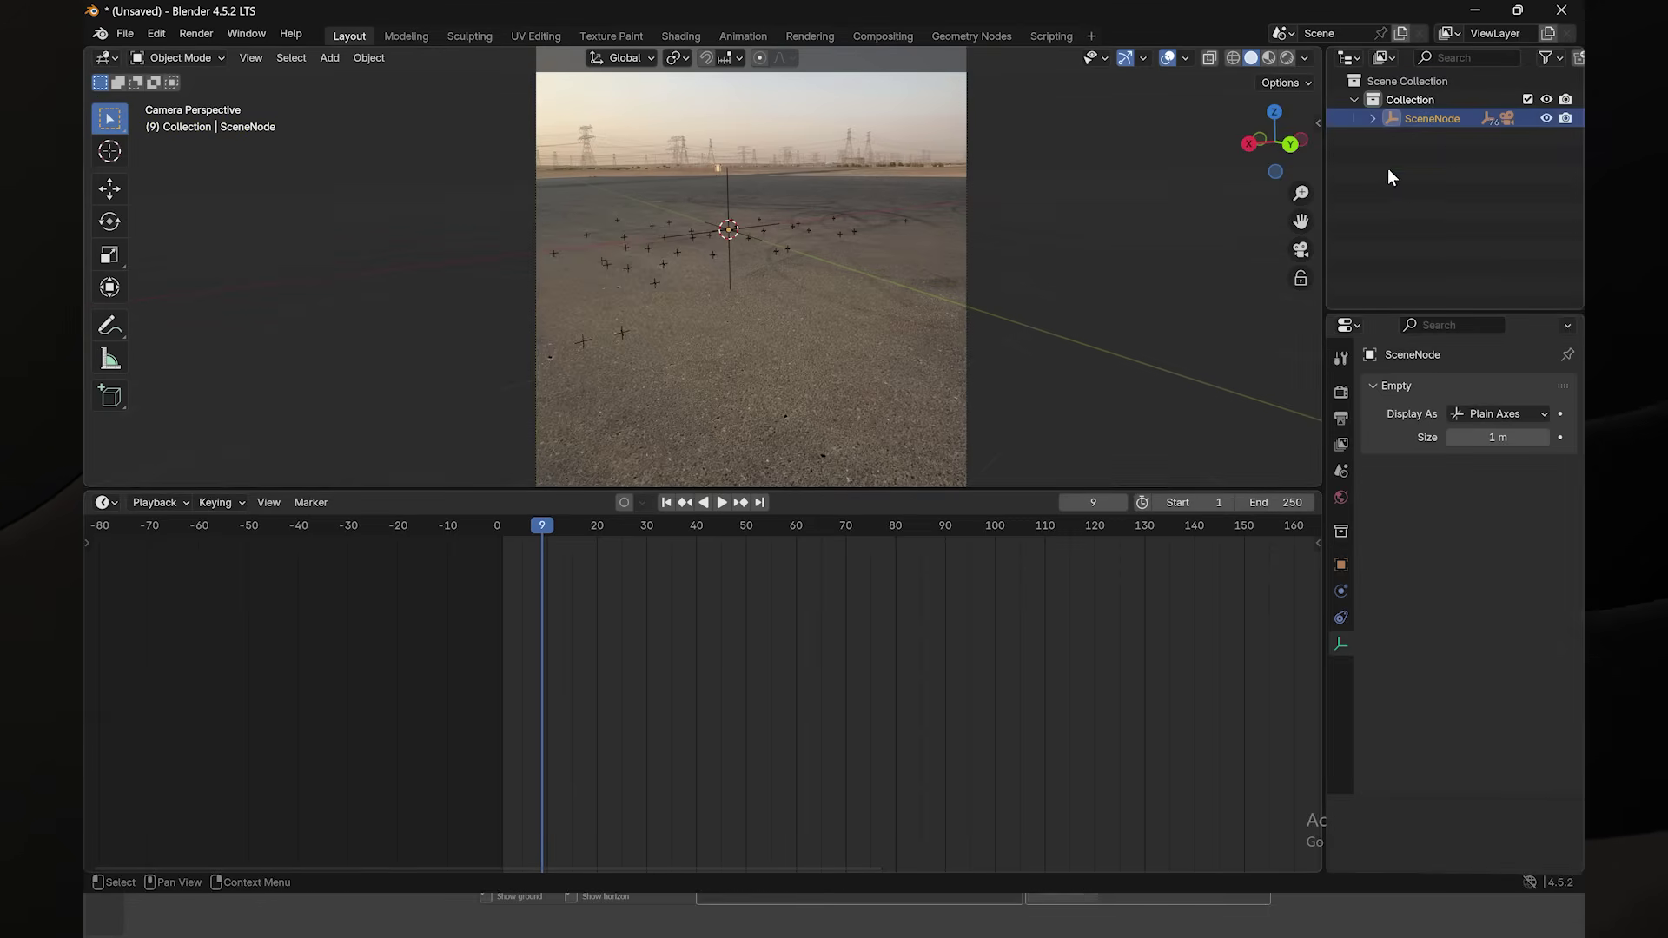
key(s)
click(888, 267)
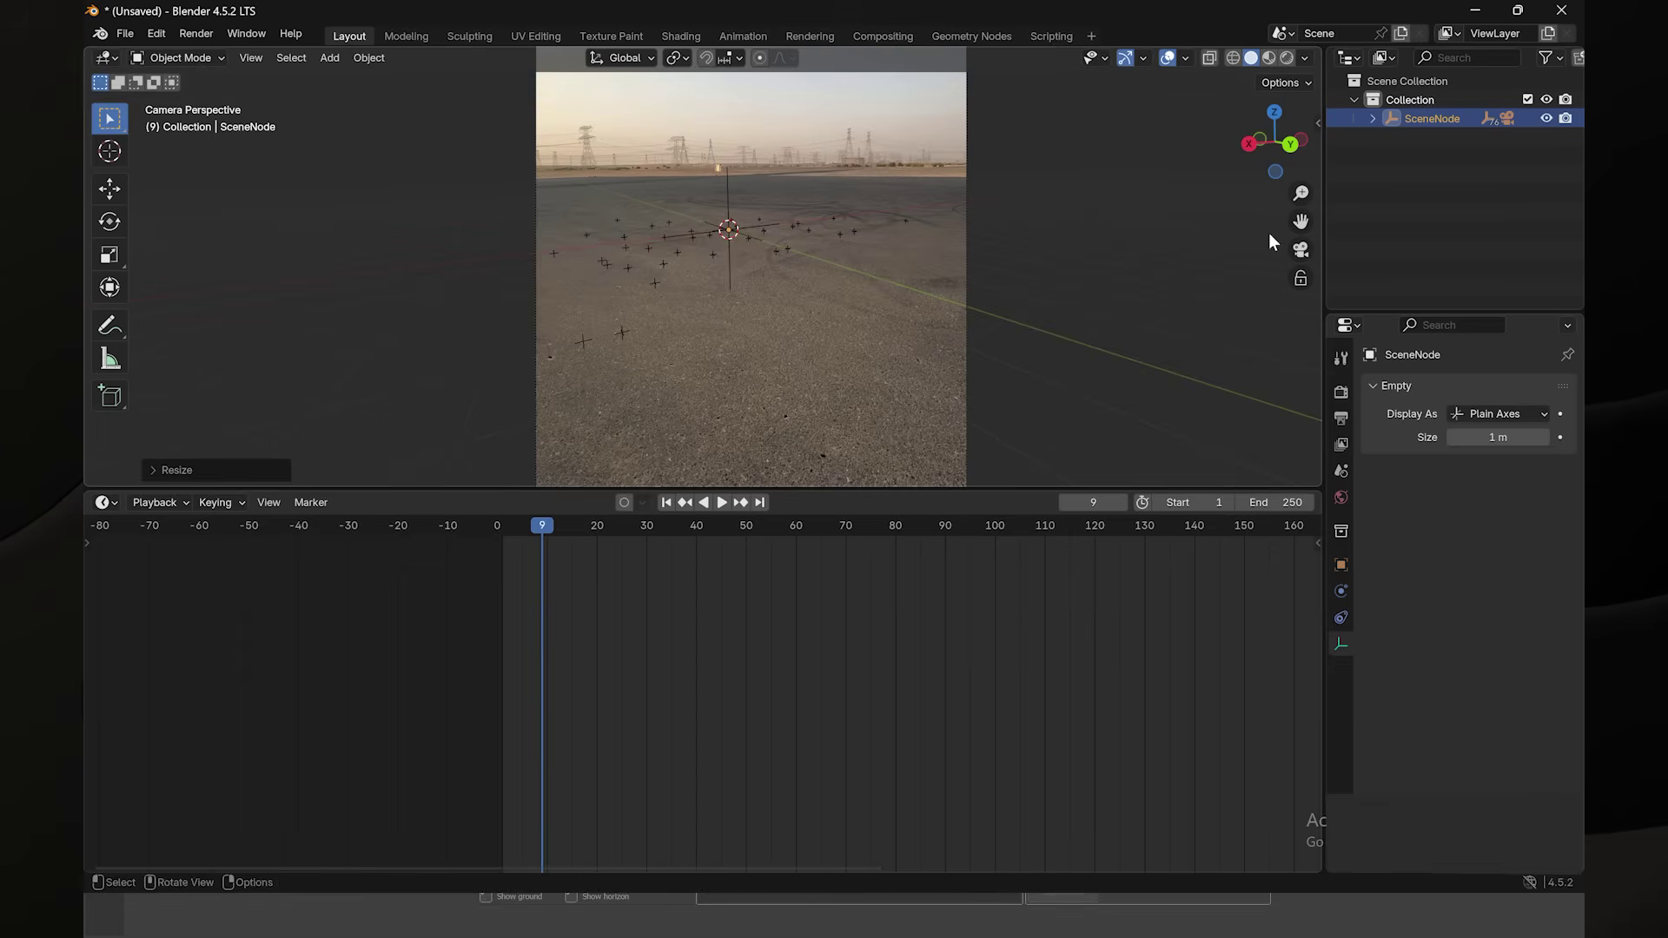
drag(1457, 314, 1456, 505)
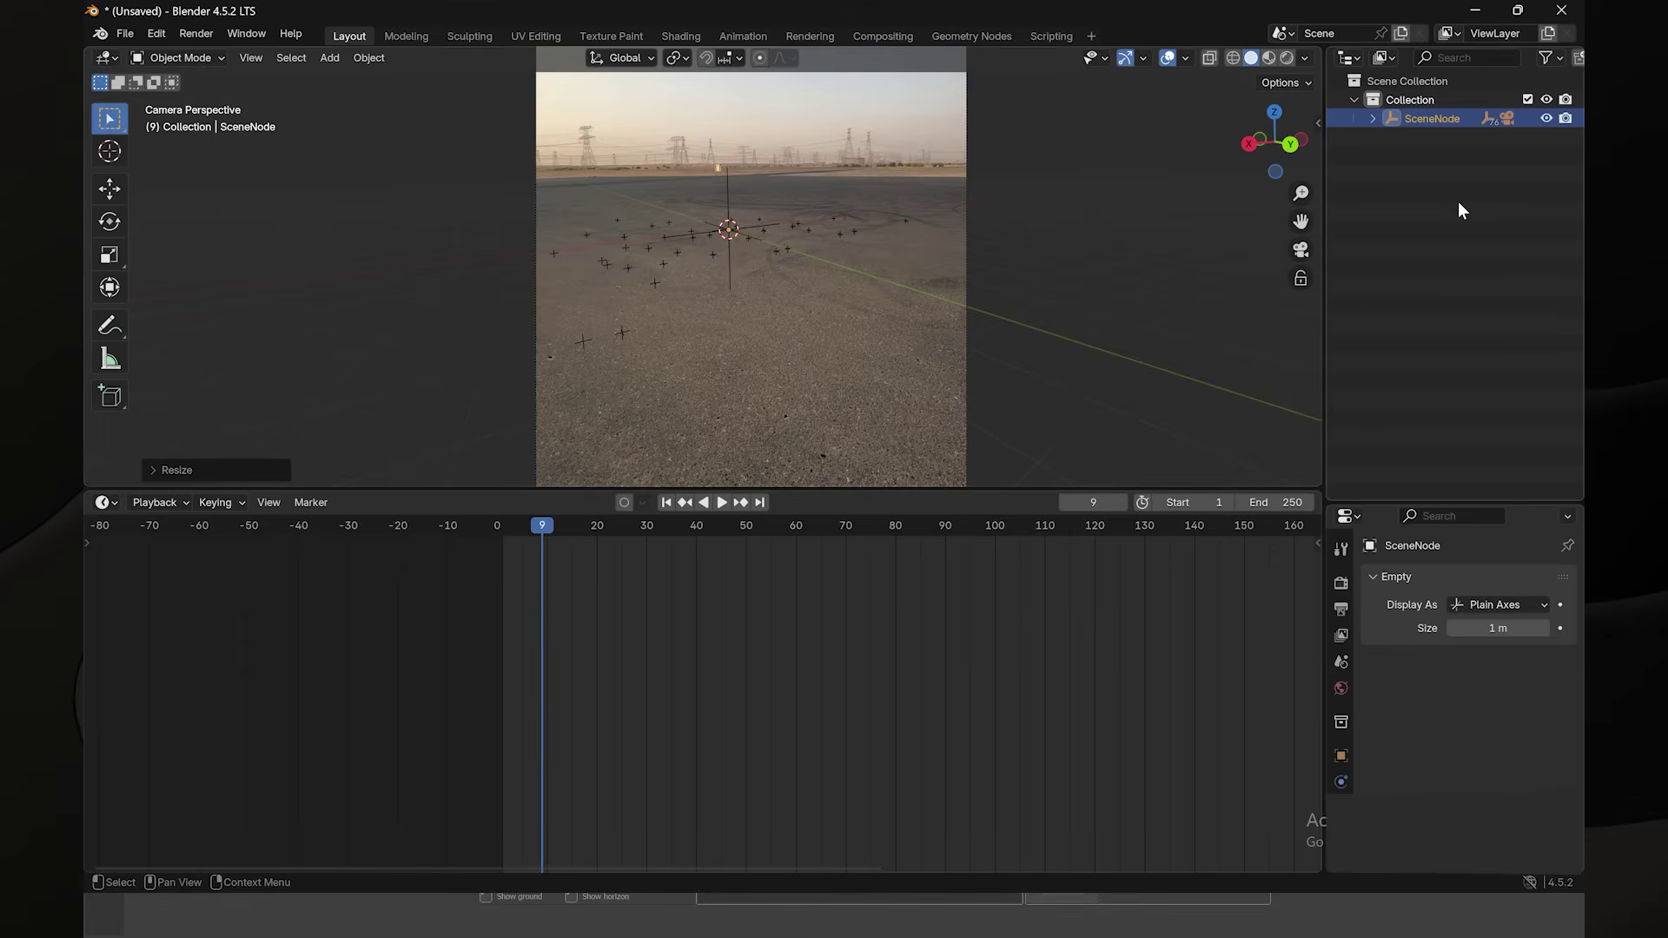
key(s)
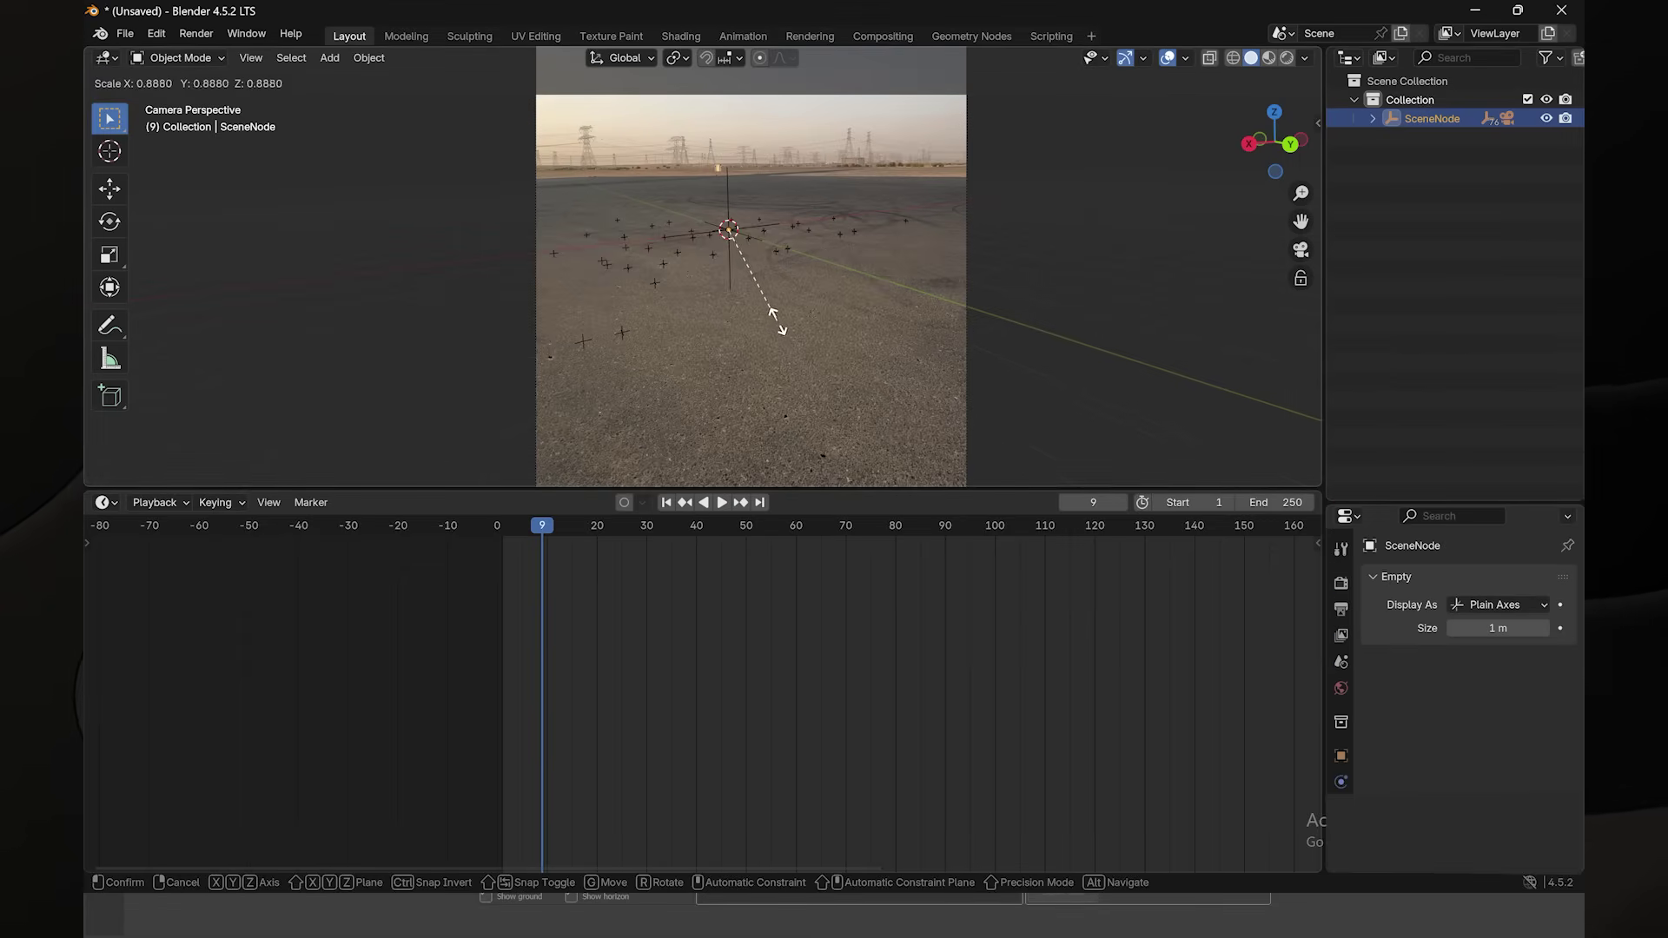
click(786, 338)
click(1473, 260)
- Show the object transform values beside the viewport and add a mesh plane at the scene origin
scroll(888, 317, up, 3)
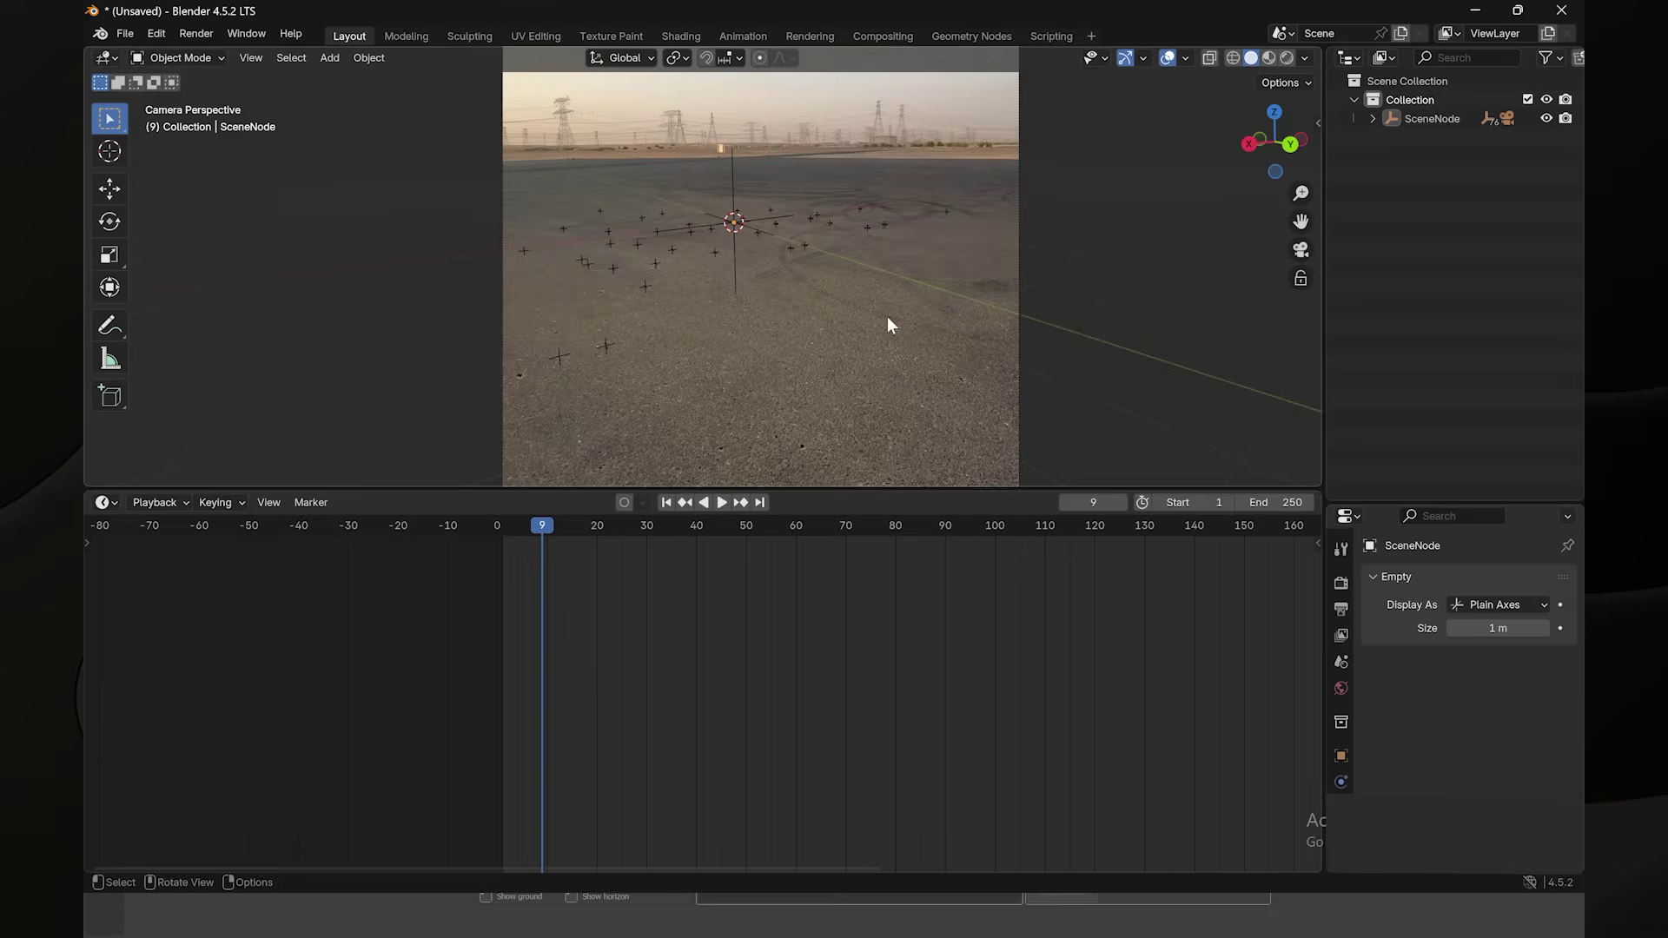
shift+middle_drag(1246, 169, 1230, 223)
click(1317, 123)
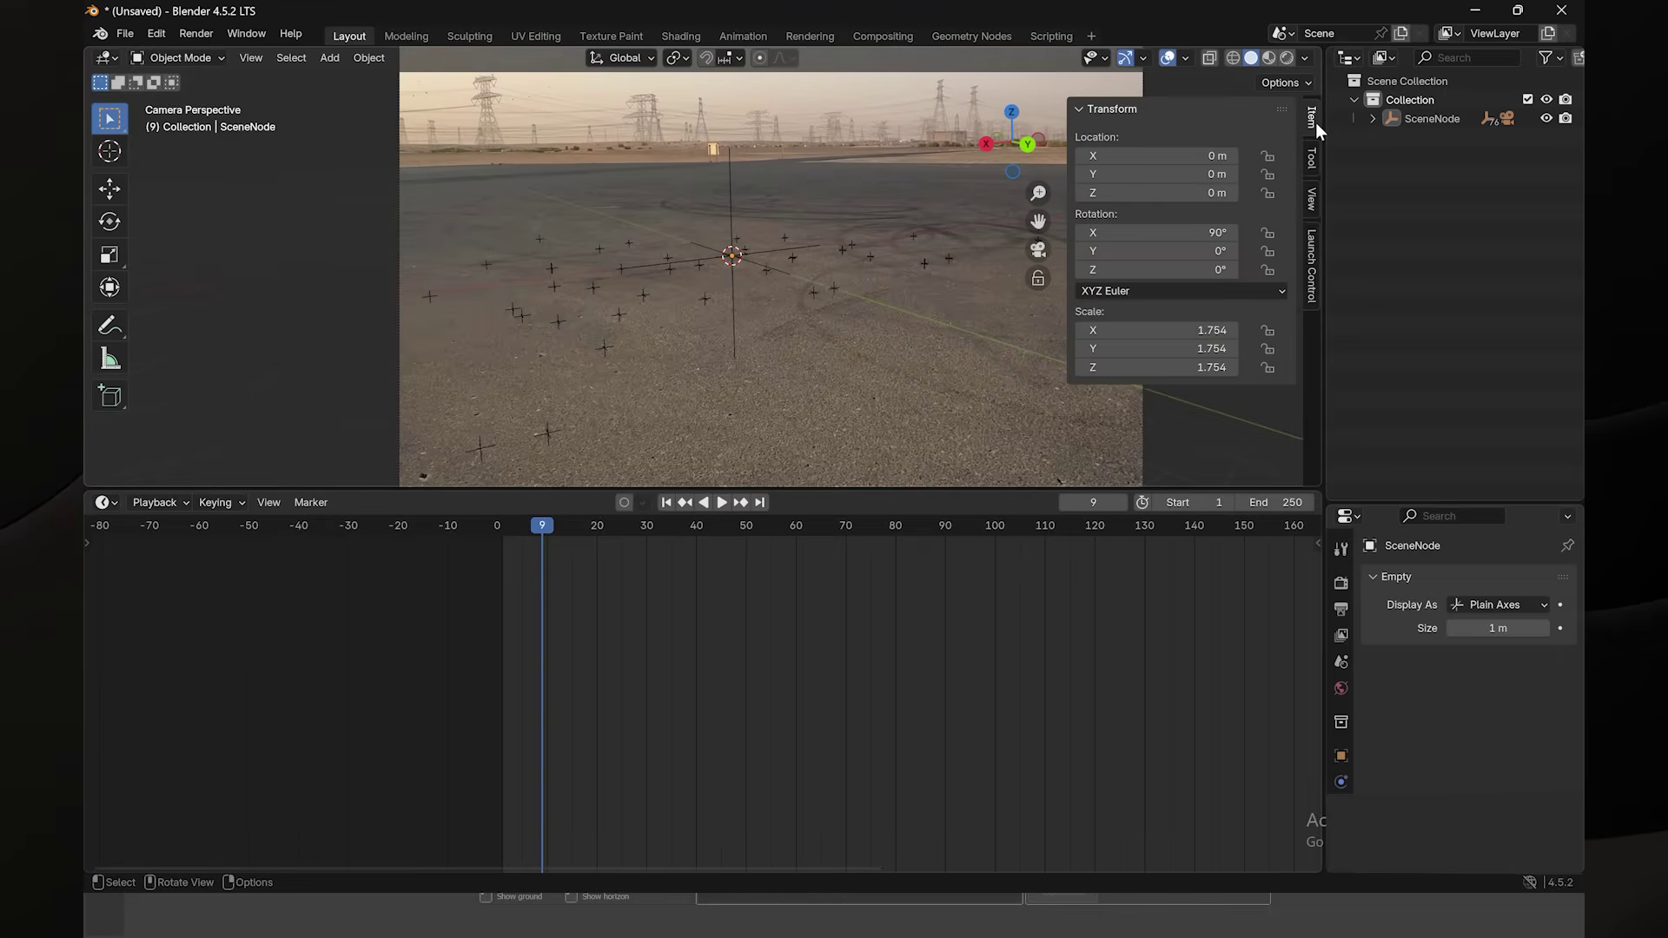
drag(831, 488, 832, 493)
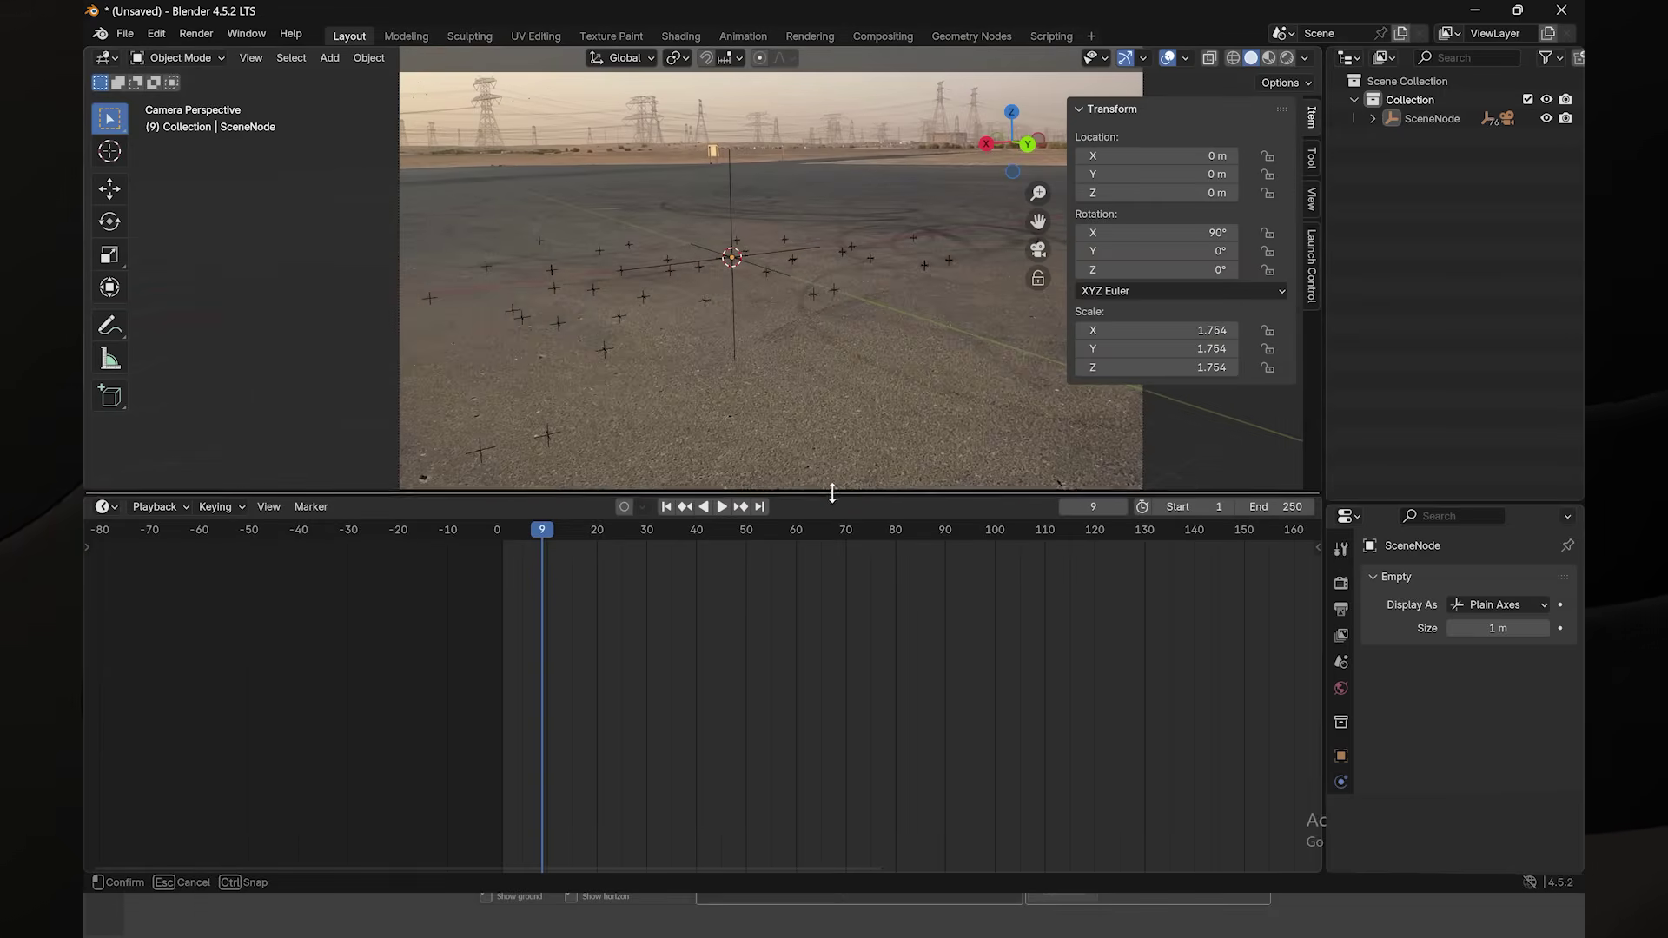
scroll(789, 378, down, 3)
key(shift+a)
mouse_move(774, 387)
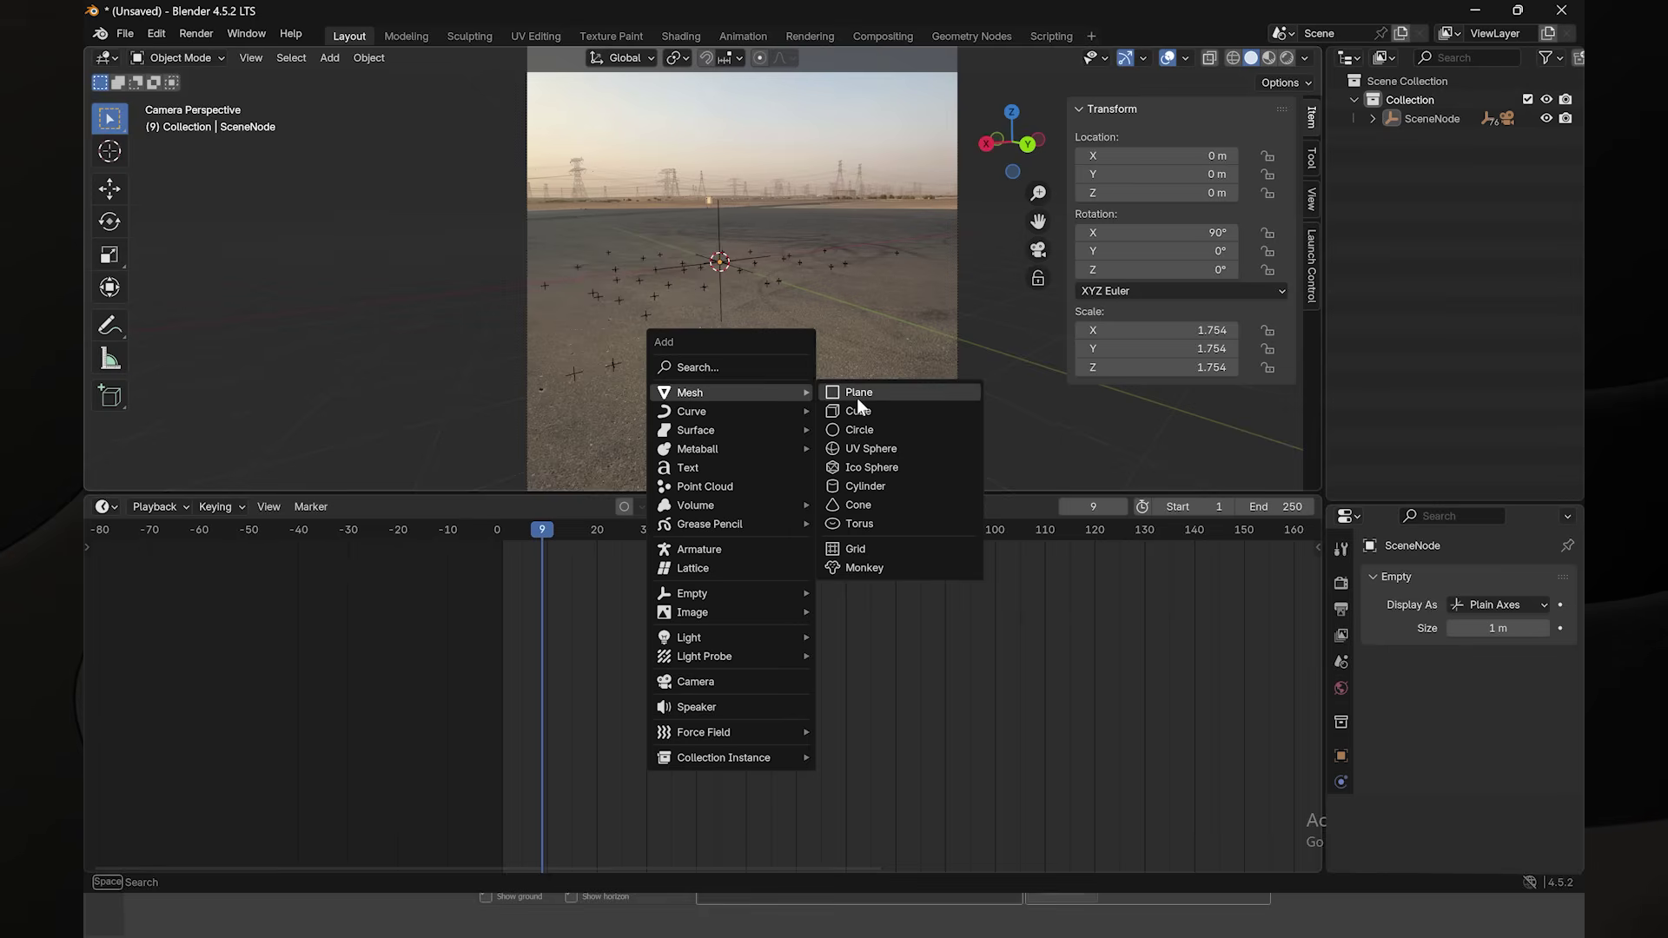
click(857, 398)
- Scale the plane uniformly to about 6.219 so it covers the tracked ground points
key(s)
click(794, 361)
key(s)
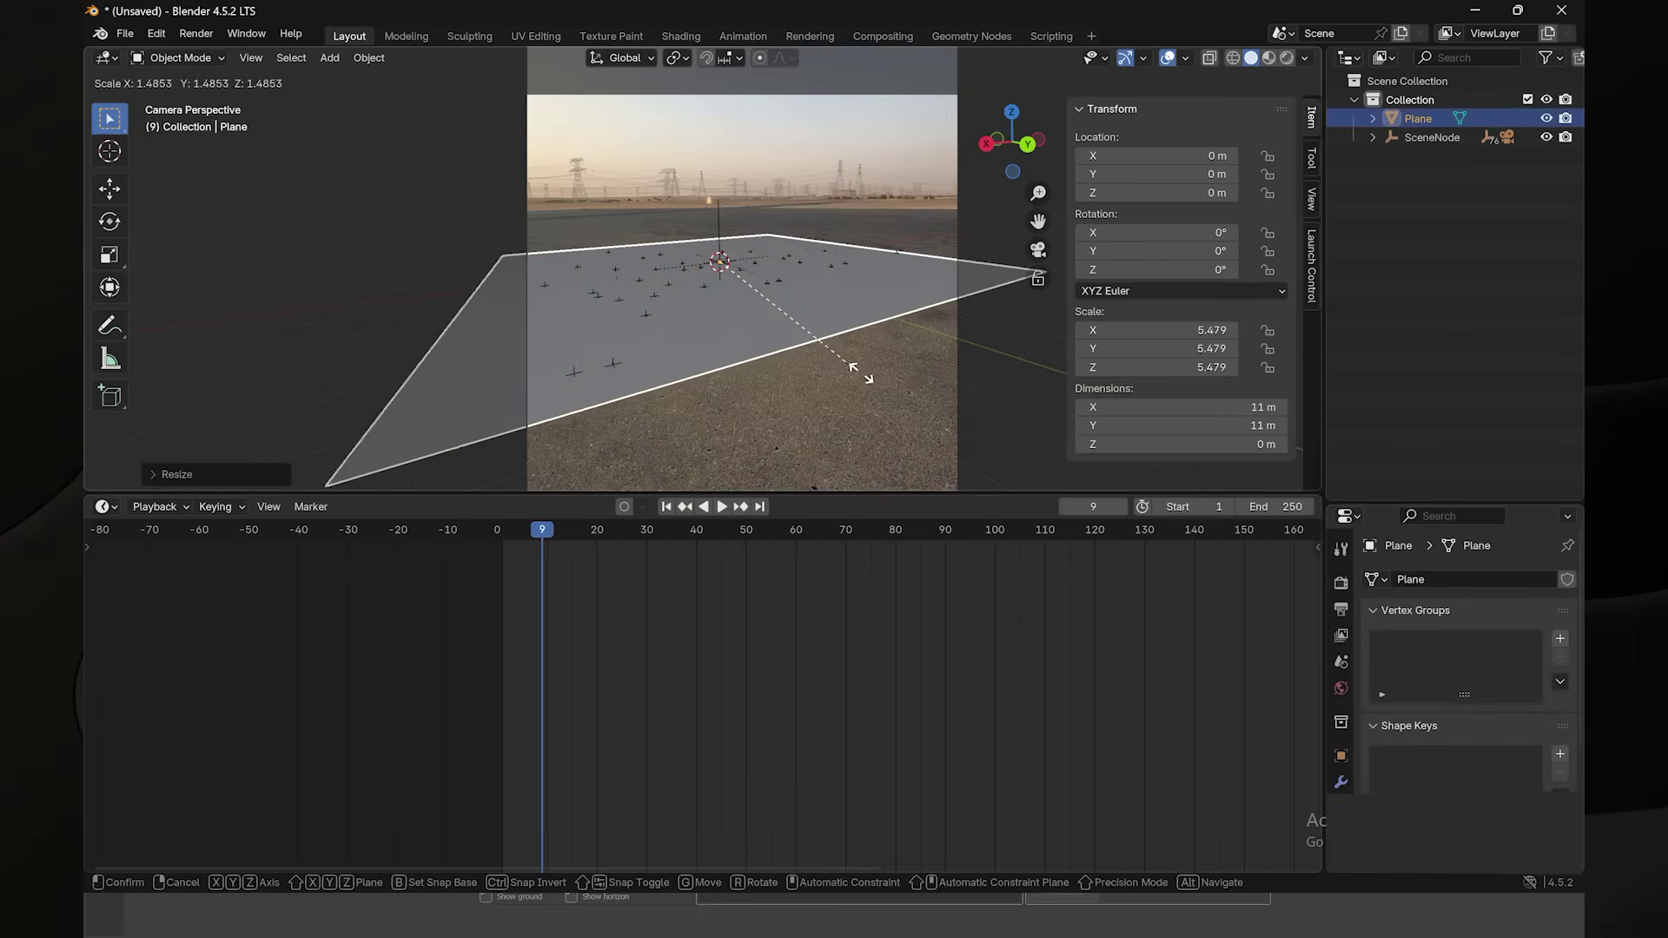
right_click(863, 374)
key(s)
click(790, 410)
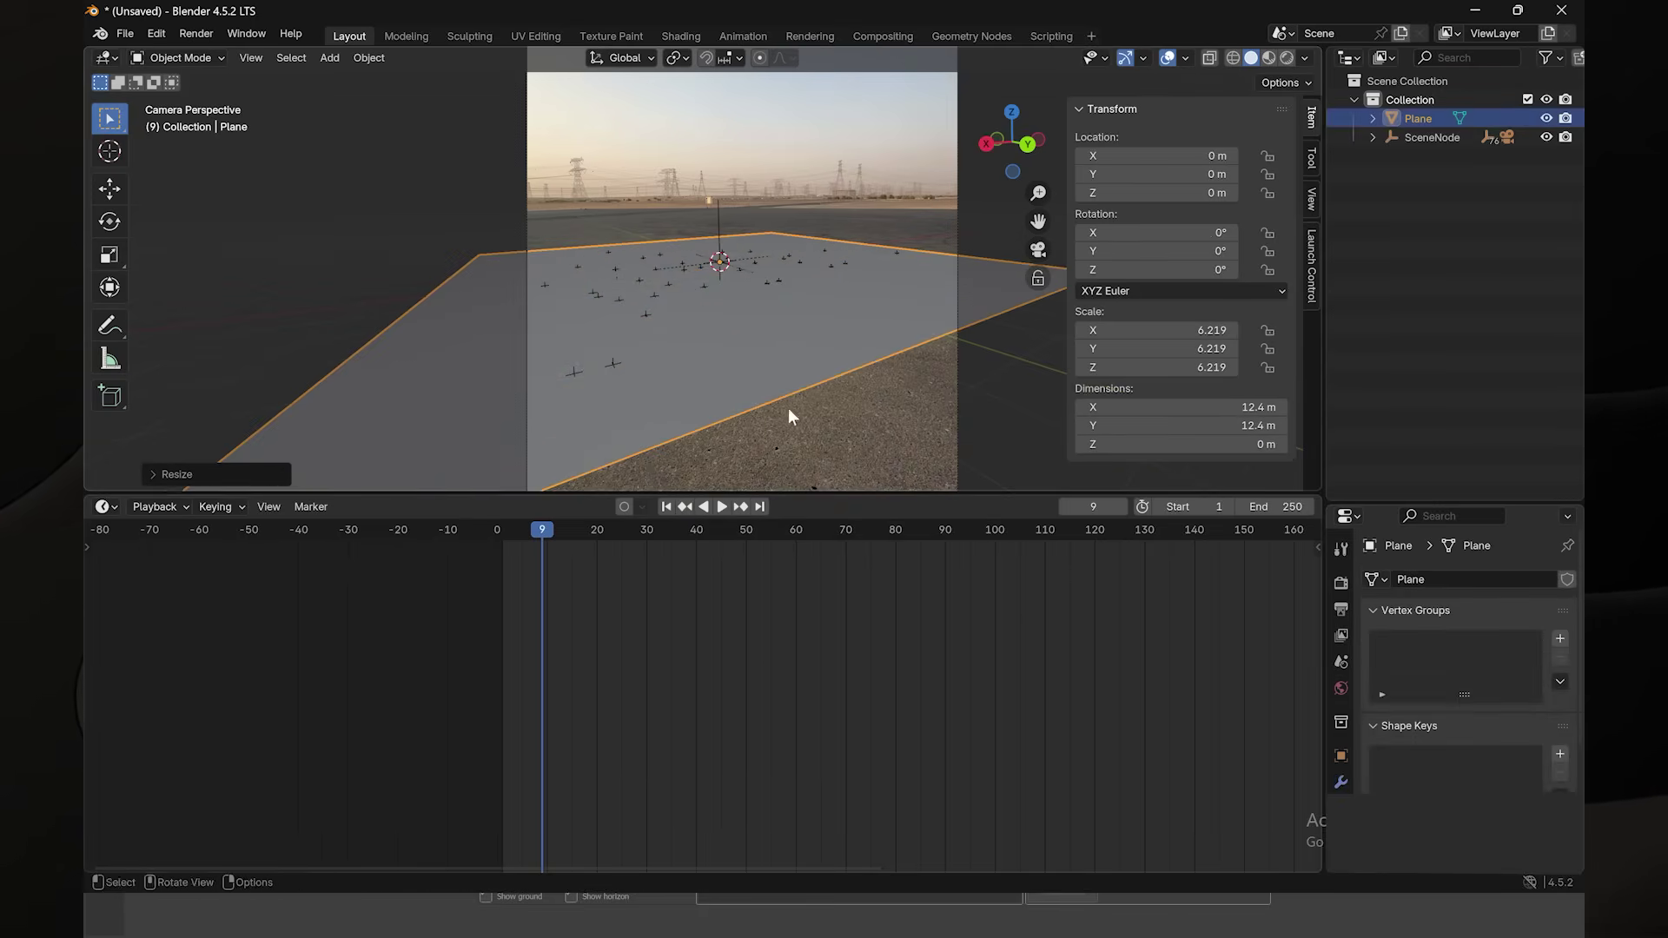
- Play the clip and scrub it to about frame 70 to check the plane against the ground in the footage
key(space)
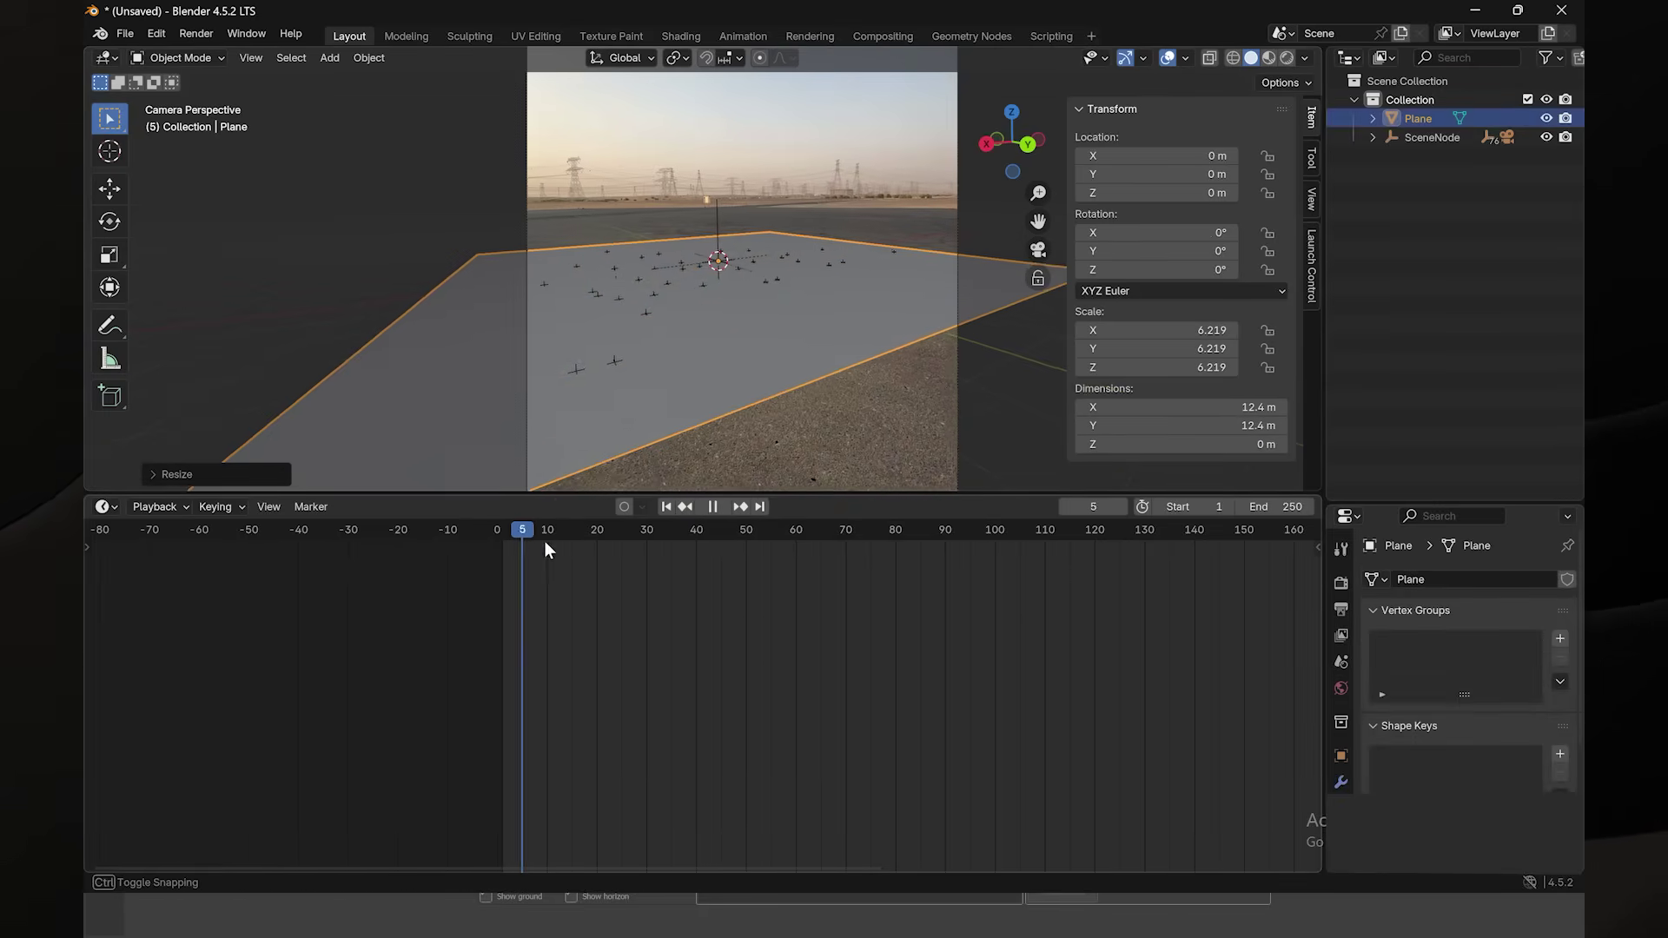
key(space)
drag(790, 588, 727, 594)
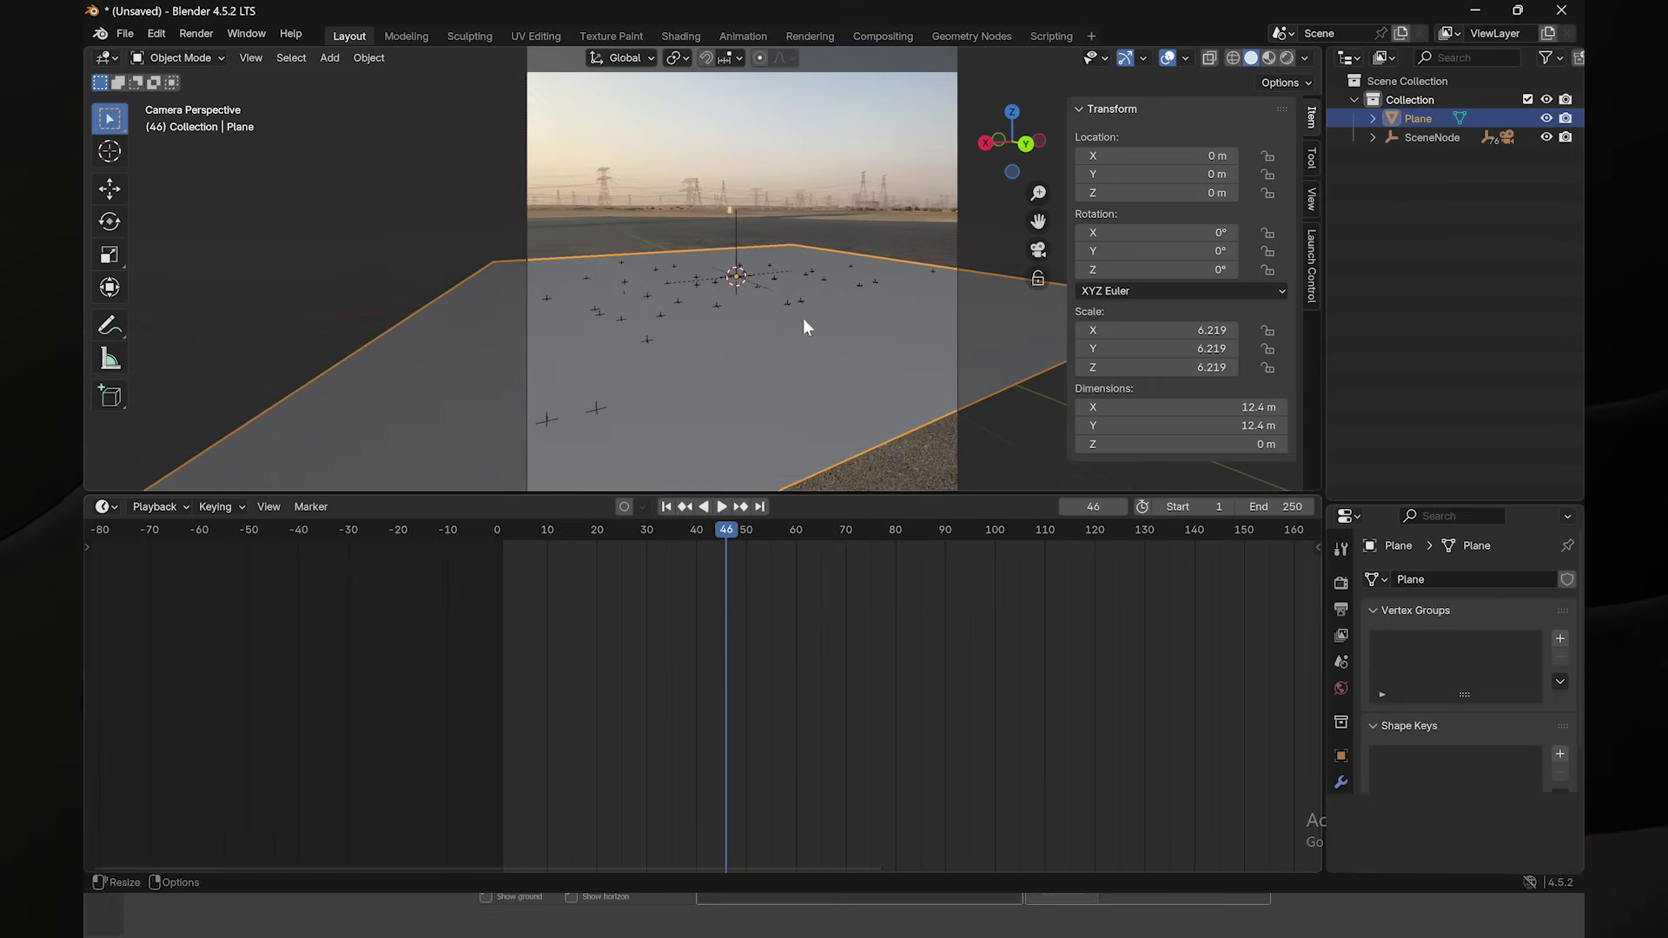
shift+middle_drag(804, 377, 832, 322)
drag(741, 534, 845, 536)
- Set the scene's end frame to 4540
scroll(1225, 534, down, 3)
click(1265, 507)
text(4540)
key(Return)
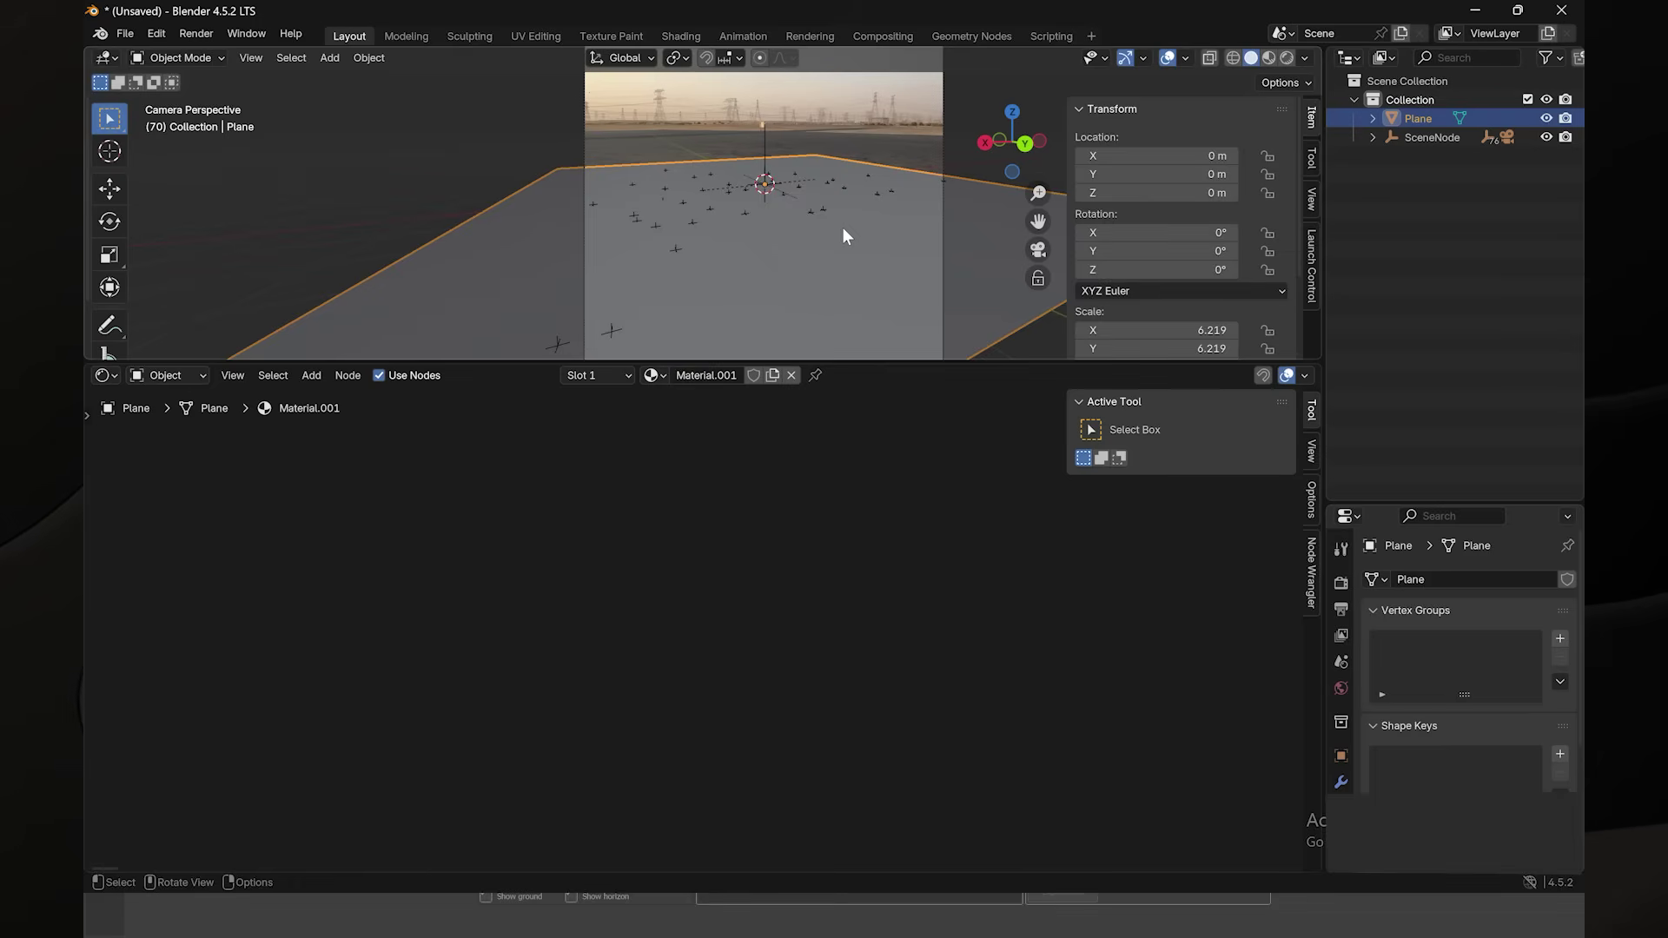
- Switch the timeline area to the Shader Editor and replace the plane's assigned material with a new one
click(104, 376)
click(183, 530)
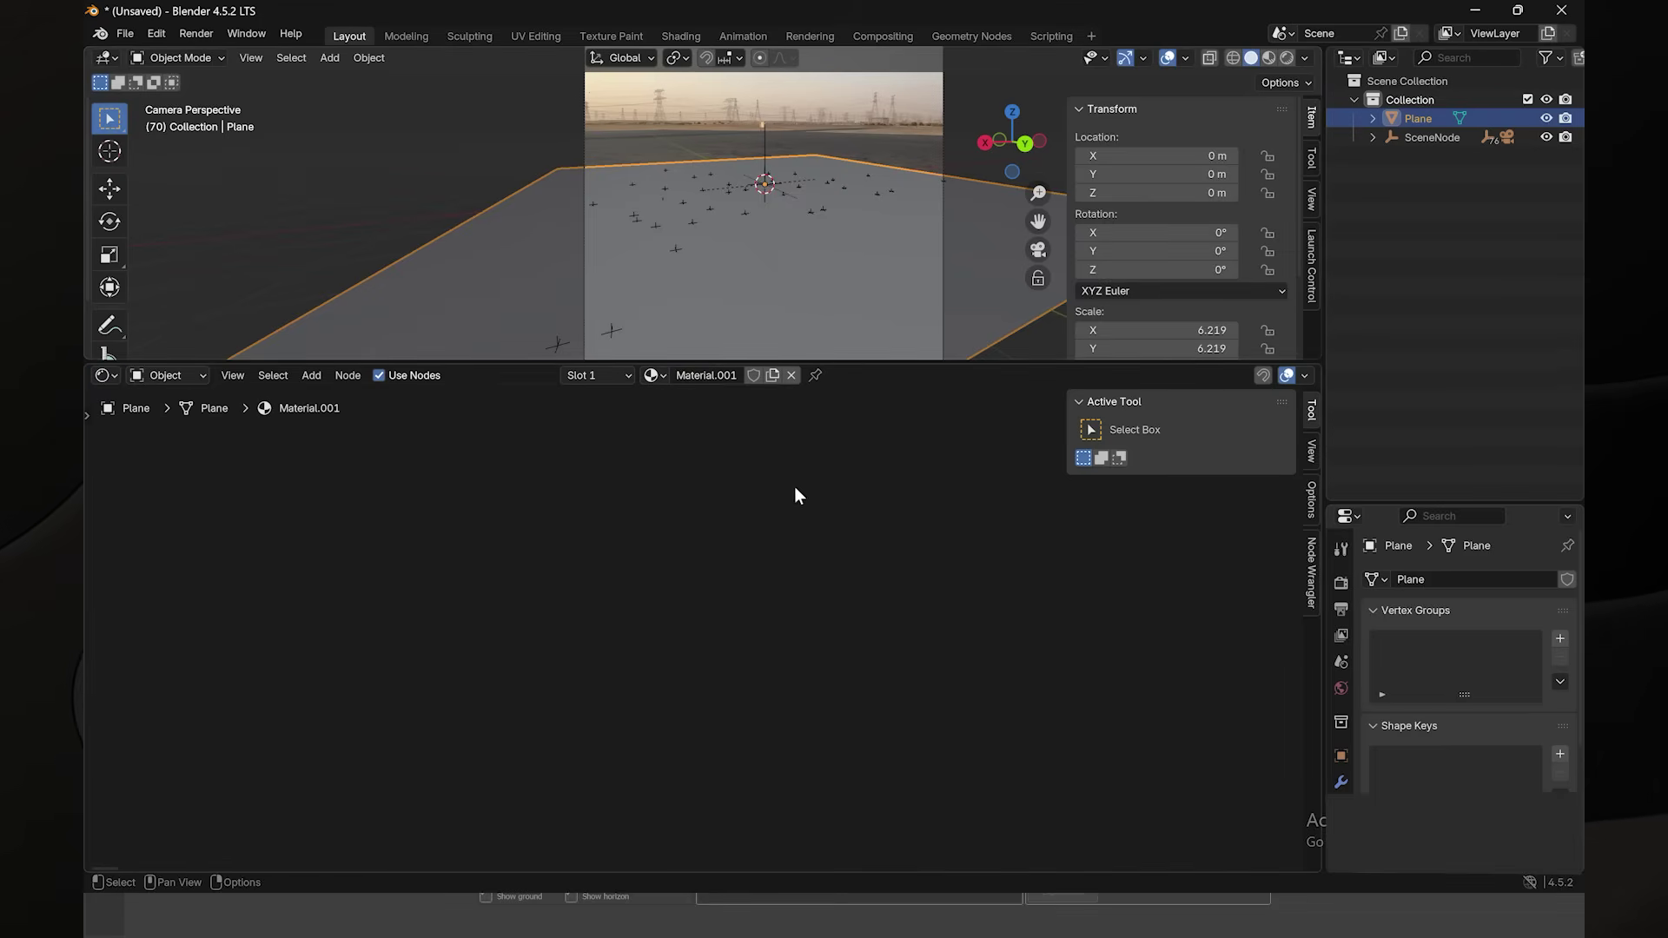
click(773, 375)
click(792, 376)
click(744, 378)
scroll(747, 580, up, 3)
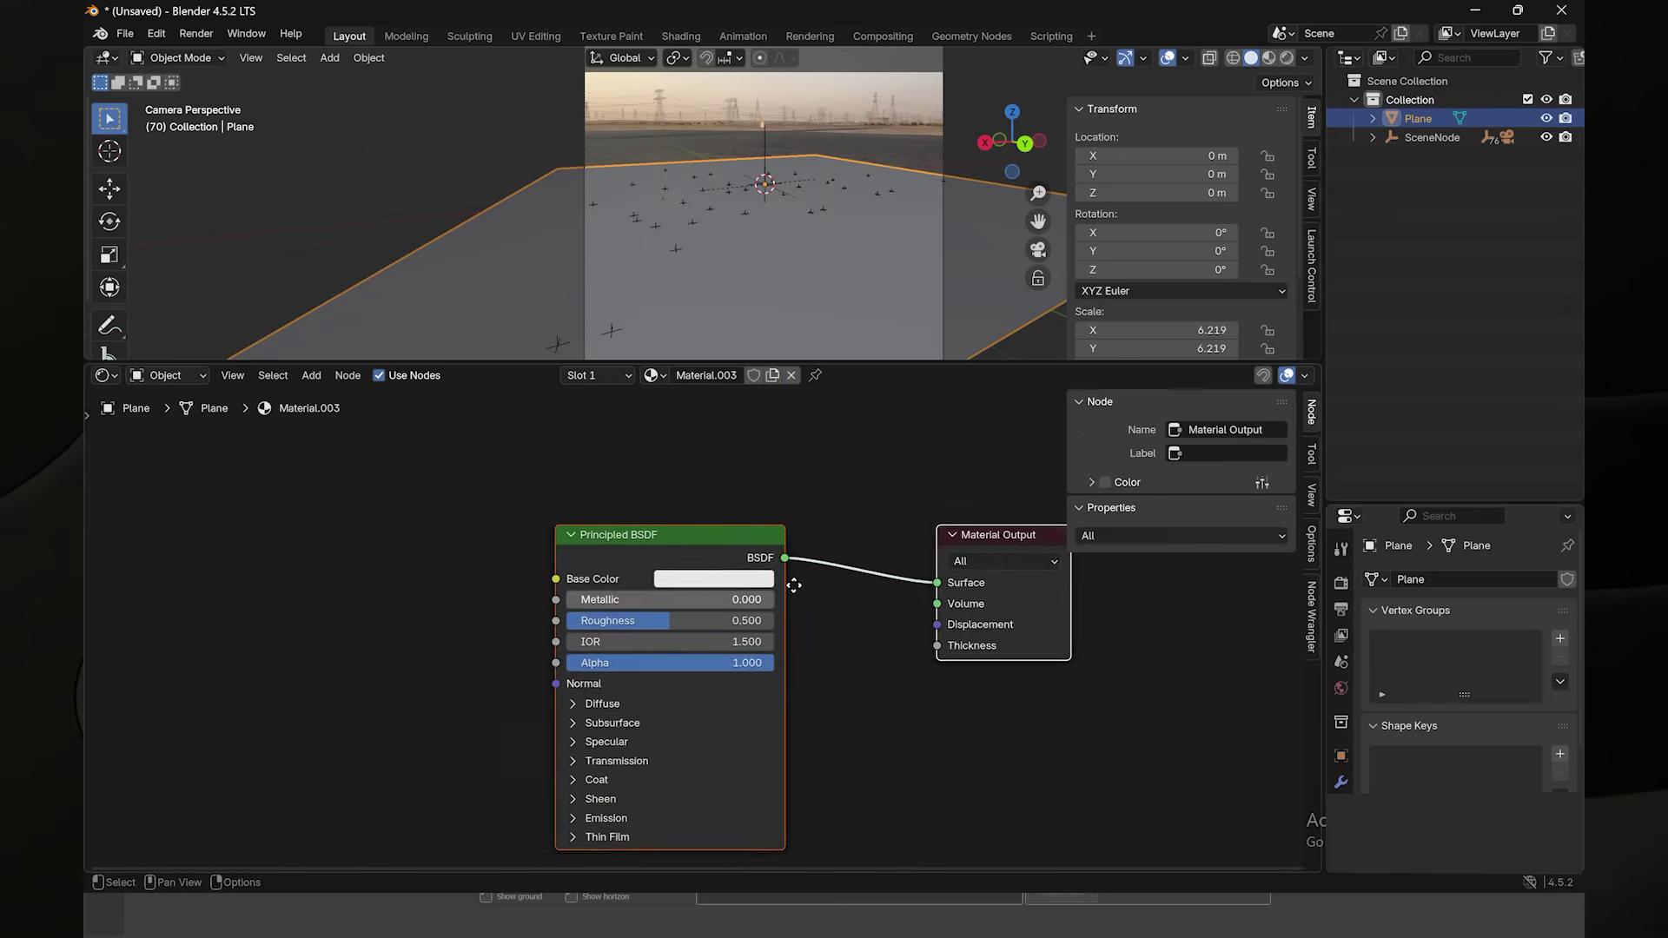
- Add an Image Texture with Mapping and Texture Coordinate nodes to the Principled BSDF's base color using Node Wrangler
click(735, 544)
key(ctrl)
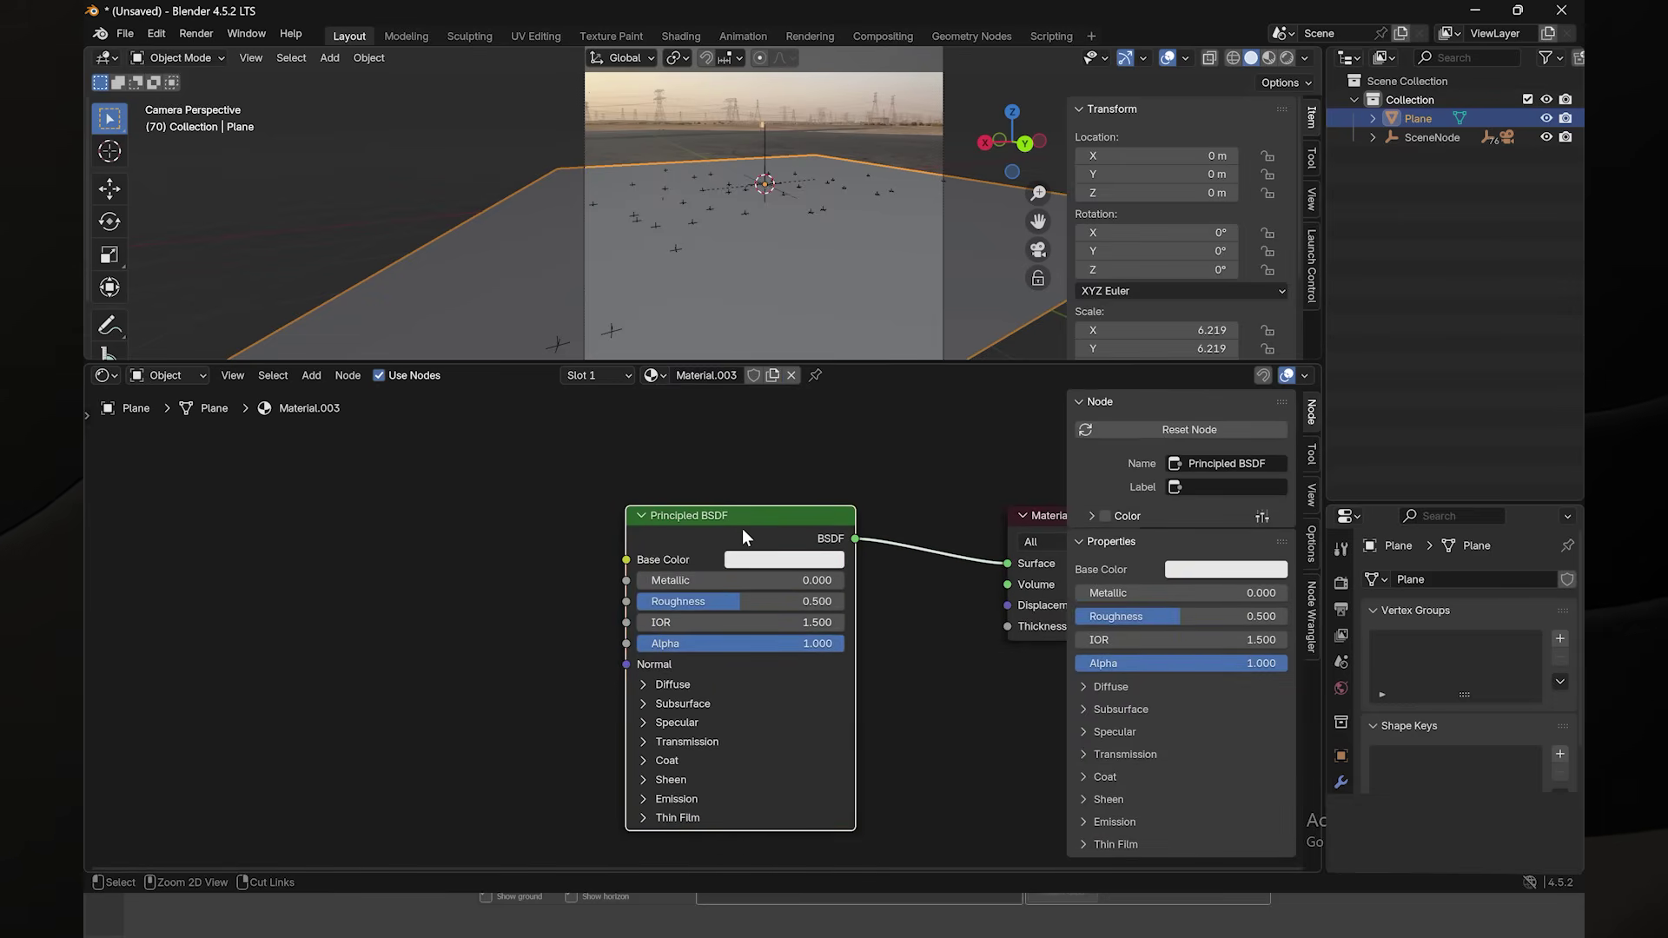
key(ctrl+t)
scroll(623, 587, down, 2)
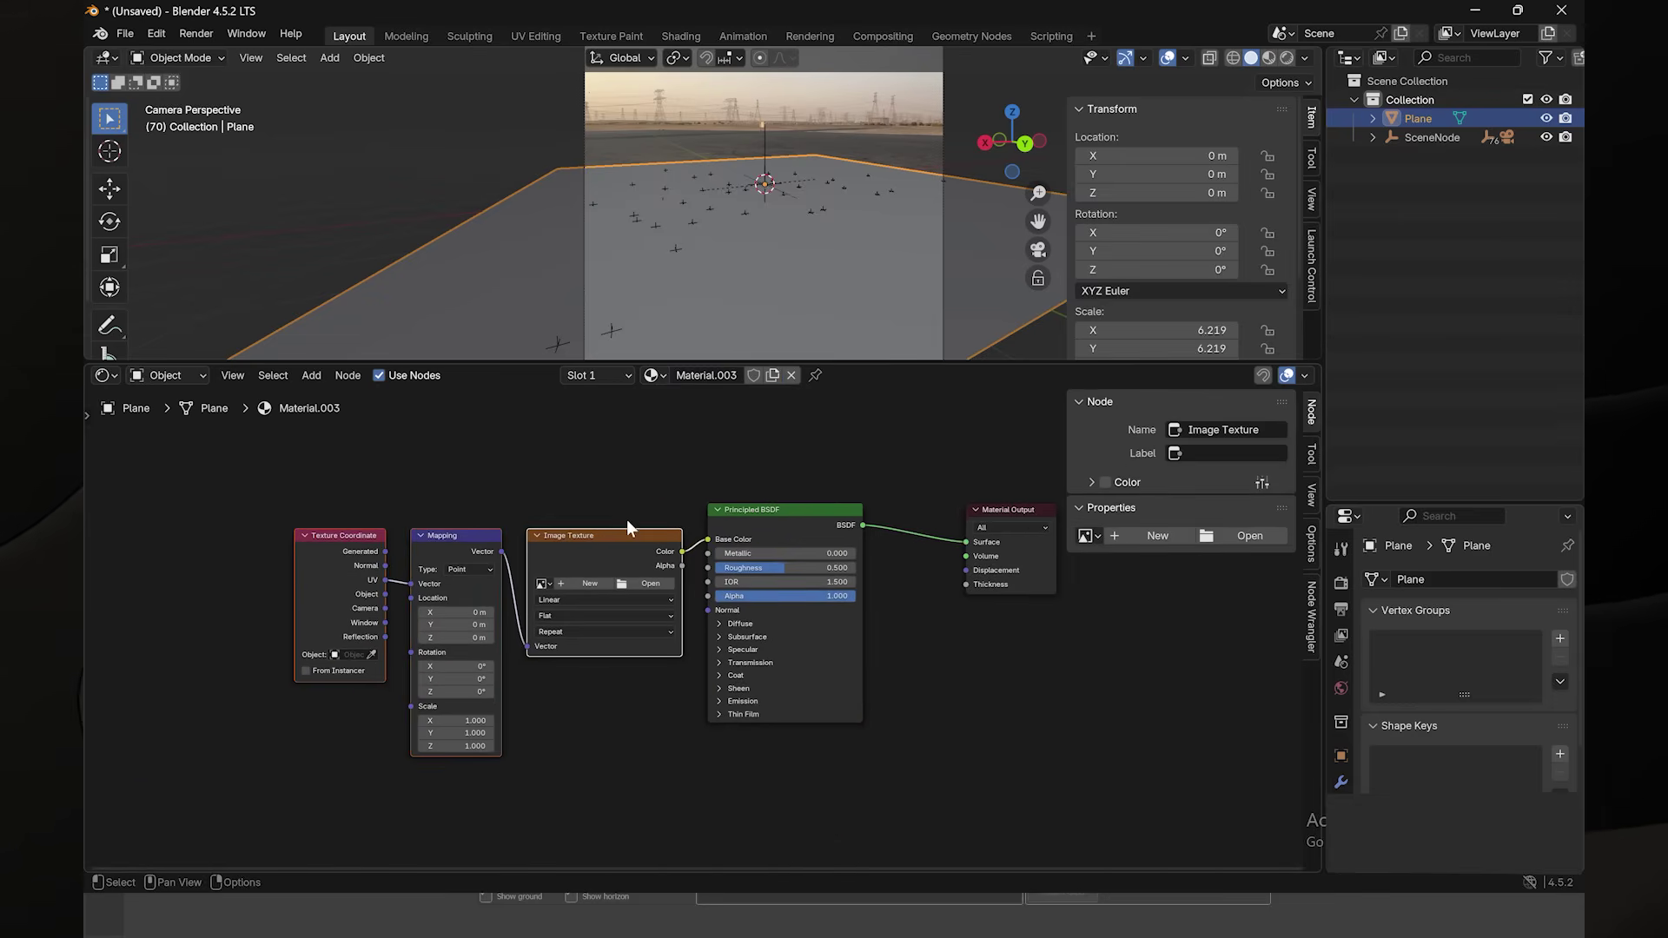
middle_drag(586, 471, 569, 442)
click(582, 514)
click(601, 471)
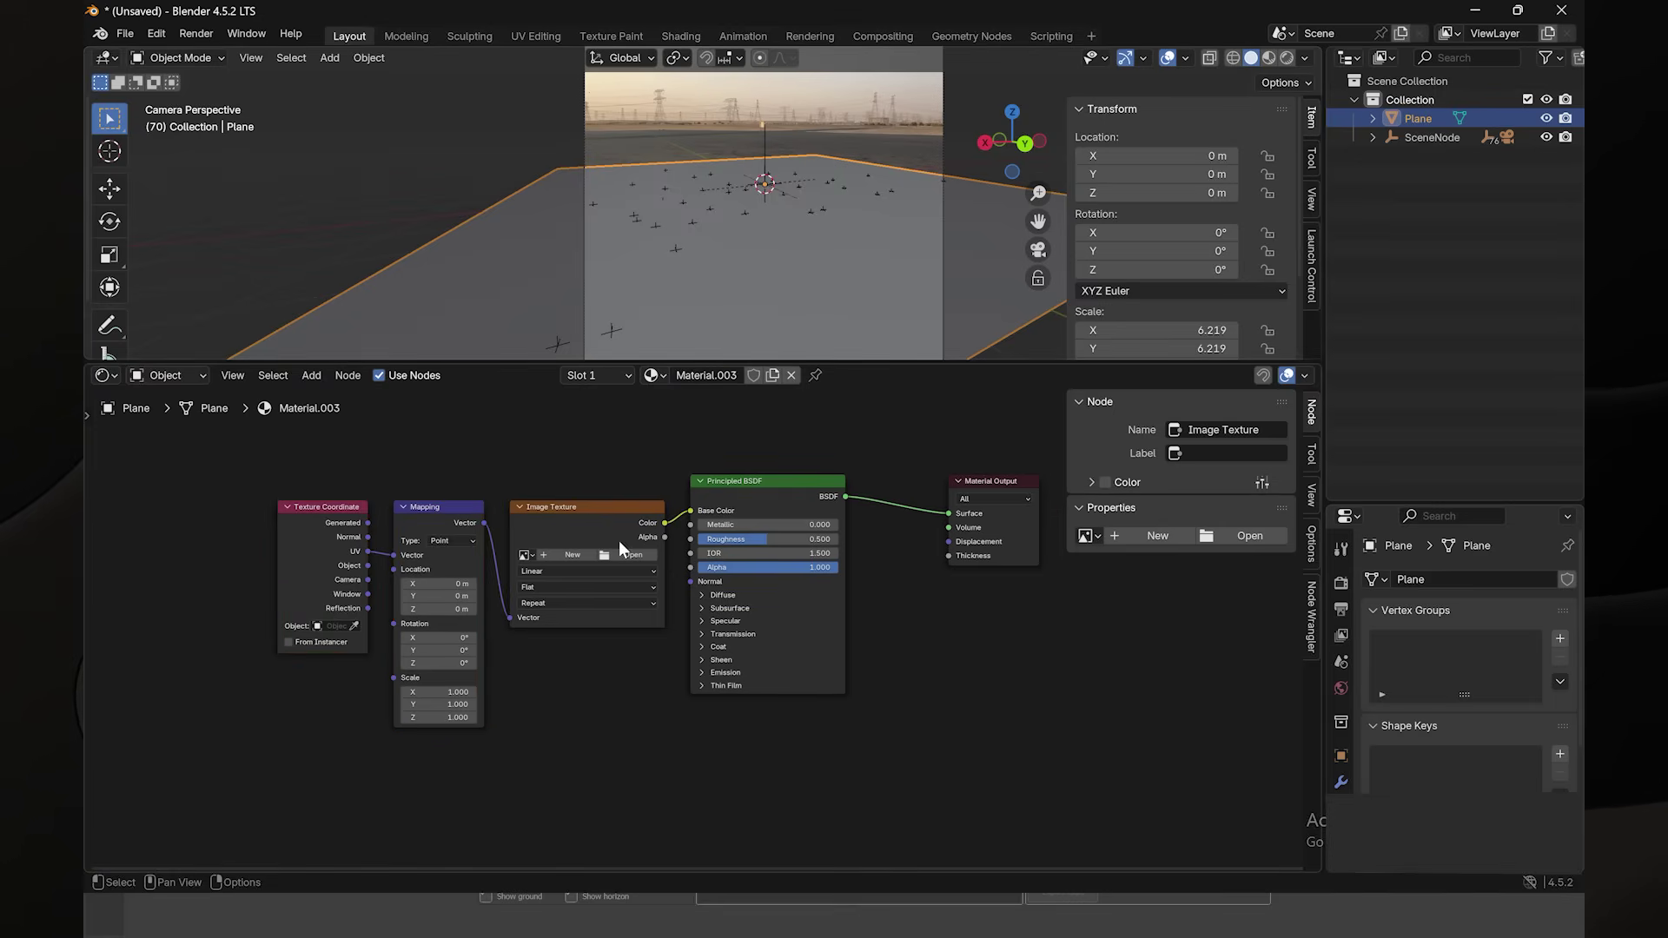
- Load all frames of the IMG_7586 JPG sequence from Desktop\seq\low res into the Image Texture node
click(632, 556)
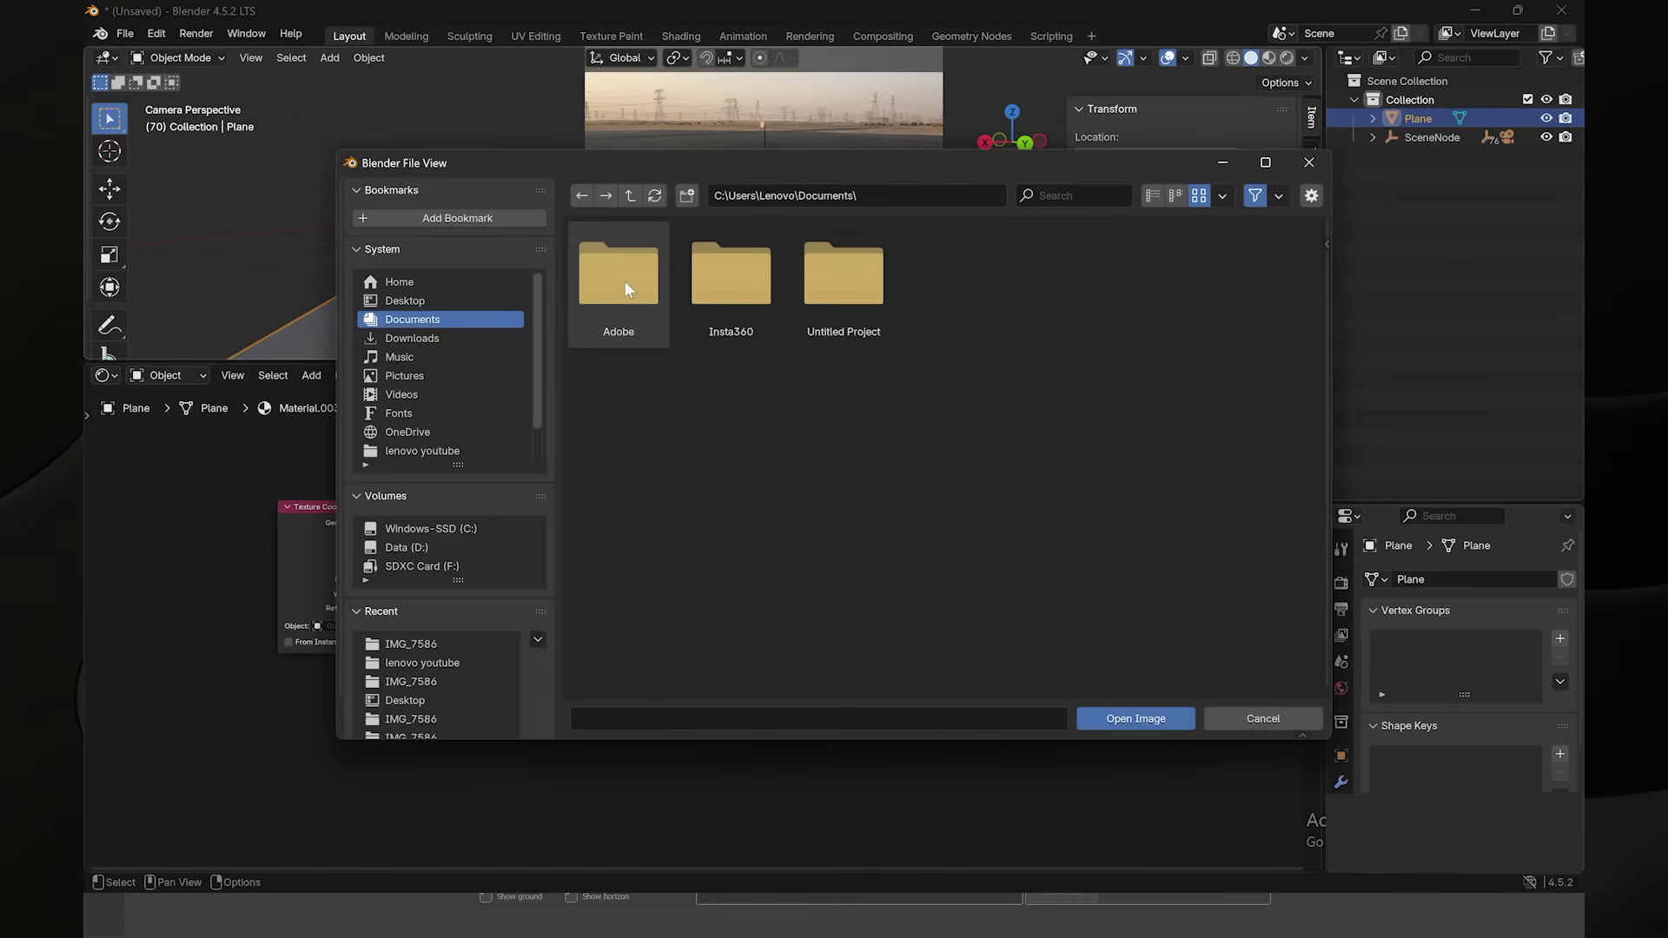
click(429, 300)
click(841, 295)
double_click(950, 302)
double_click(825, 290)
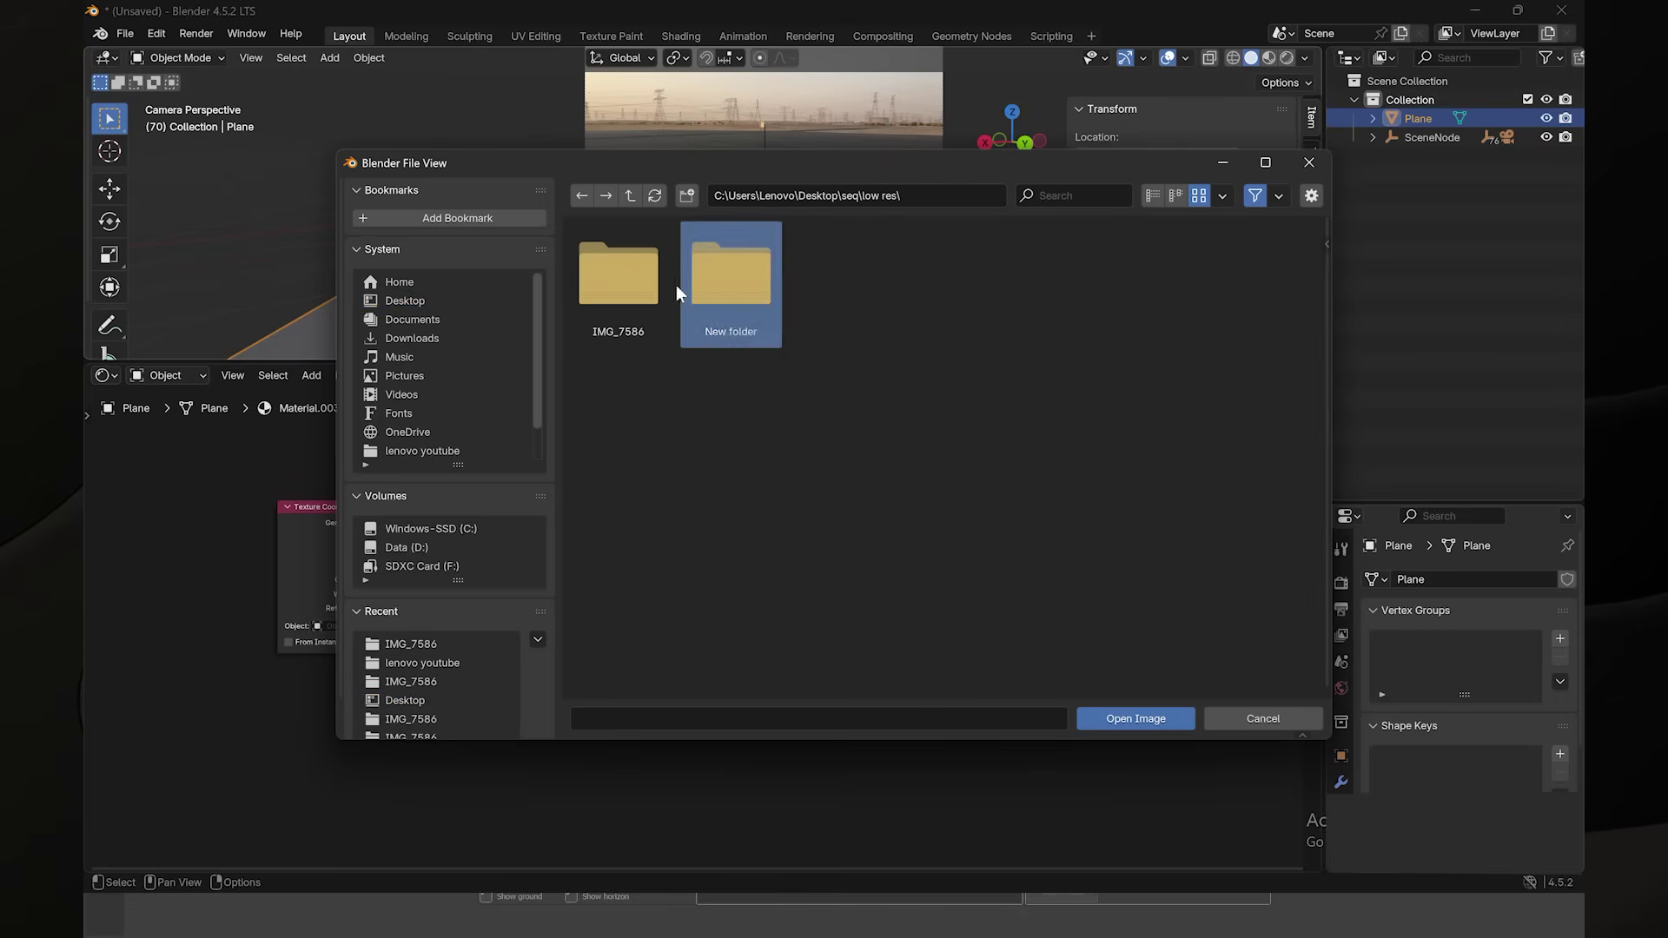
double_click(597, 285)
key(a)
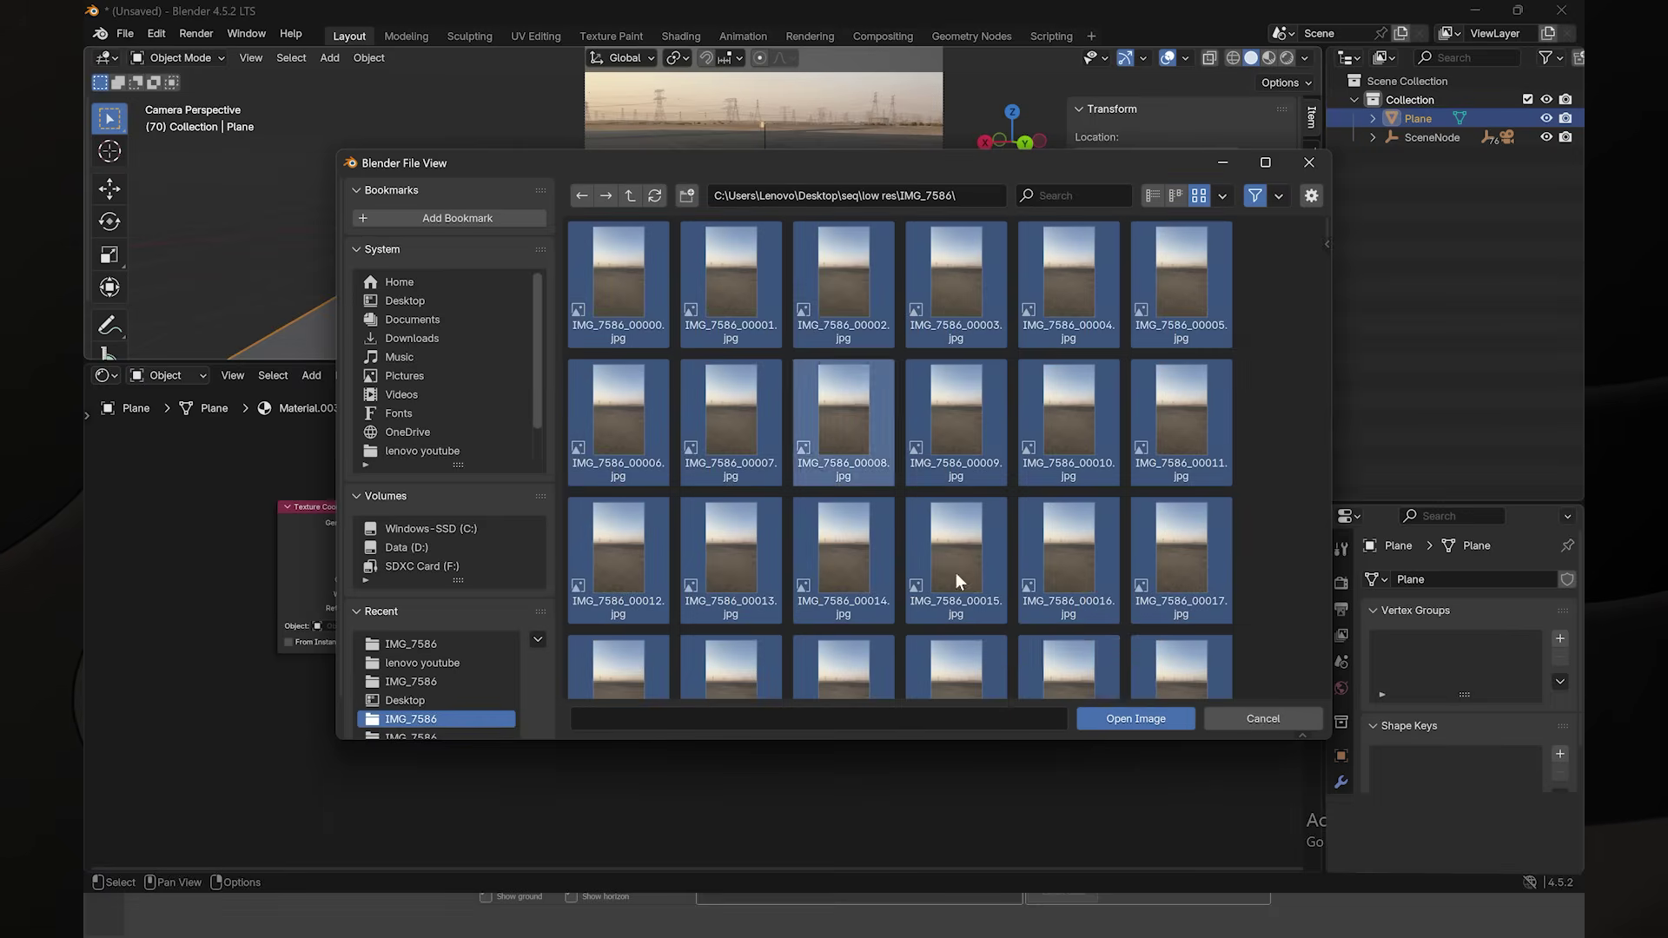
click(1148, 722)
- Connect the Texture Coordinate node's Window output to the Mapping vector and move the node farther from Mapping
drag(341, 591, 372, 556)
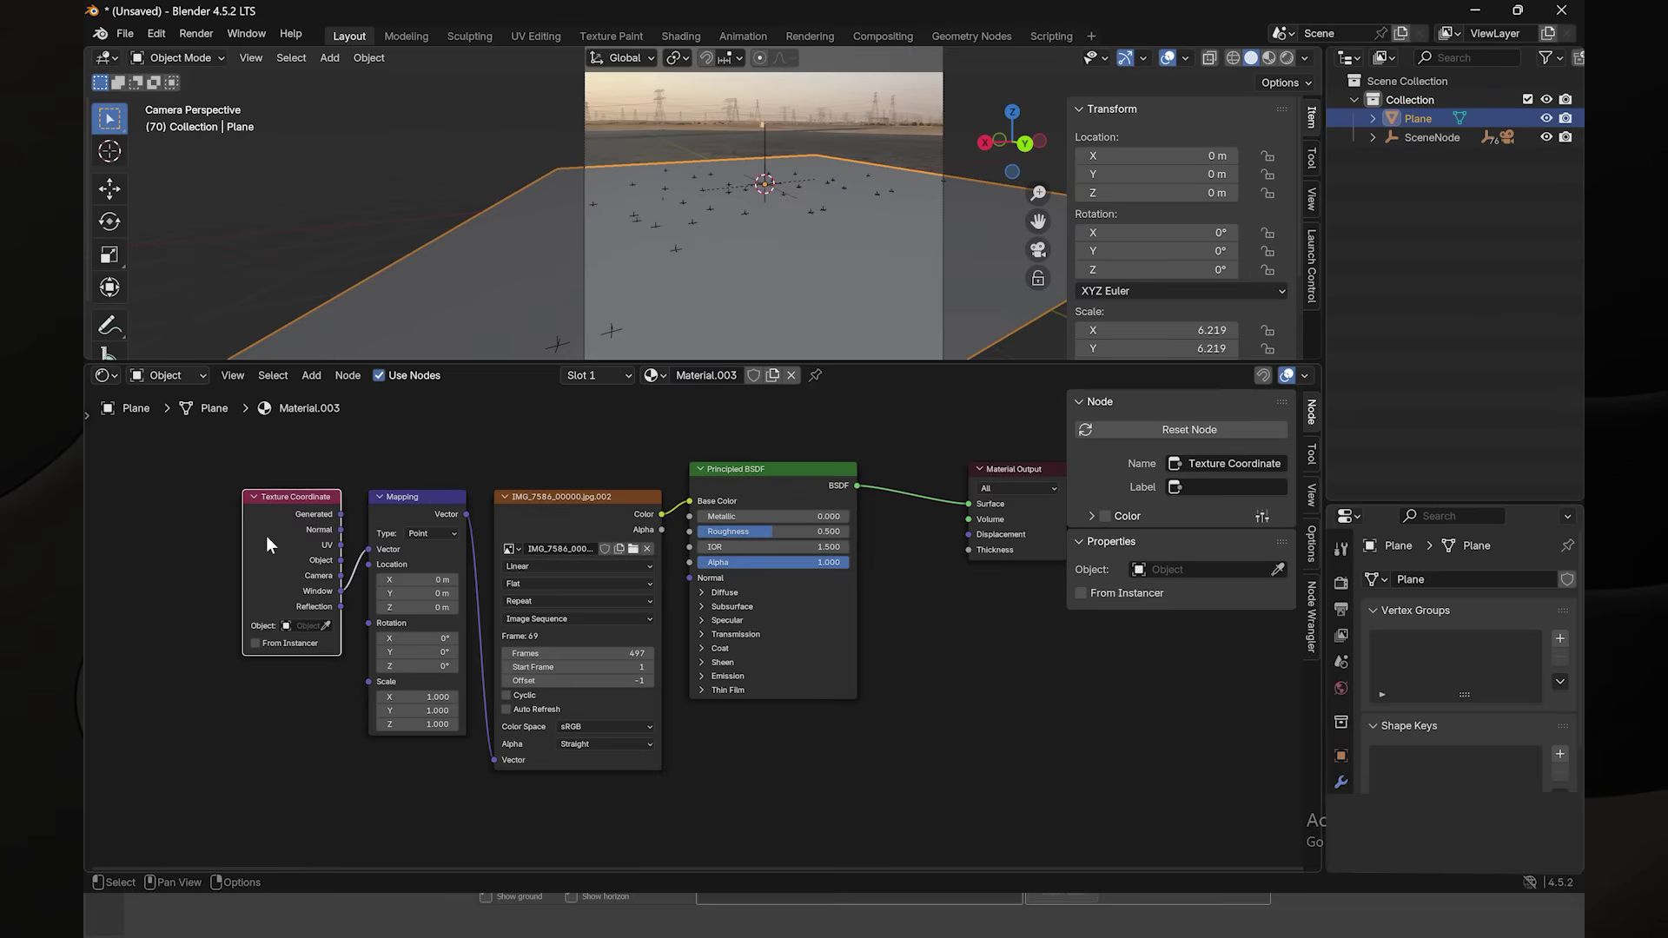
drag(273, 496, 227, 504)
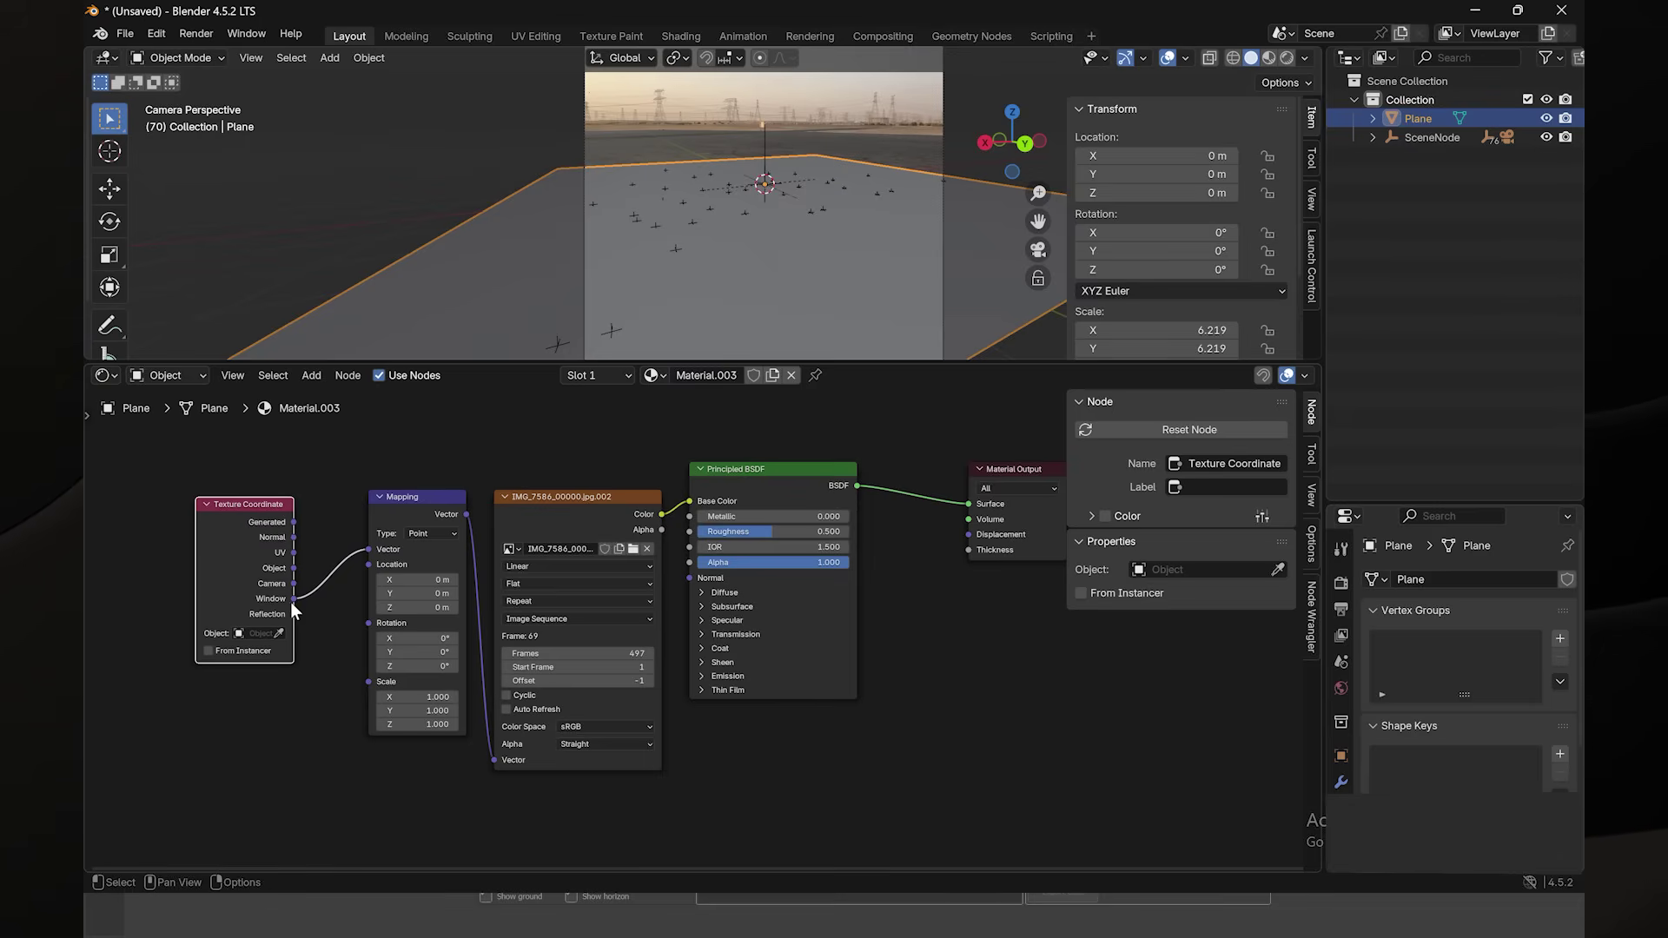